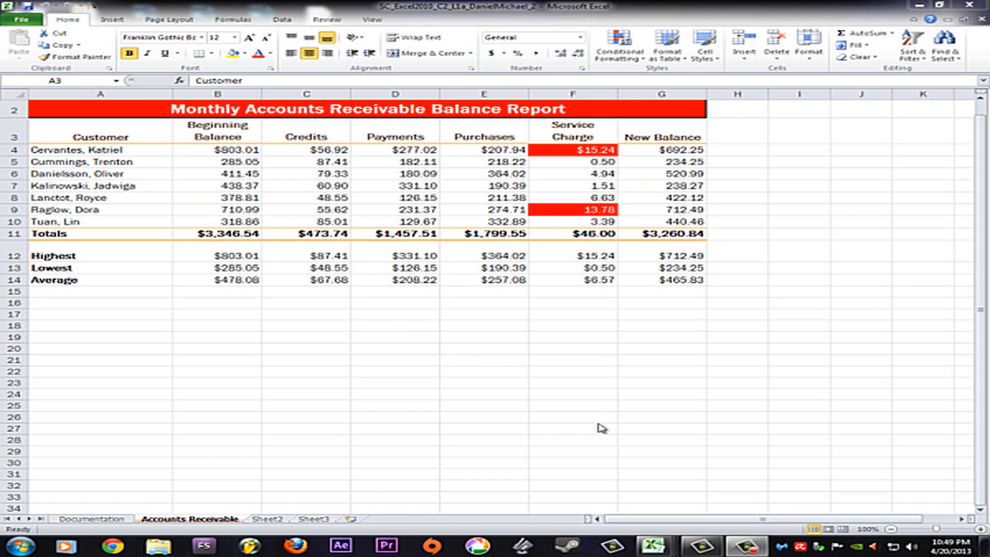
- Switch to the graded workbook and review the Grade Result Summary's list of 16 task instructions and scoring marks
mouse_move(653, 545)
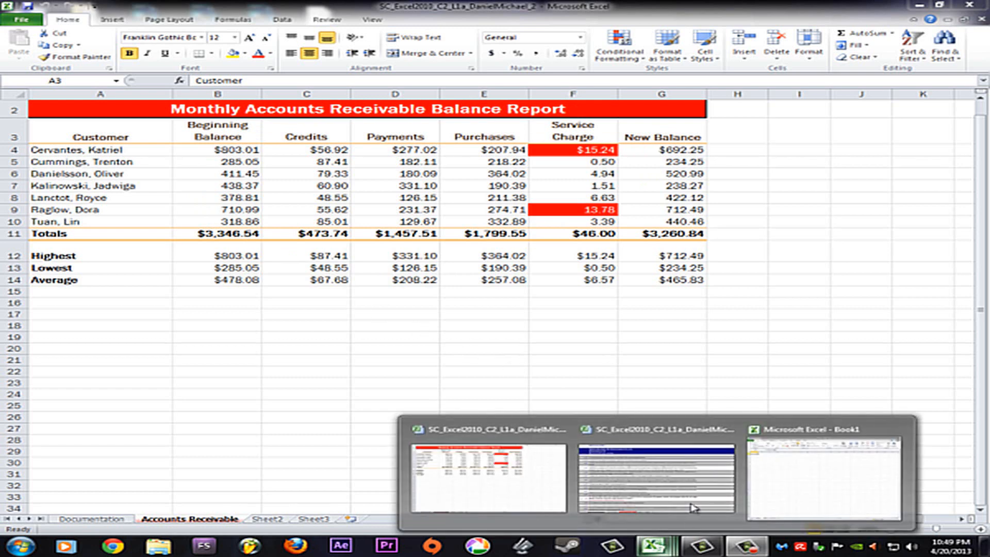
left_click(691, 503)
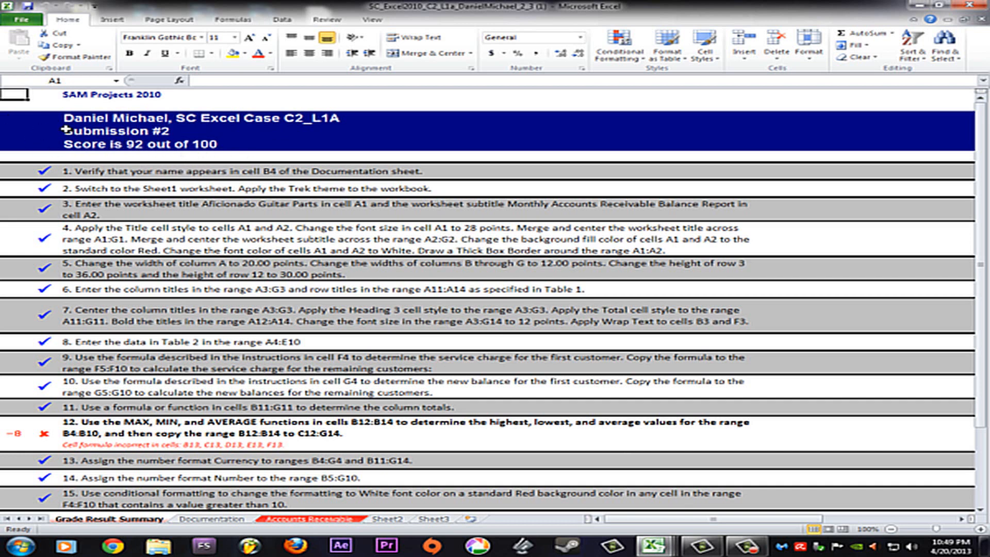
scroll(298, 200, "down", 1)
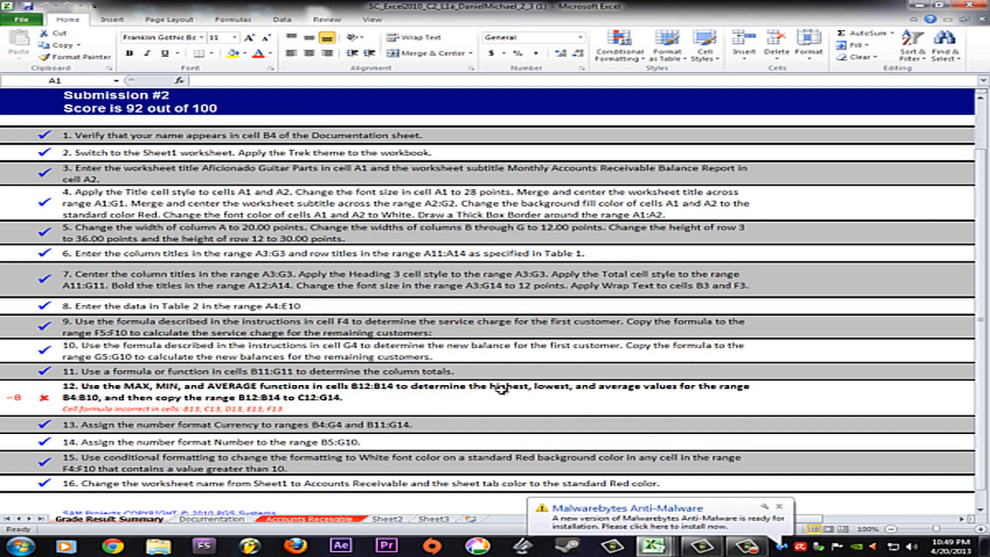
scroll(437, 380, "down", 3)
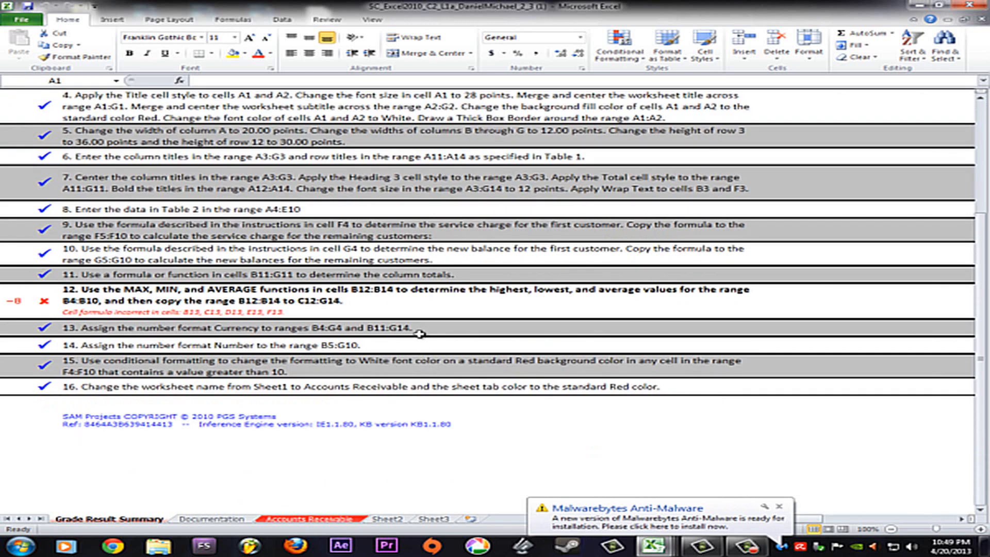
scroll(420, 334, "up", 5)
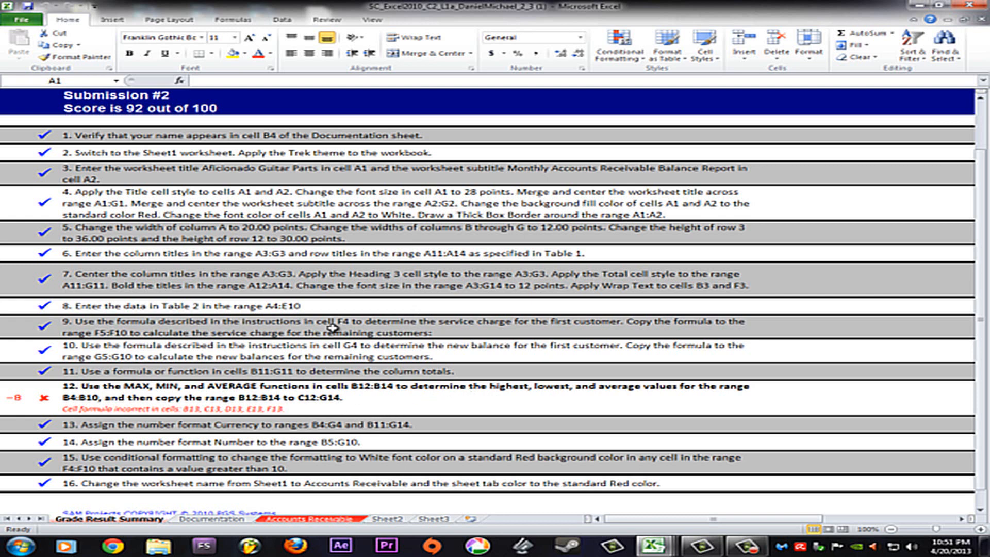
left_click(26, 23)
left_click(49, 52)
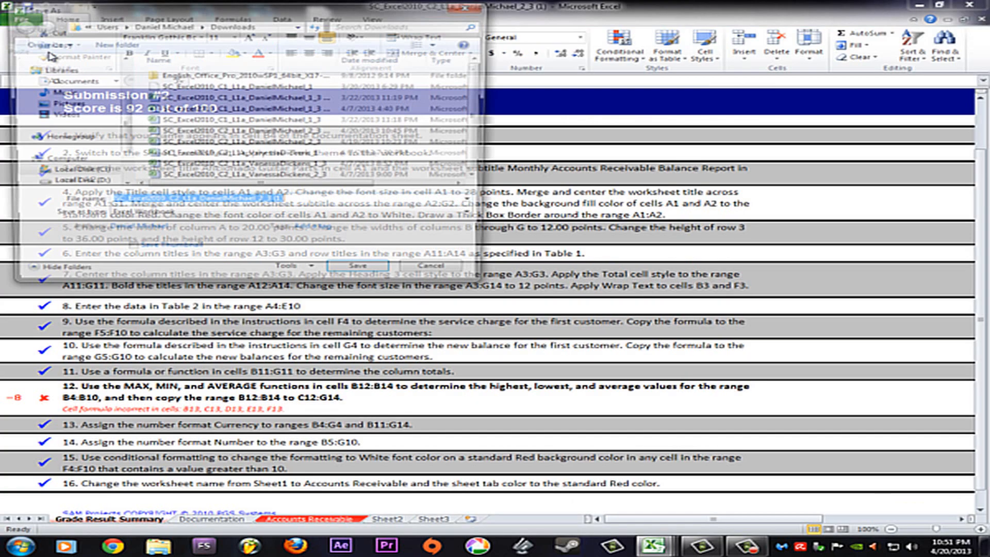
left_click(292, 202)
key("BackSpace")
key("BackSpace")
key("BackSpace")
key("BackSpace")
key("BackSpace")
key("BackSpace")
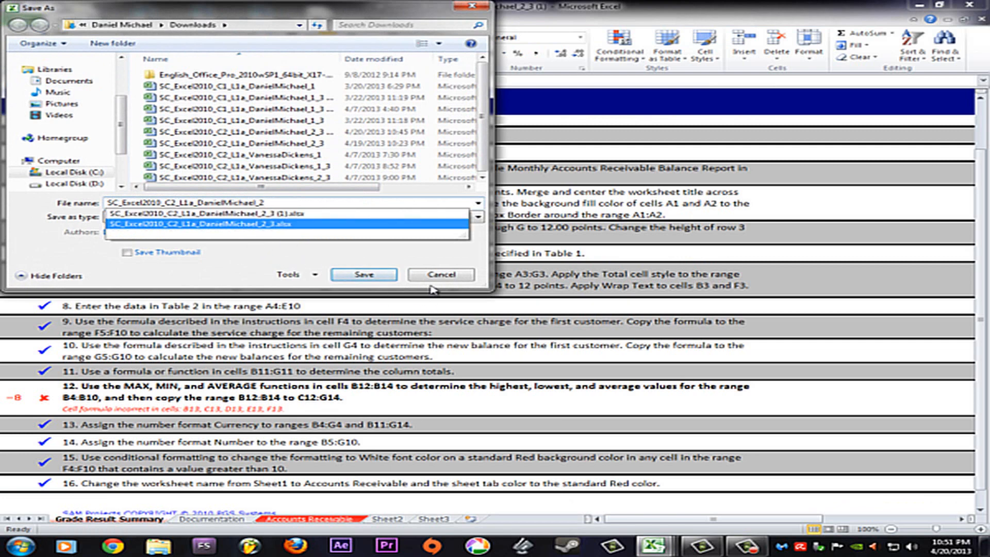
left_click(445, 275)
left_click(444, 275)
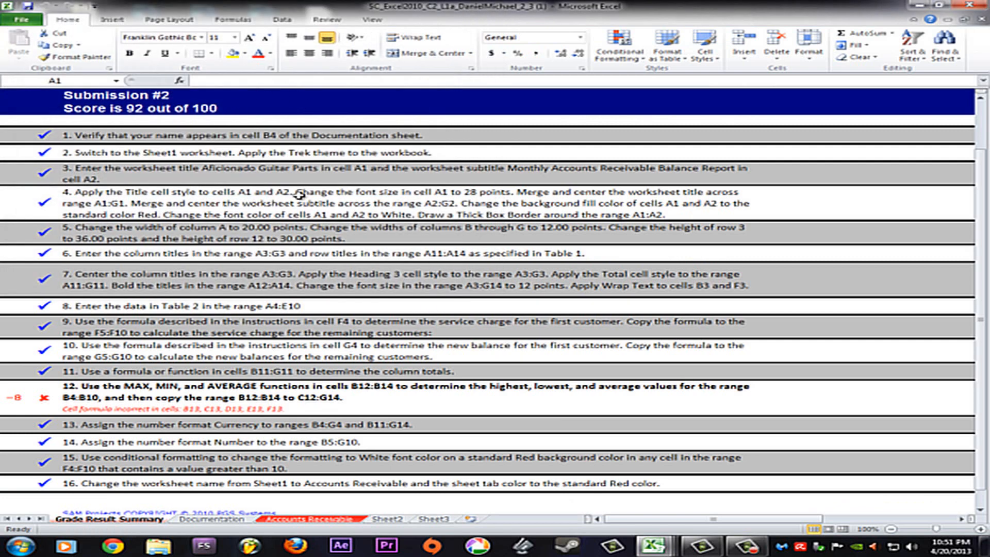
- Check the Documentation sheet of the graded workbook and close that workbook without saving its changes
left_click(218, 521)
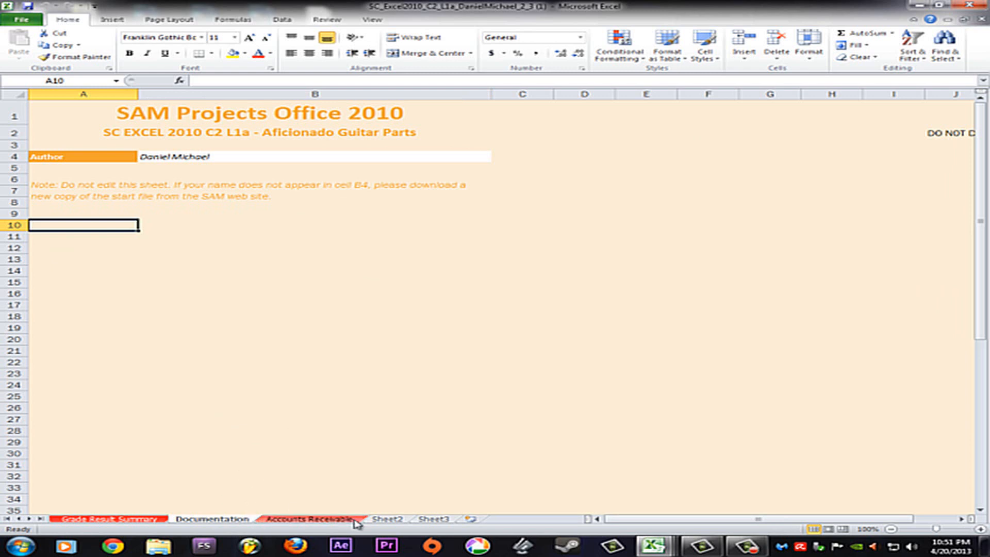
mouse_move(662, 551)
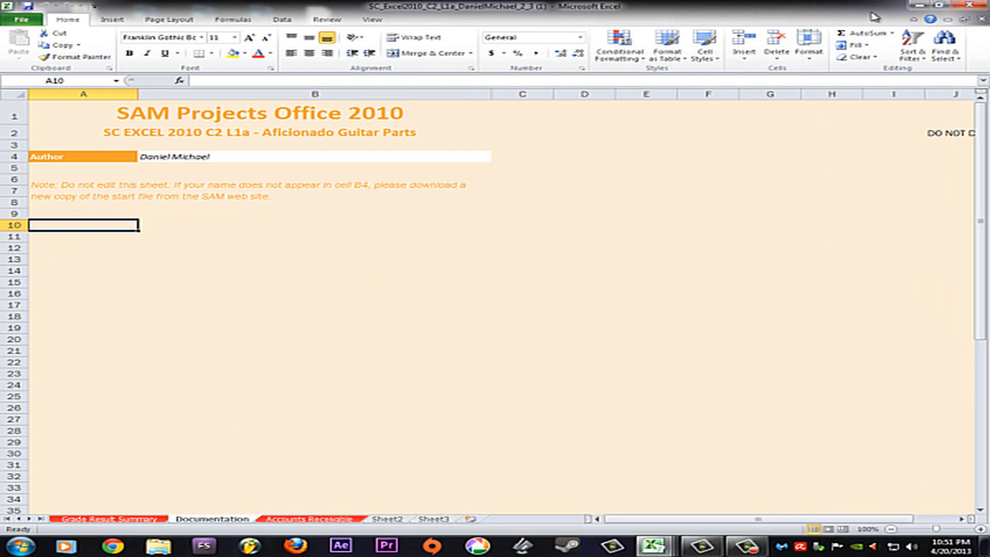
left_click(964, 6)
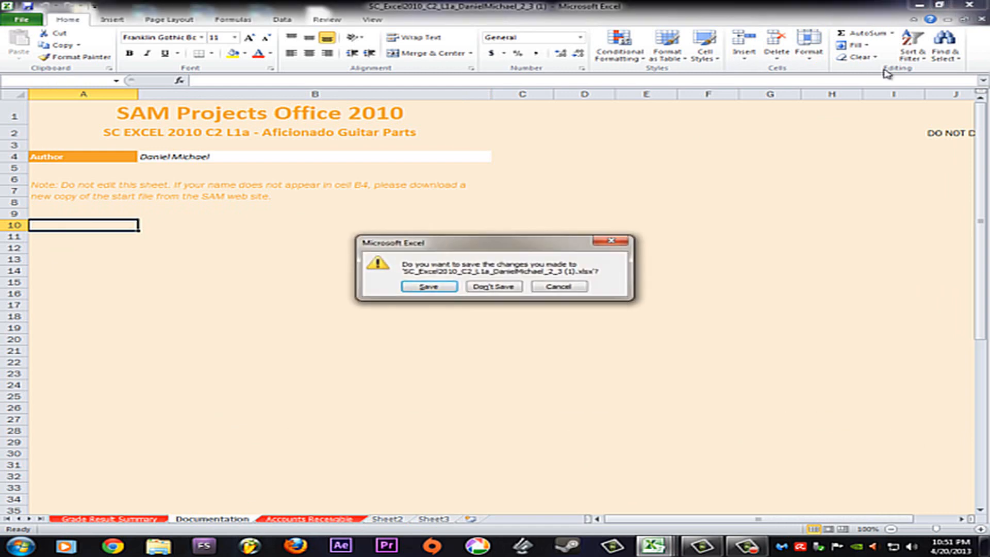
left_click(494, 287)
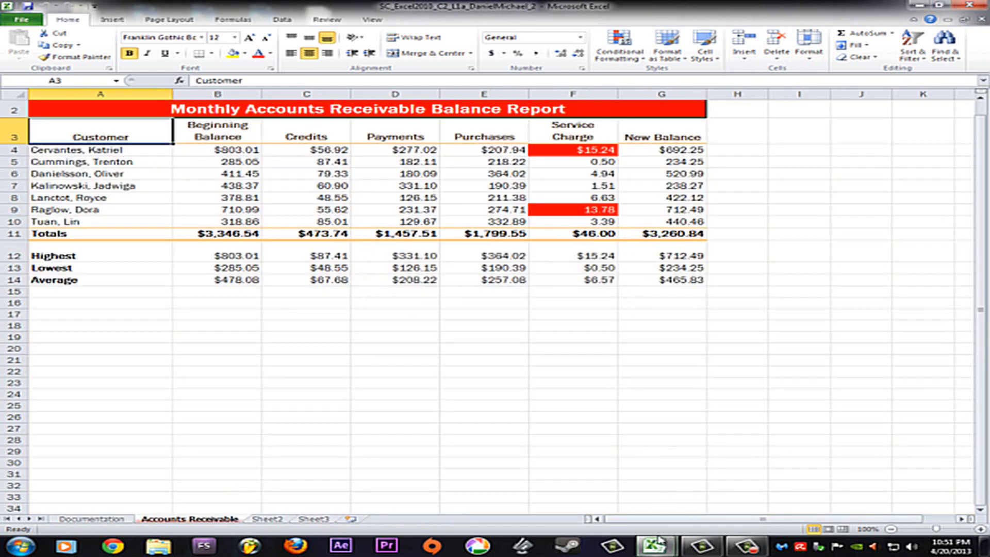
- Switch to the blank workbook Book1 and apply the built-in Trek theme to it
mouse_move(655, 545)
left_click(639, 499)
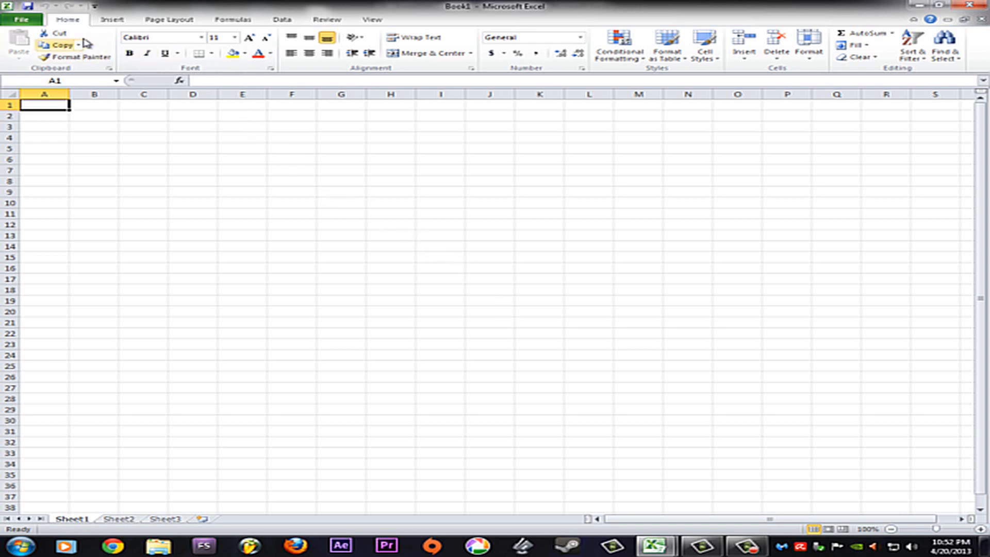
left_click(157, 23)
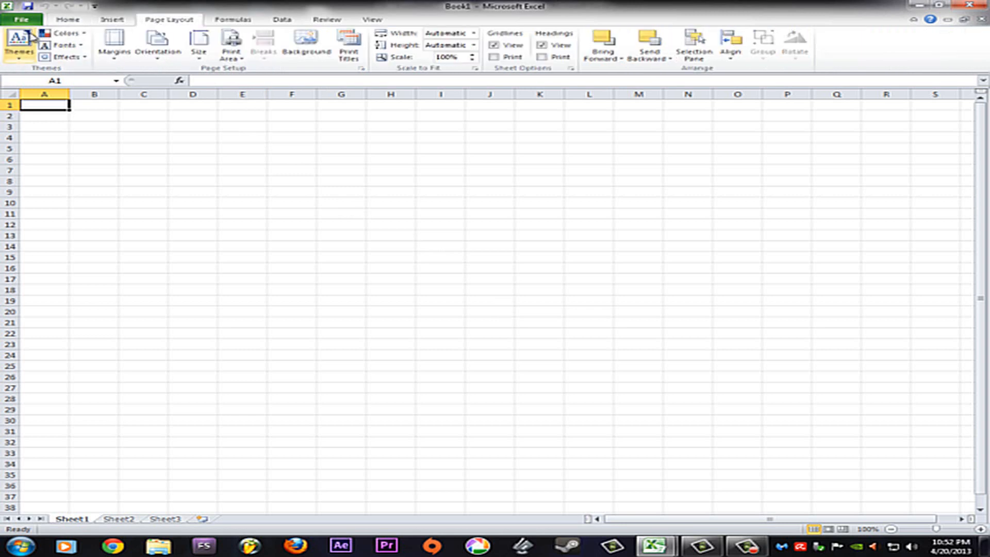
left_click(23, 60)
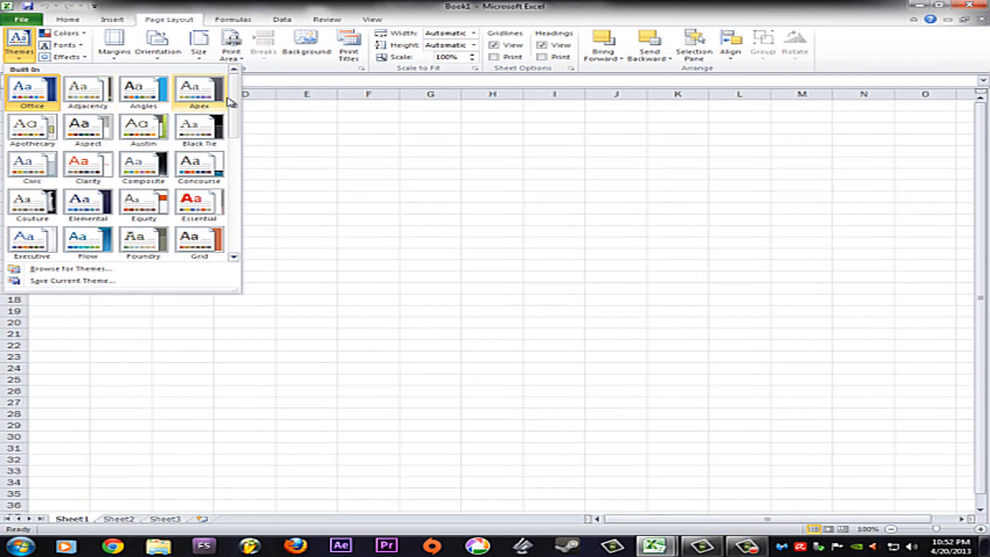
left_click_drag(236, 93, 234, 189)
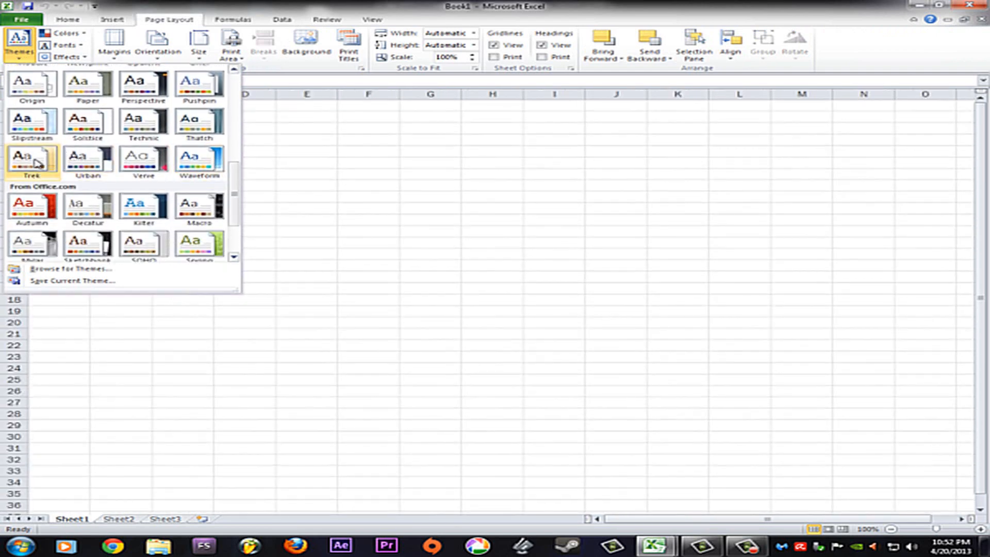
left_click(32, 159)
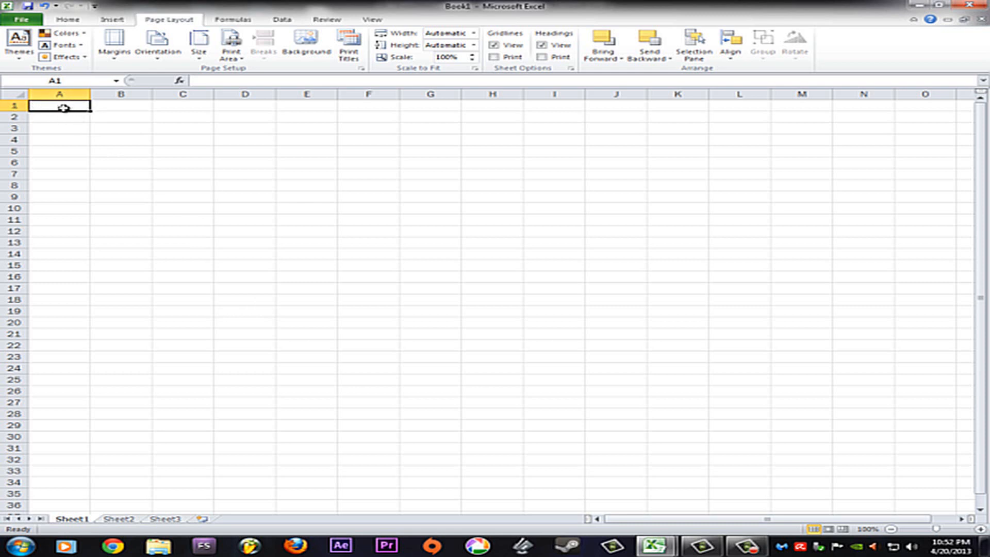
- Enter the title "Afucuinado Guitar Parts" in cell A1 and the subtitle "Monthly Accounts Receivable Balance Report" in cell A2
left_click(207, 80)
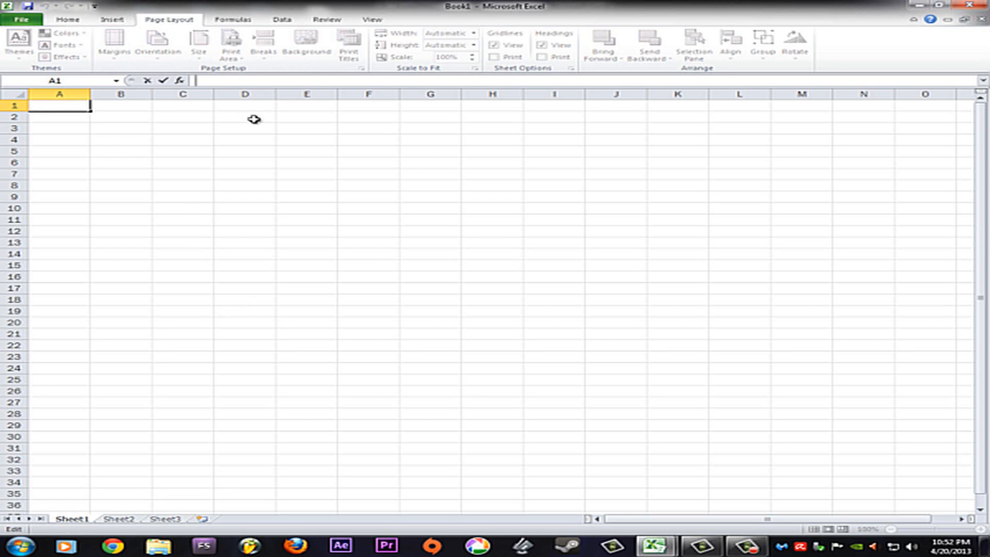
type("Afucuinad")
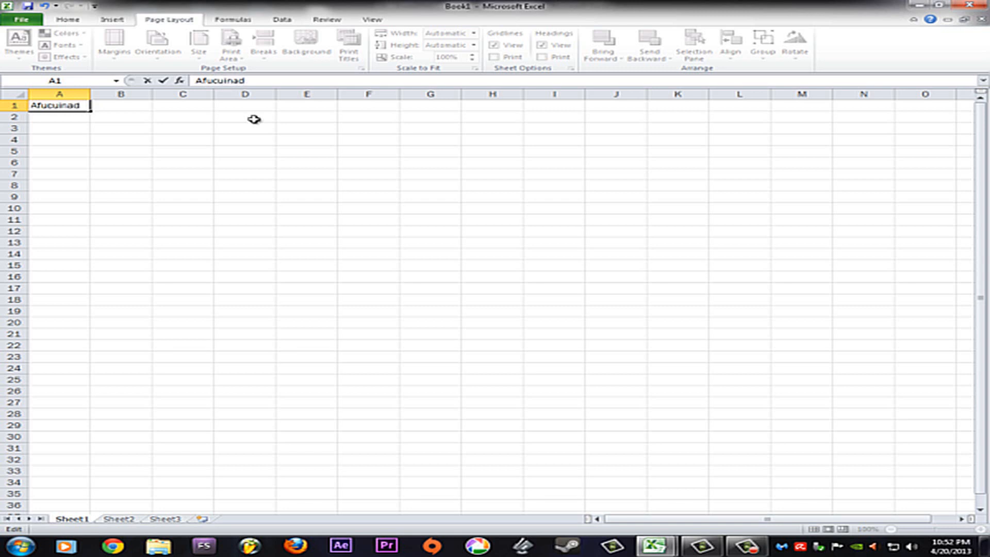
type("o")
type("Gu")
type("itar Parts")
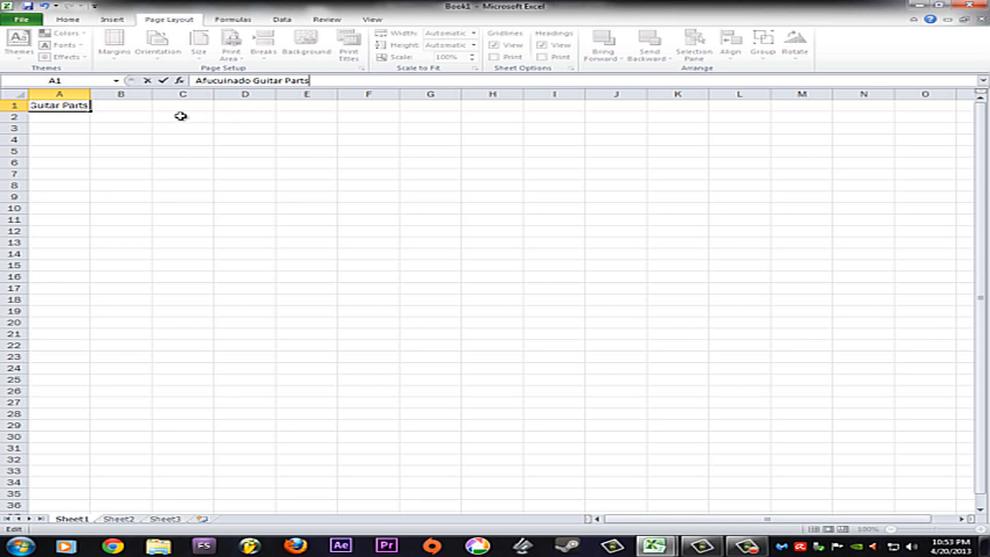
left_click(55, 117)
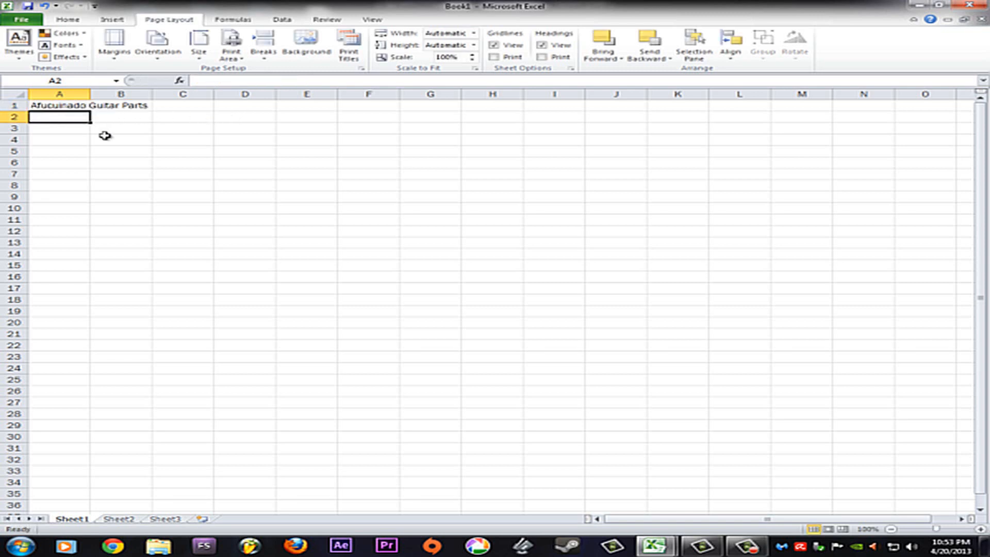
type("Monthly Accounts Receivable Balance Report")
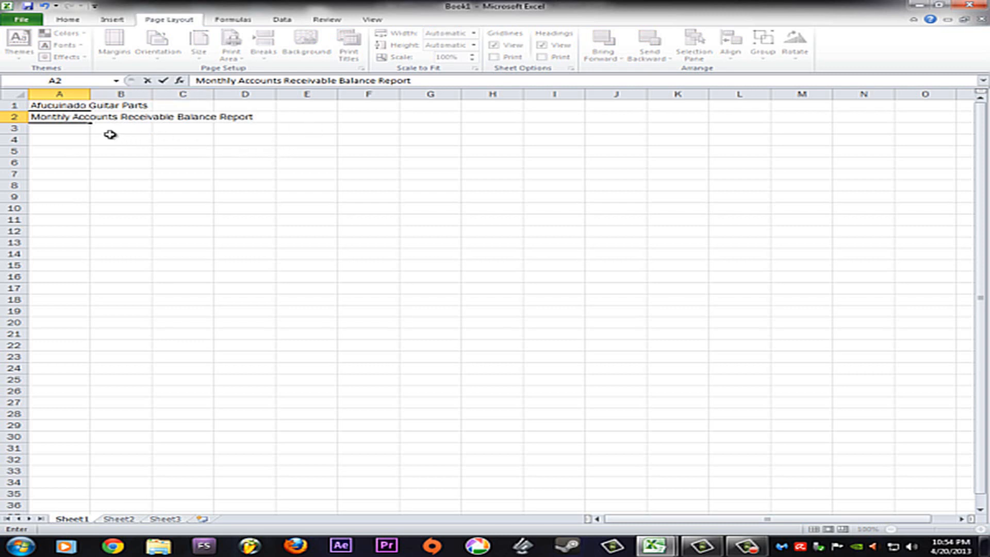
- Apply the Title cell style to the worksheet title and subtitle in cells A1 and A2
left_click(55, 106)
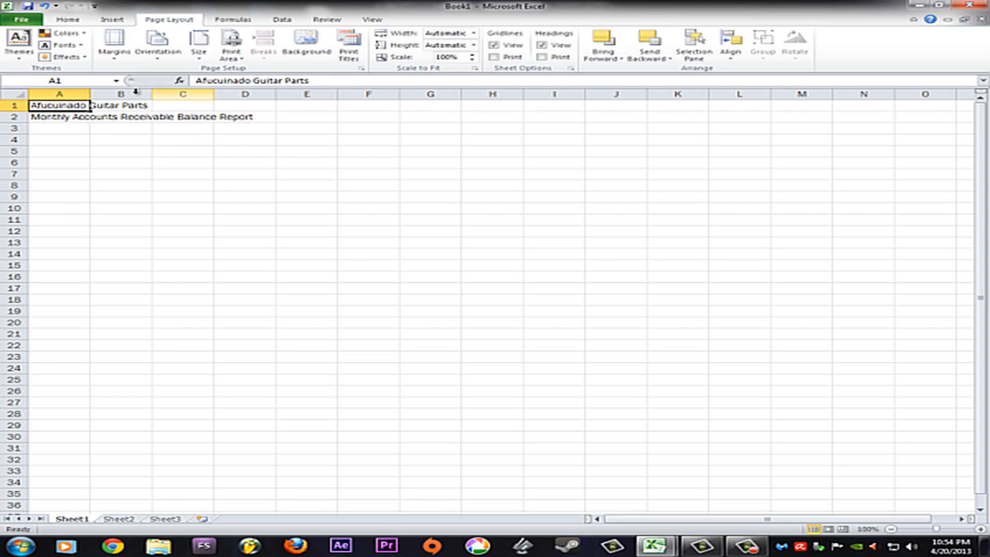
left_click(60, 118, "shift")
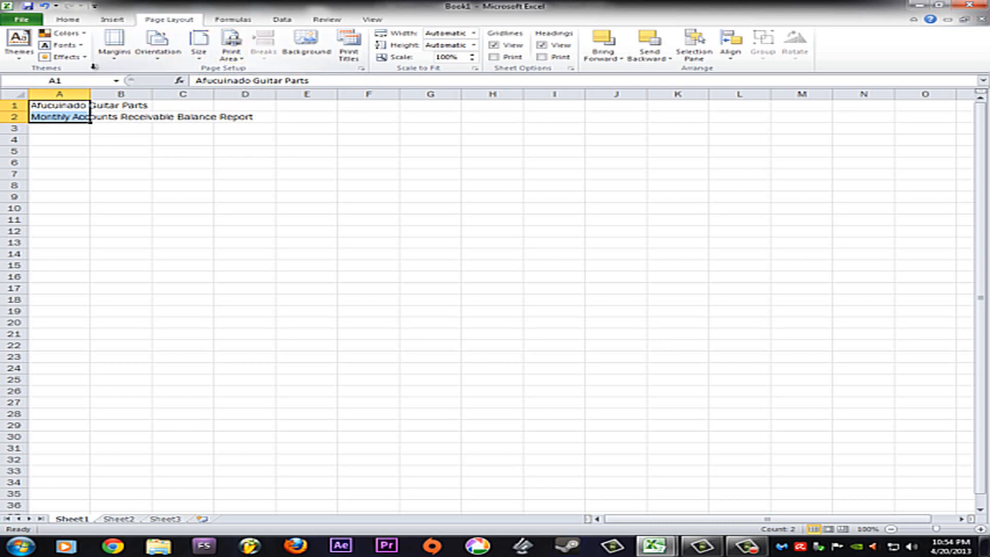
left_click(69, 20)
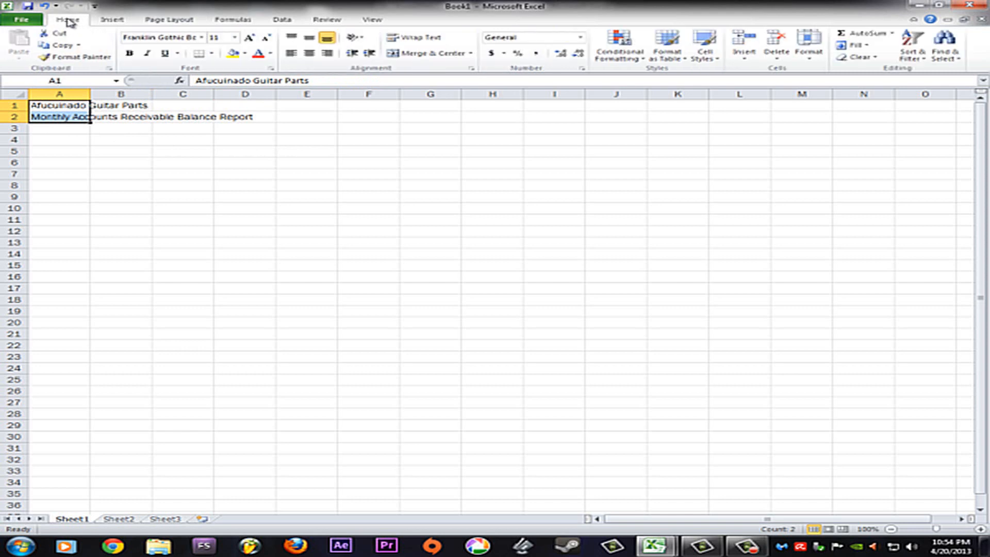
left_click(717, 61)
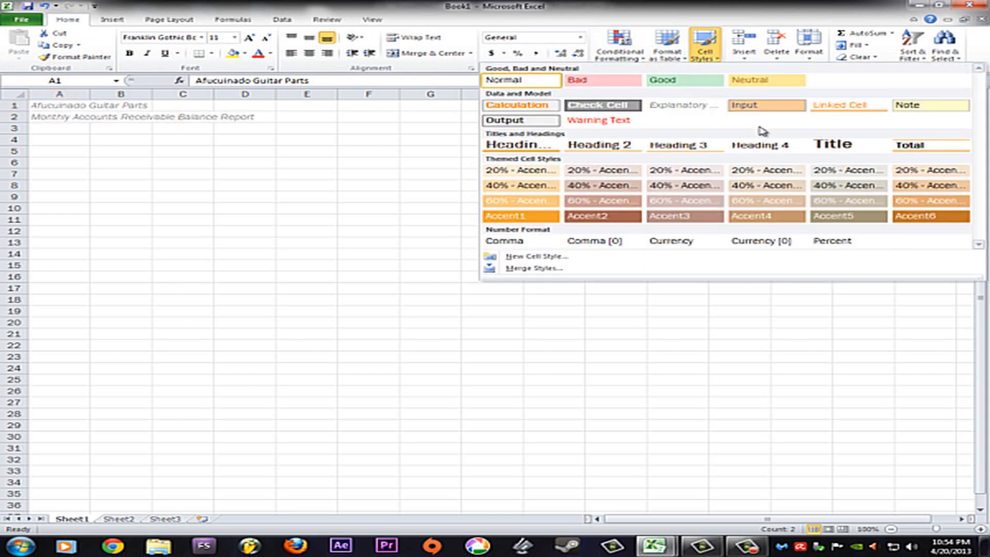
left_click(833, 147)
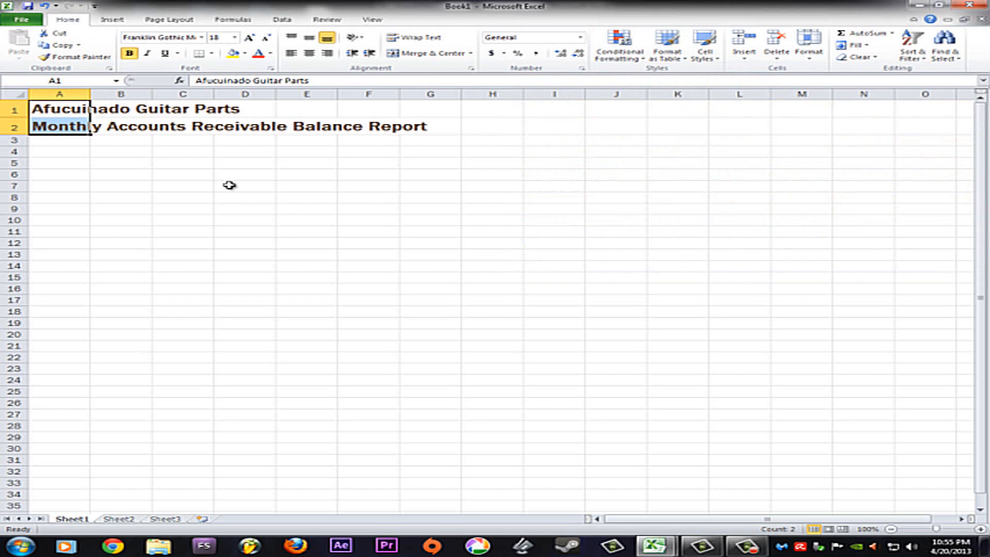
- Set the font size of the worksheet title in cell A1 to 28 points
left_click(55, 109)
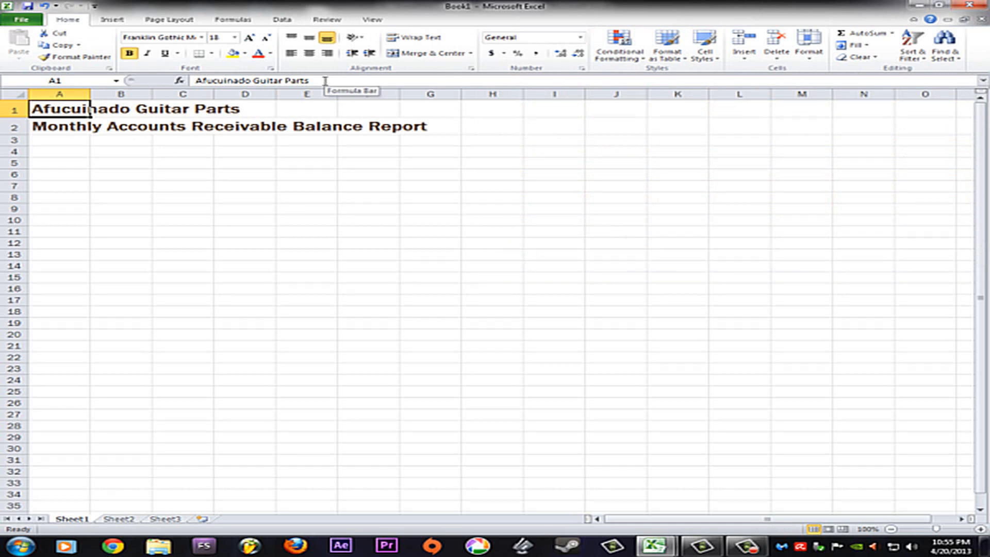
left_click_drag(325, 81, 147, 81)
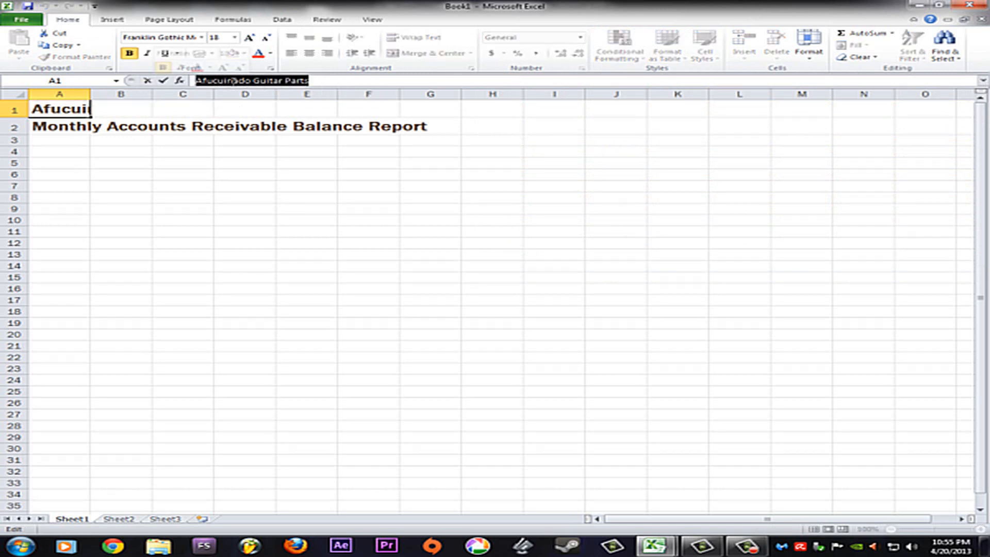
left_click(235, 37)
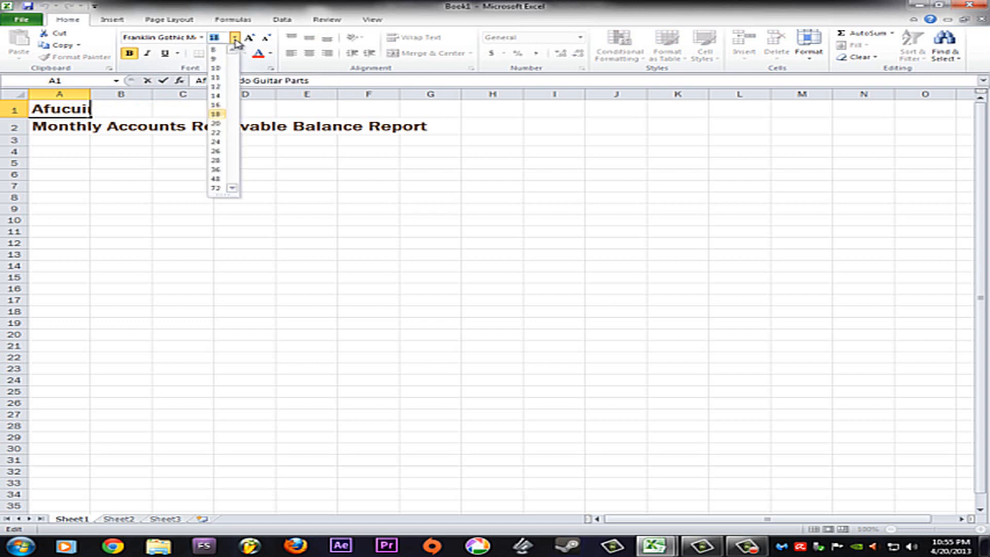
left_click(216, 161)
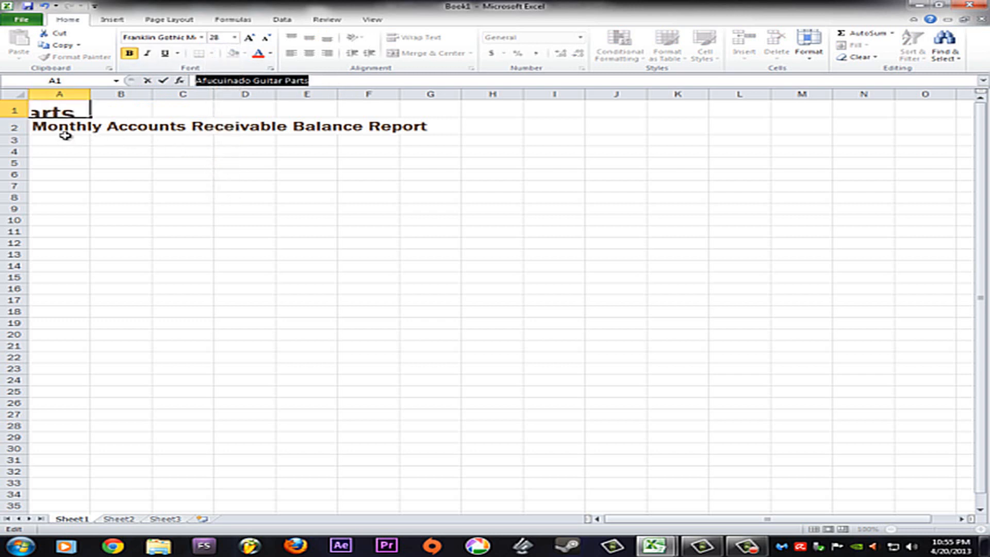
left_click(65, 135)
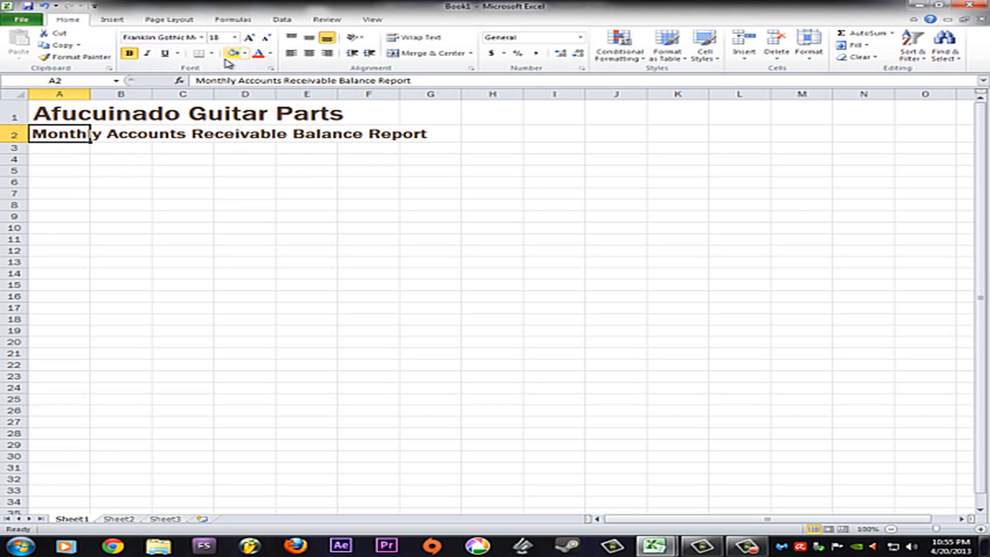
- Merge and center the worksheet title across A1:G1 and the subtitle across A2:G2
left_click(57, 112)
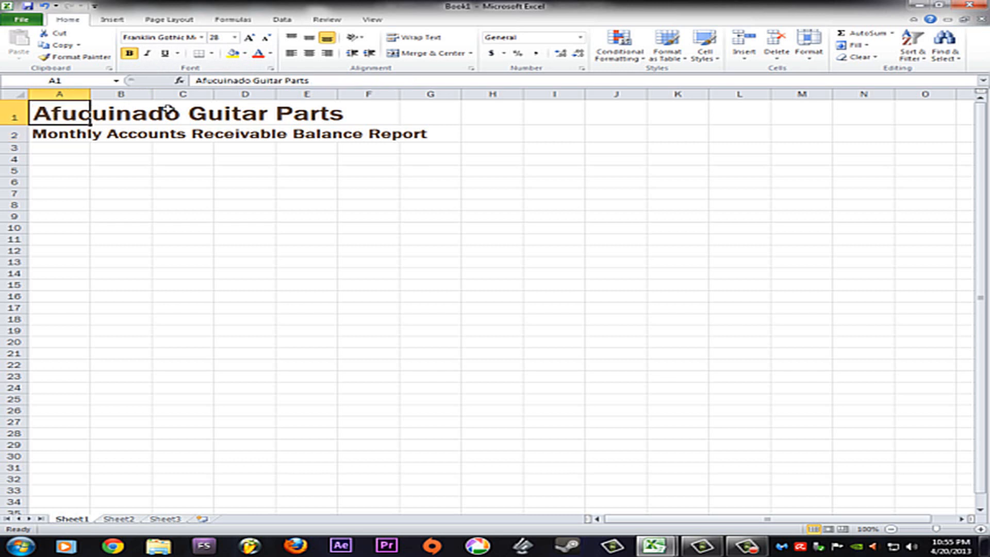
left_click(438, 114, "shift")
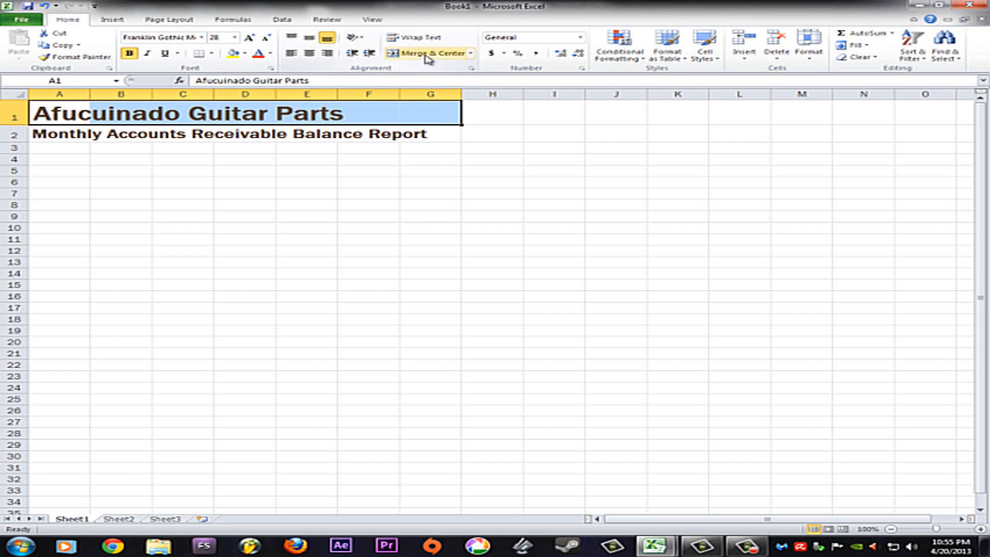
left_click(472, 55)
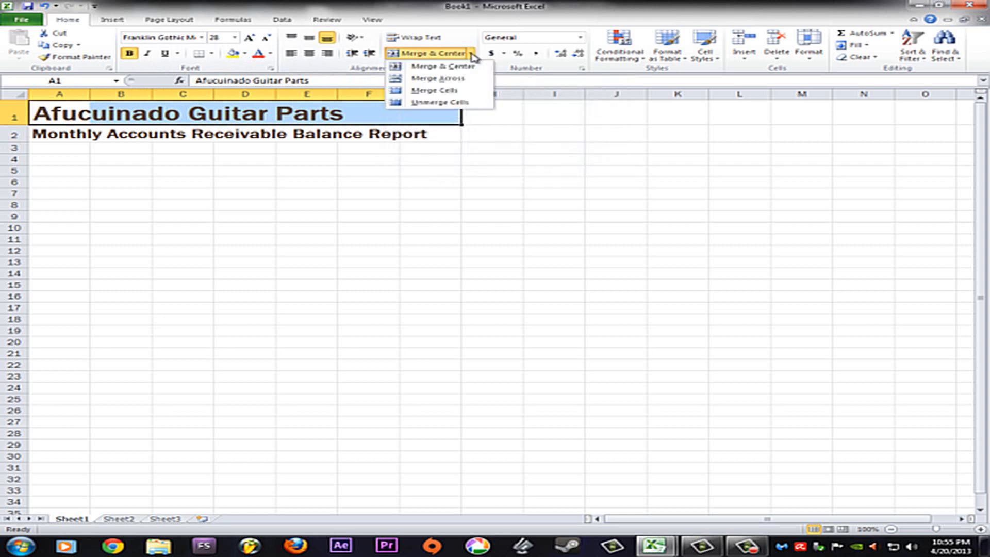
left_click(446, 67)
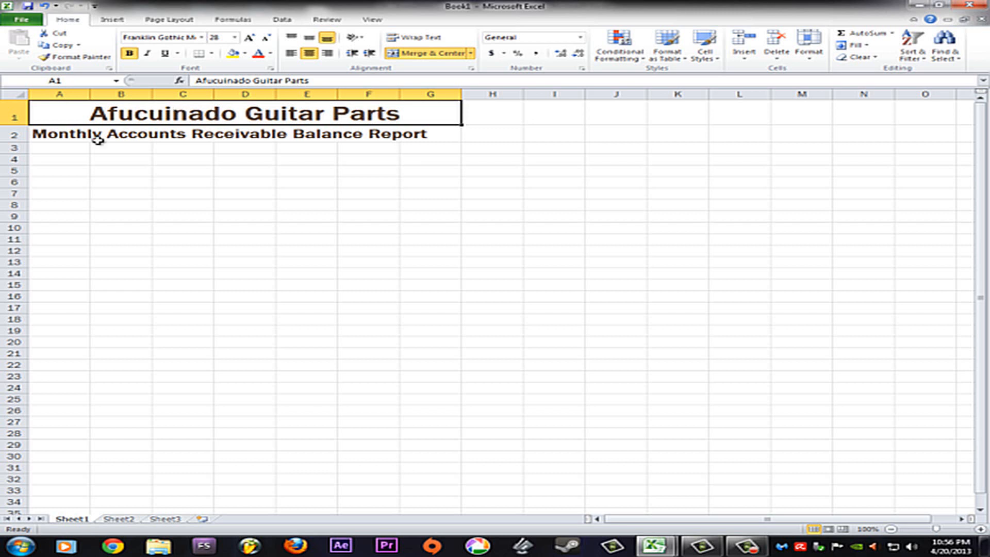
left_click(54, 135)
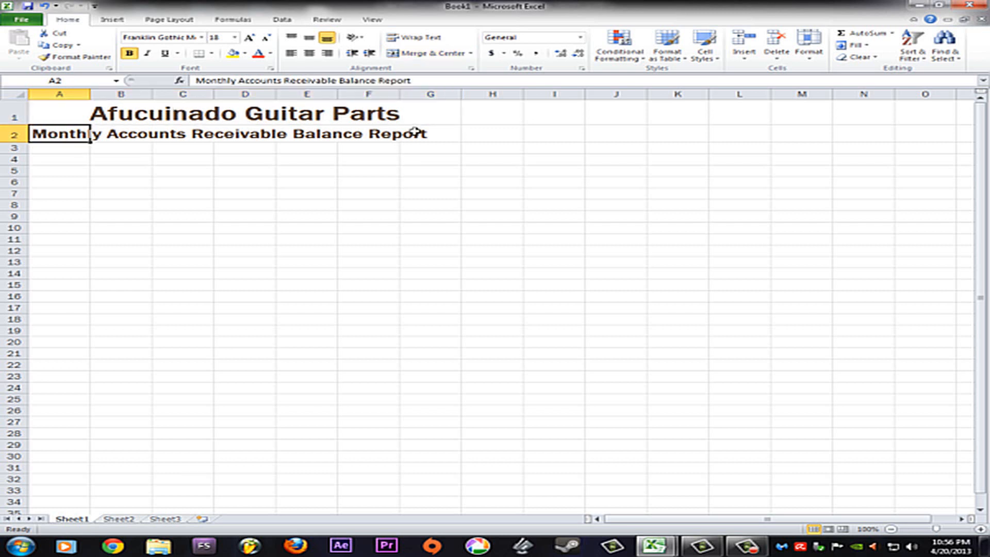
left_click(435, 135, "shift")
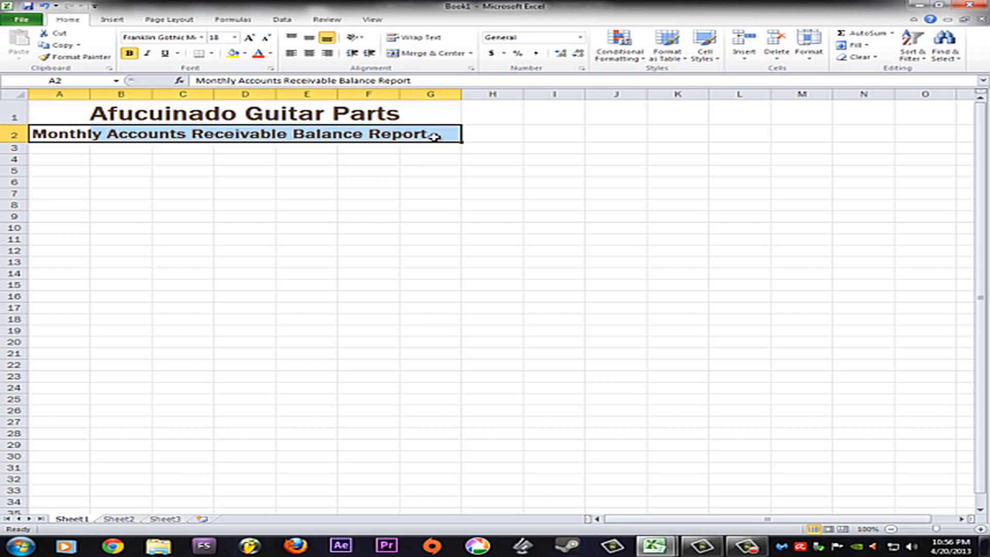
left_click(418, 54)
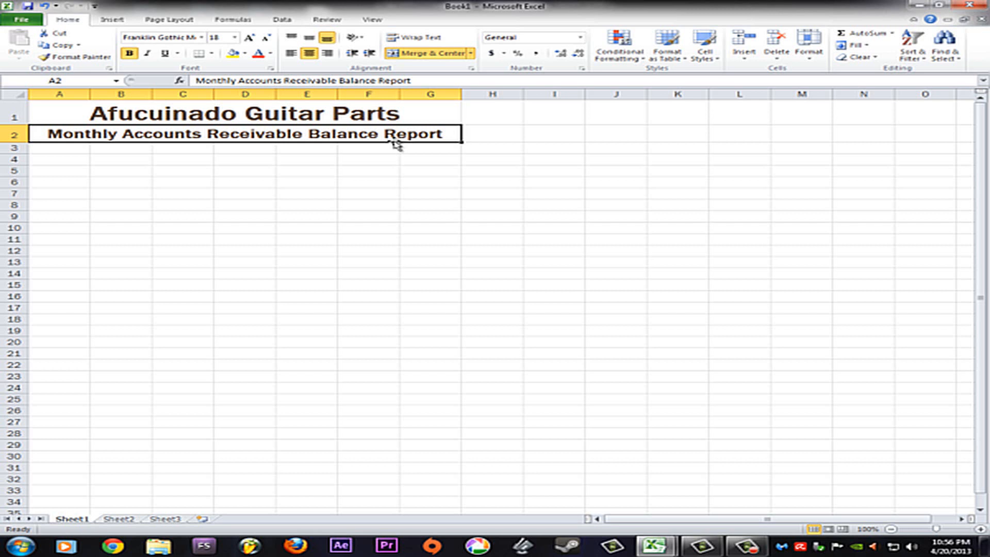
- Give the merged title and subtitle cells in rows 1 and 2 a standard red fill and white font color
left_click(69, 113)
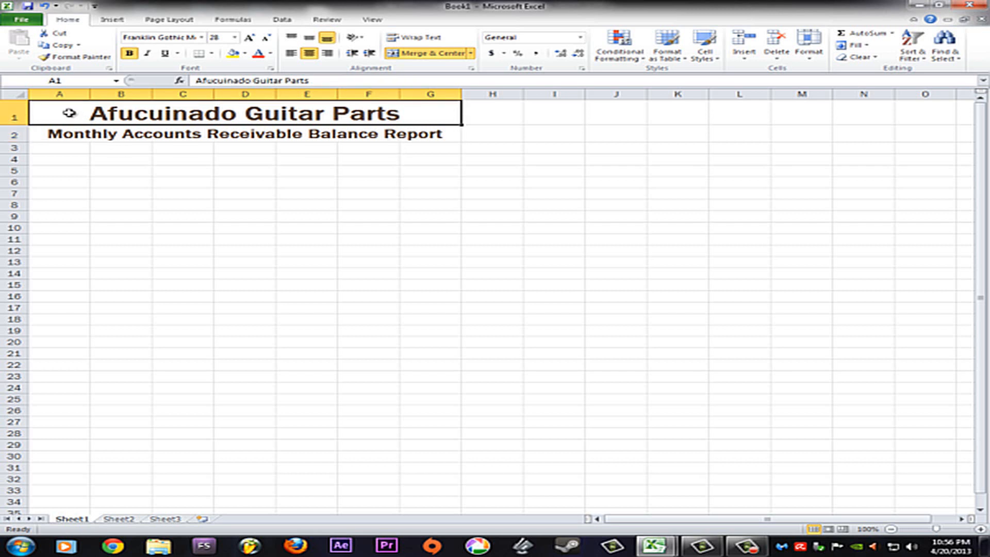
left_click(62, 132, "shift")
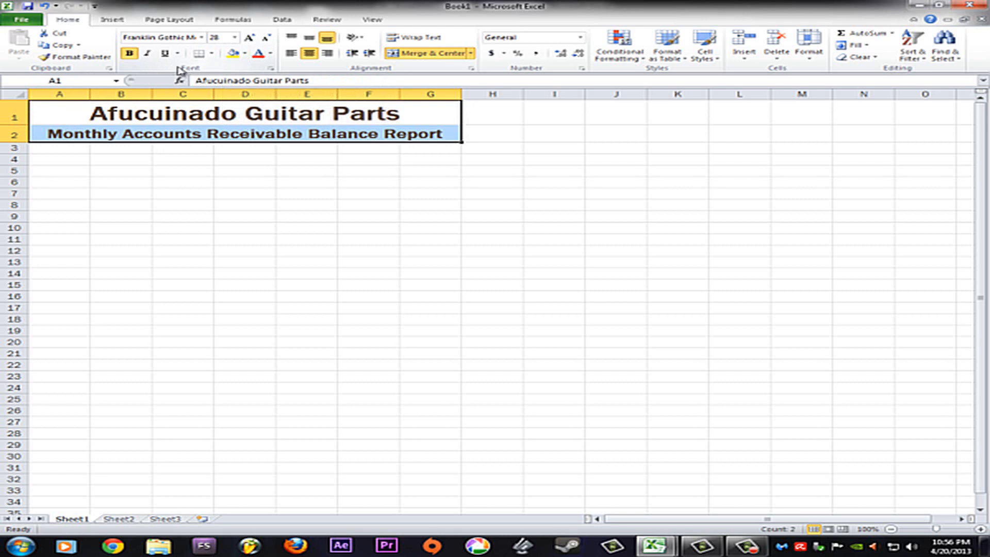
left_click(245, 55)
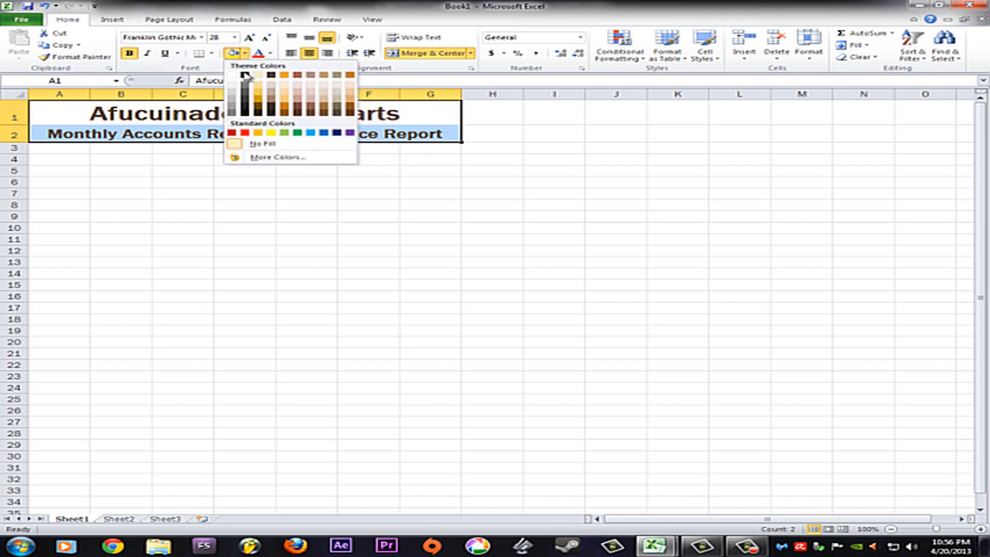
left_click(245, 133)
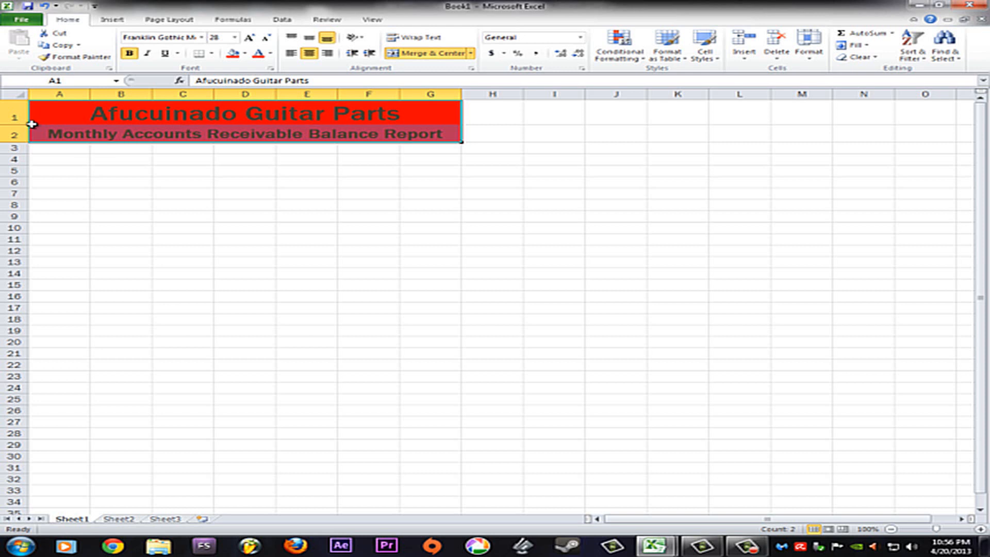
left_click(269, 59)
left_click(261, 91)
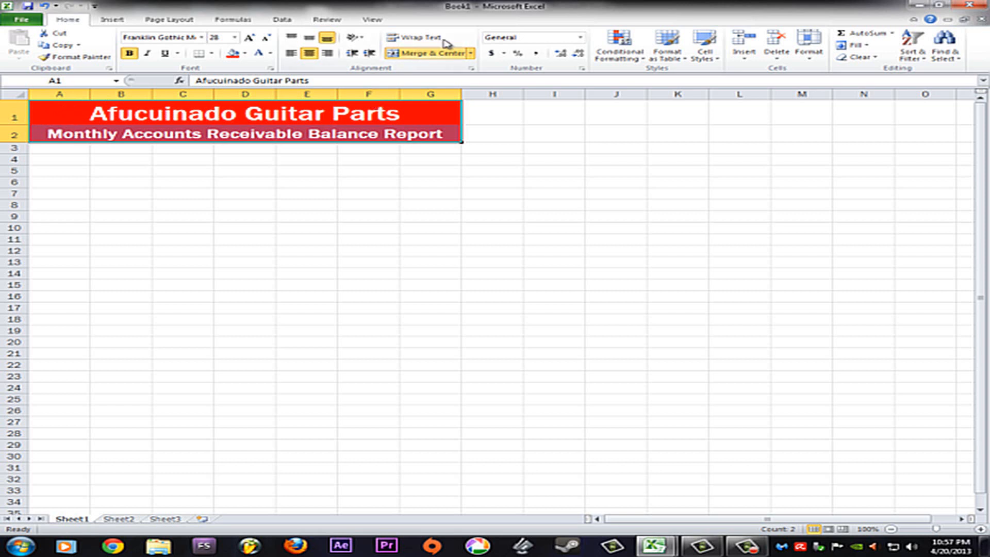
- Apply a Thick Box Border around the title and subtitle range A1:G2
left_click(212, 54)
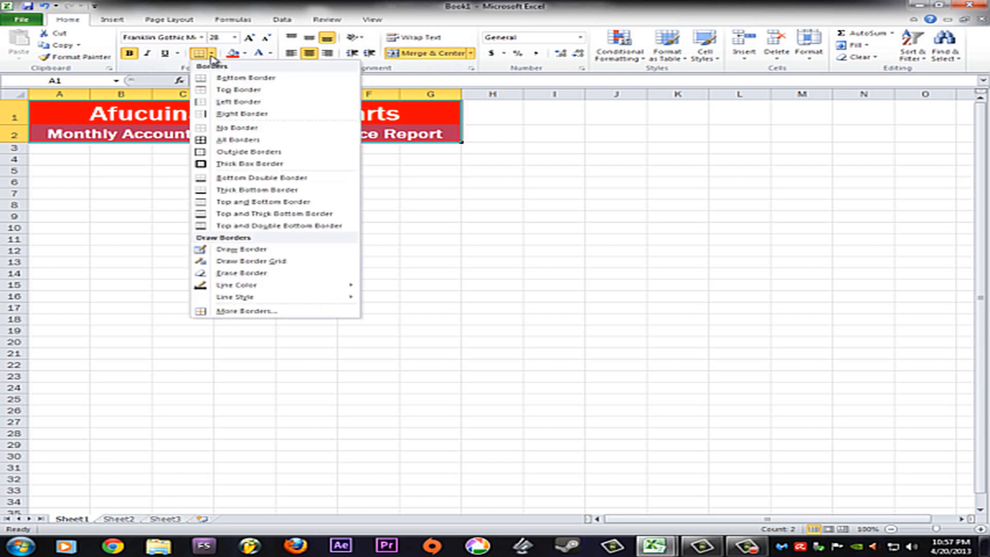
left_click(249, 164)
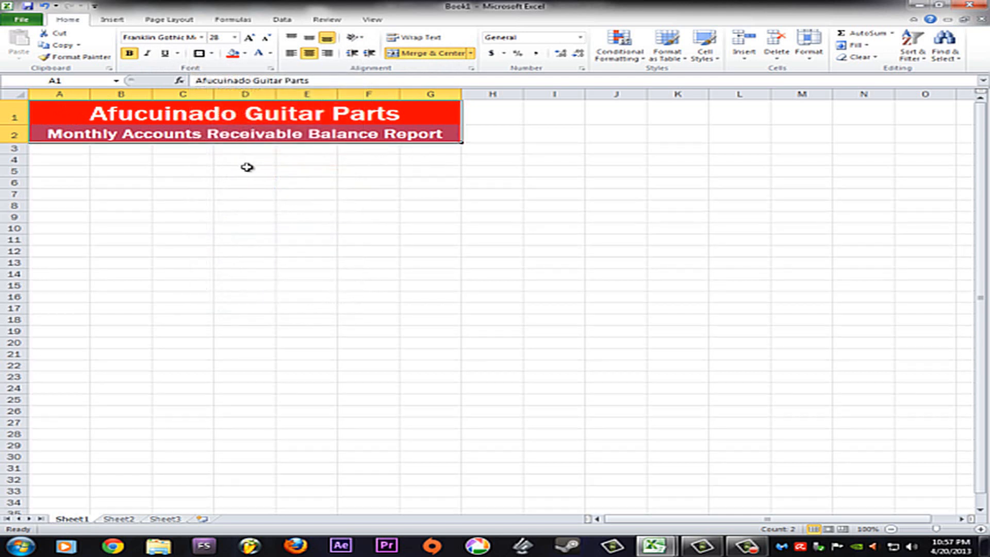
left_click(186, 172)
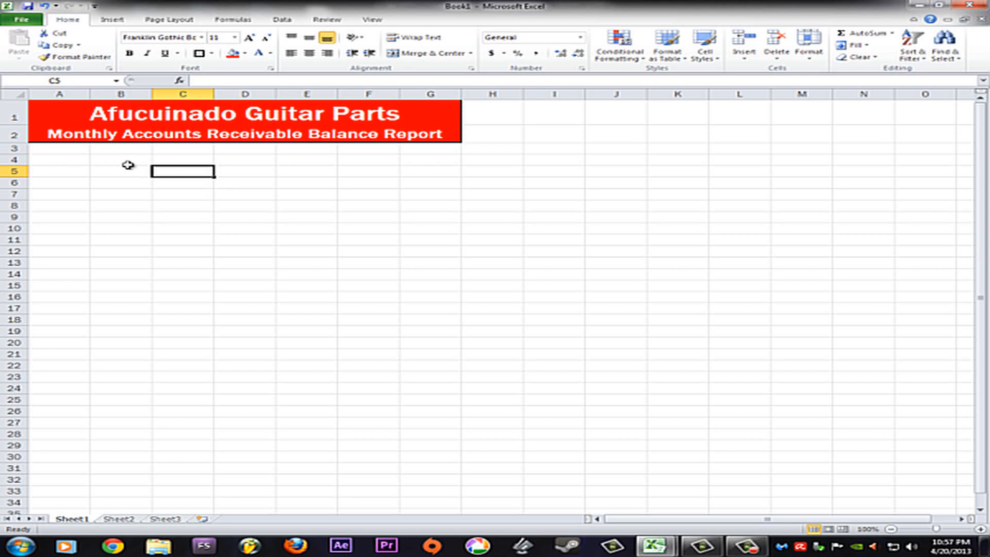
- Set the width of column A to 20.00
left_click(61, 93)
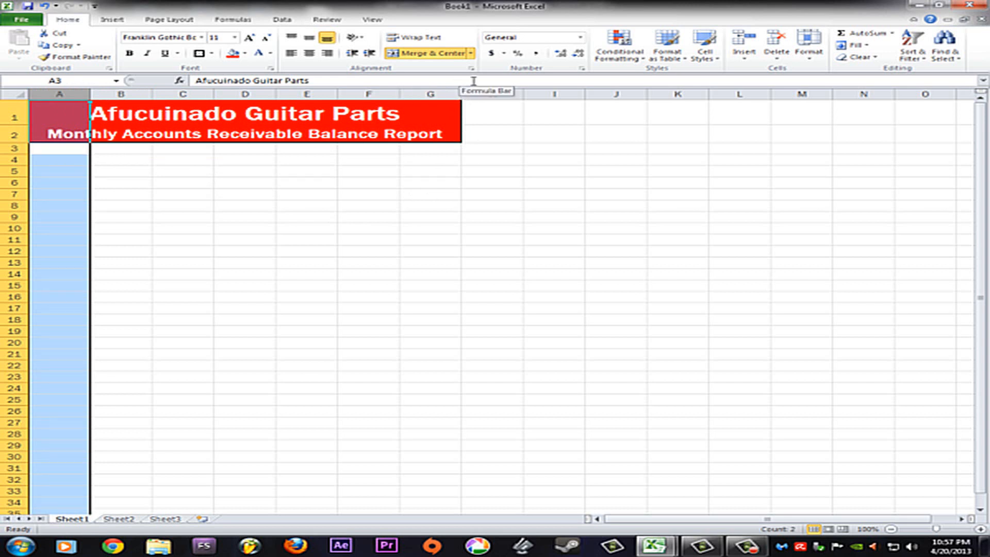
left_click(813, 62)
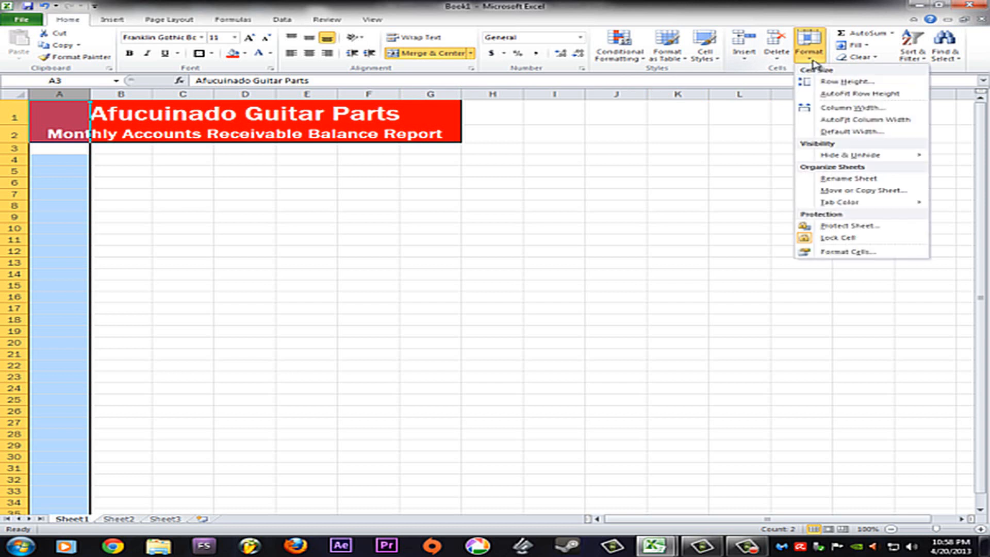
left_click(850, 108)
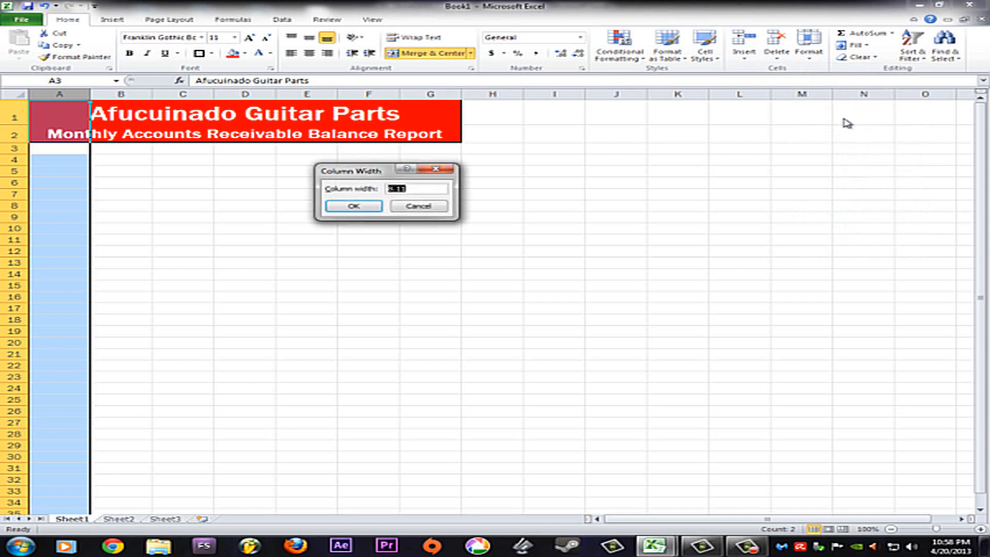
type("20.00")
key("Return")
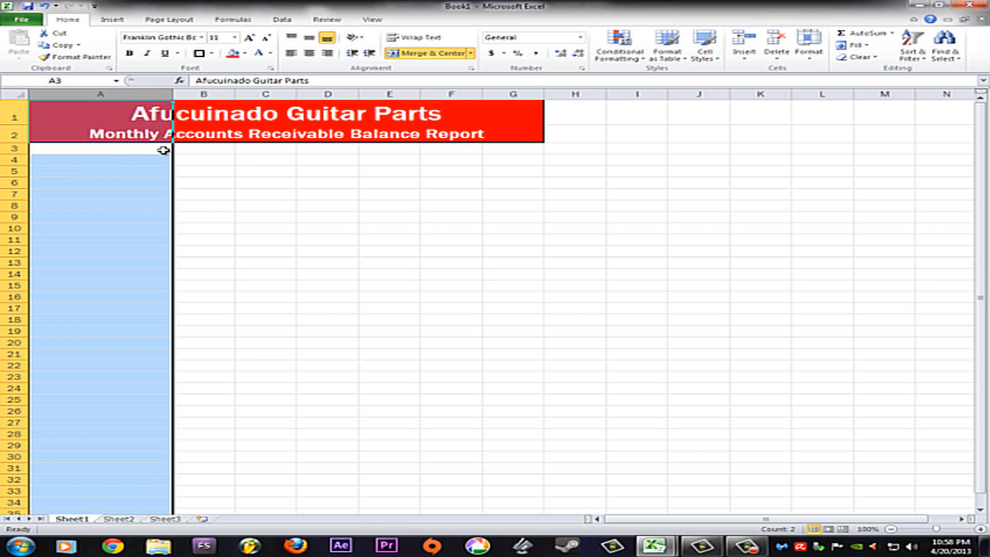
- Set the width of columns B through G to 12.00
left_click_drag(163, 150, 206, 94)
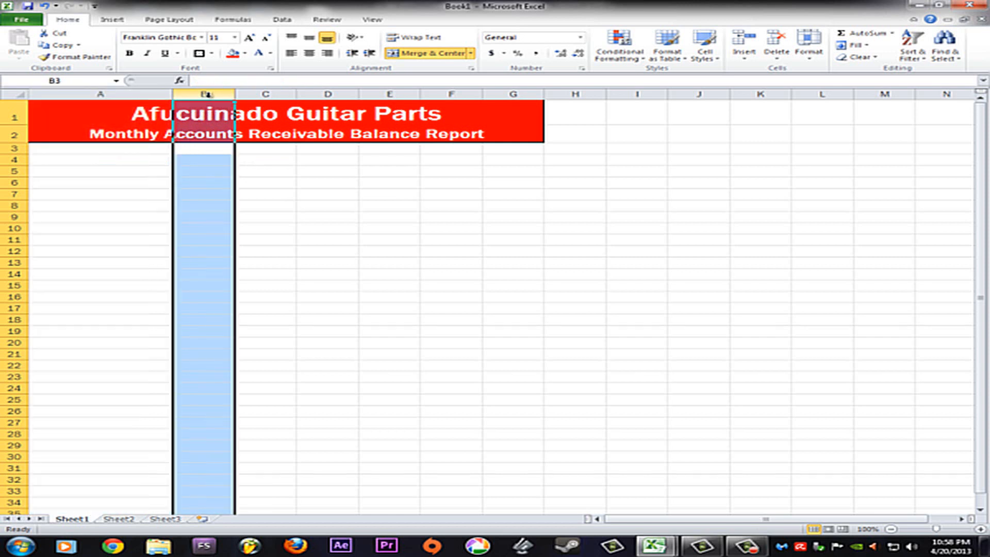
left_click(511, 94, "shift")
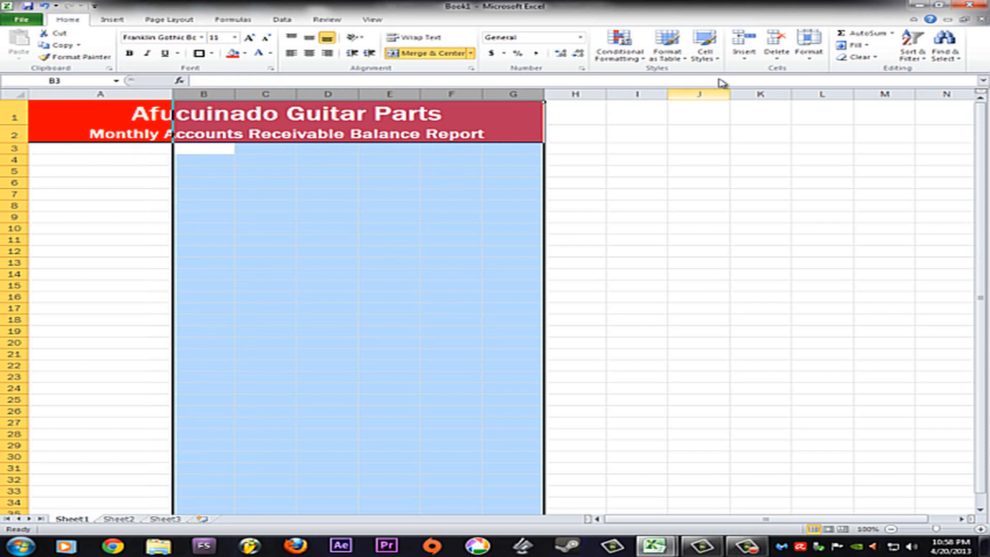
left_click(809, 57)
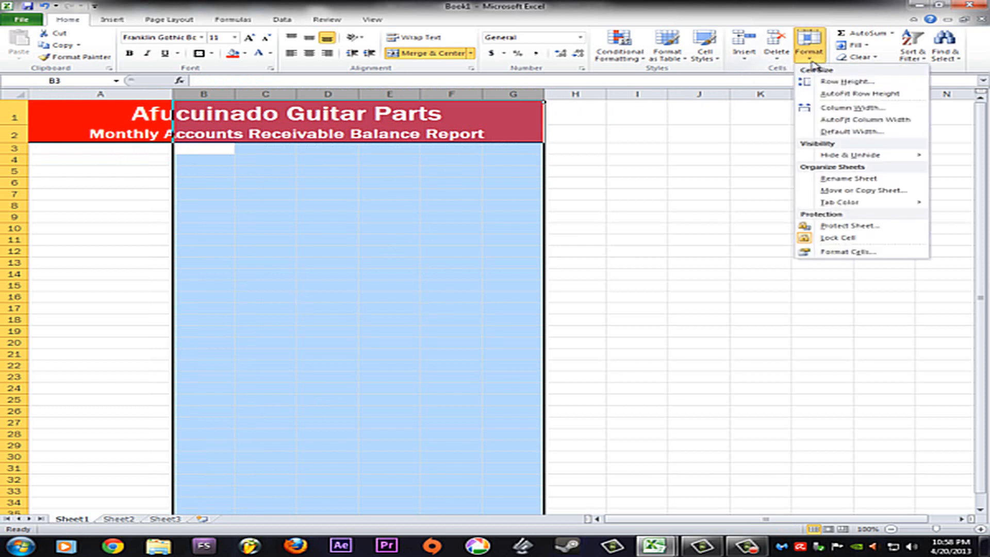
left_click(851, 103)
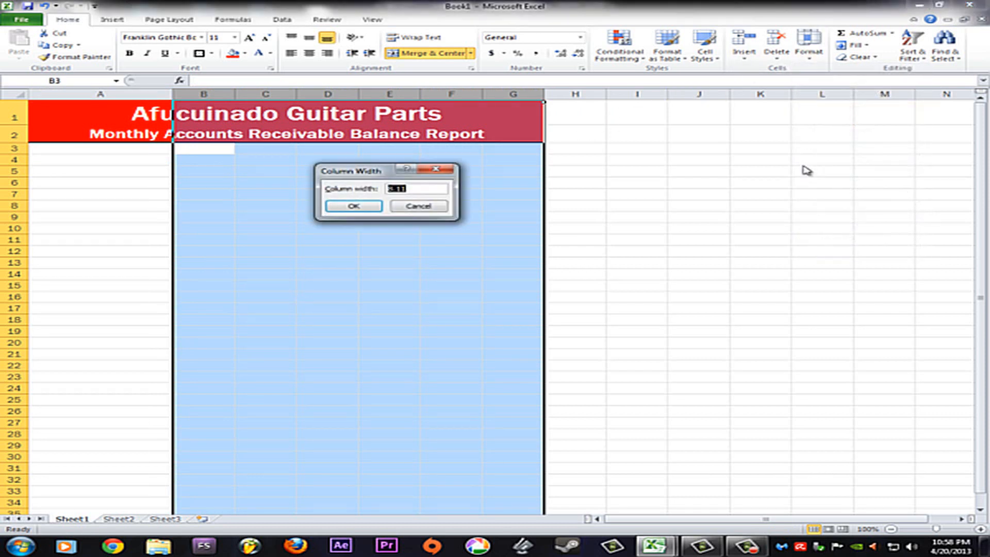
type("12.00")
key("Return")
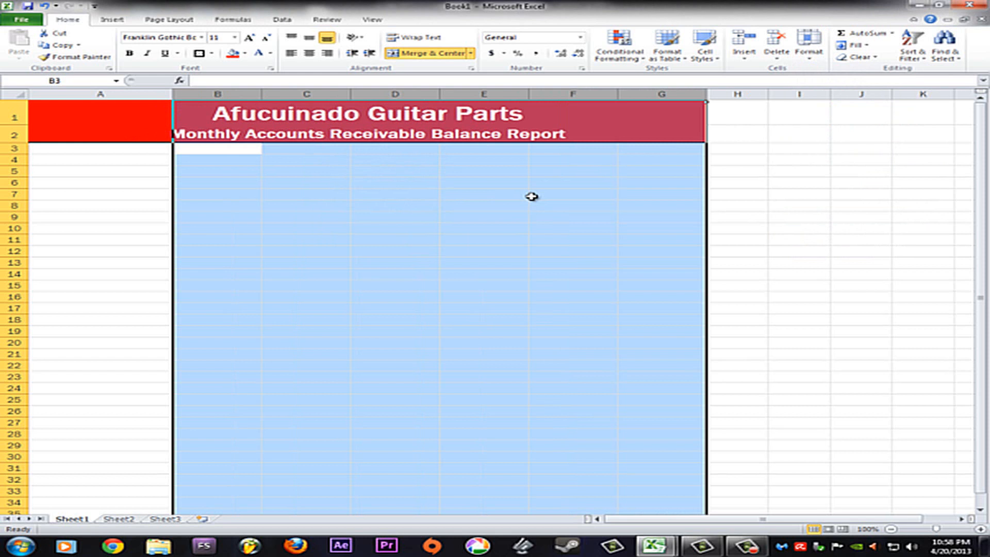
- Set the height of row 3 to 36.00
left_click(9, 150)
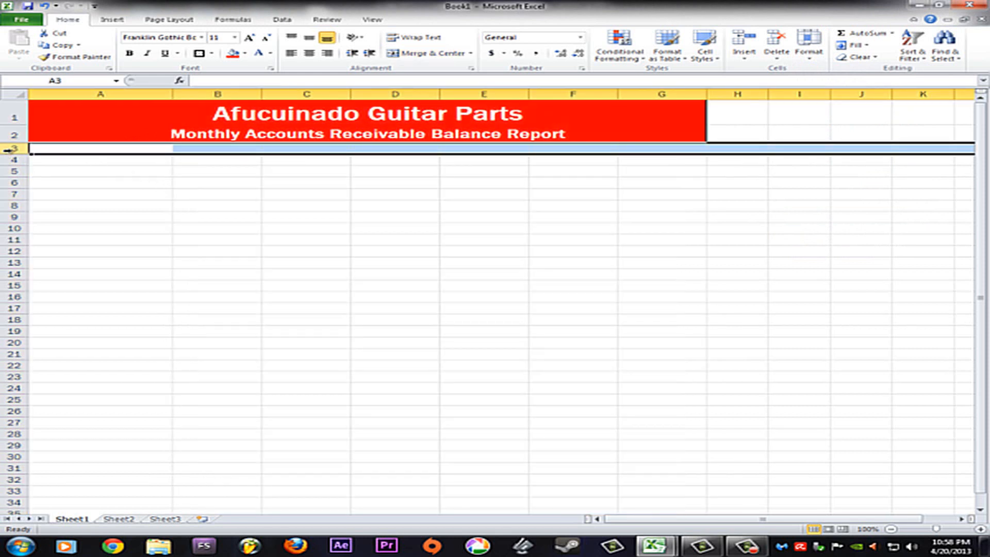
left_click(820, 59)
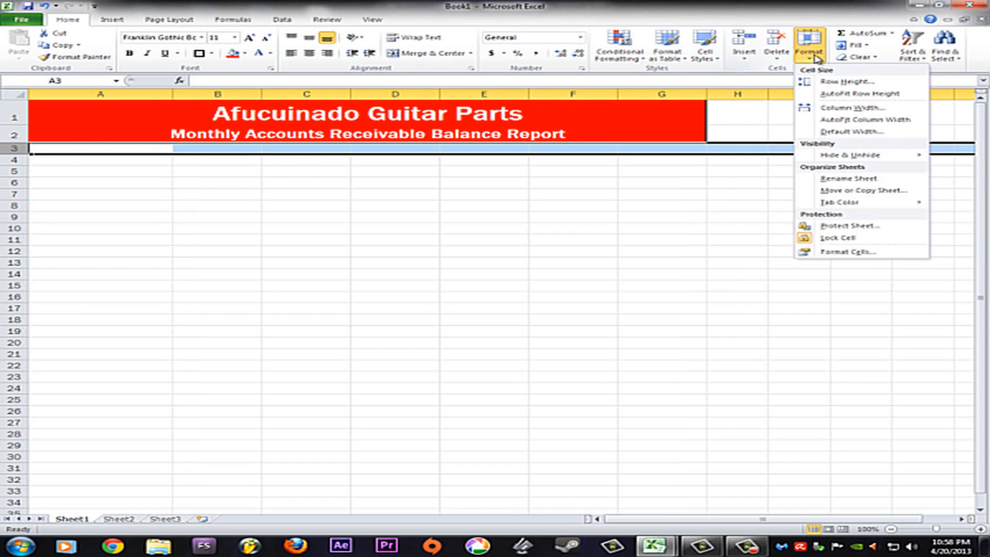
left_click(844, 83)
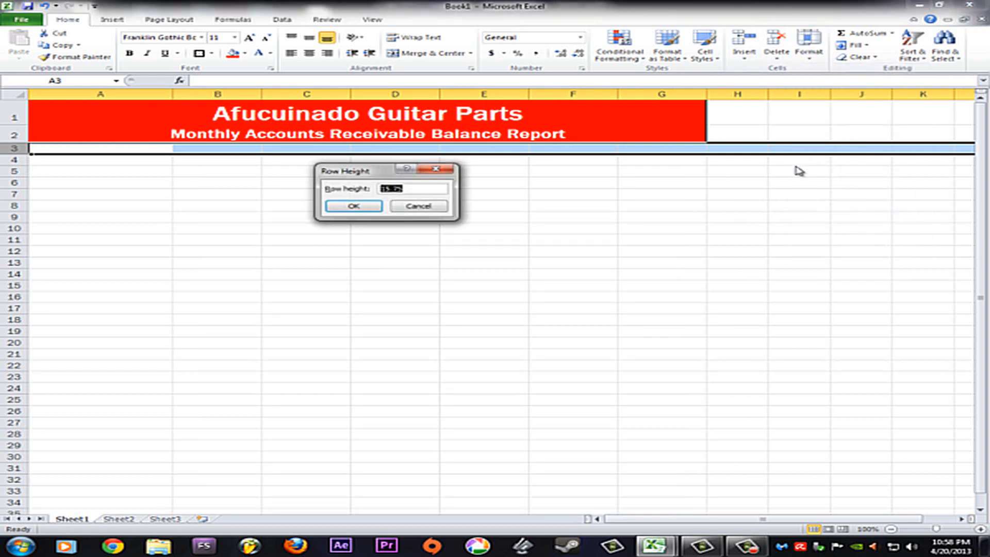
type("36.00")
key("Return")
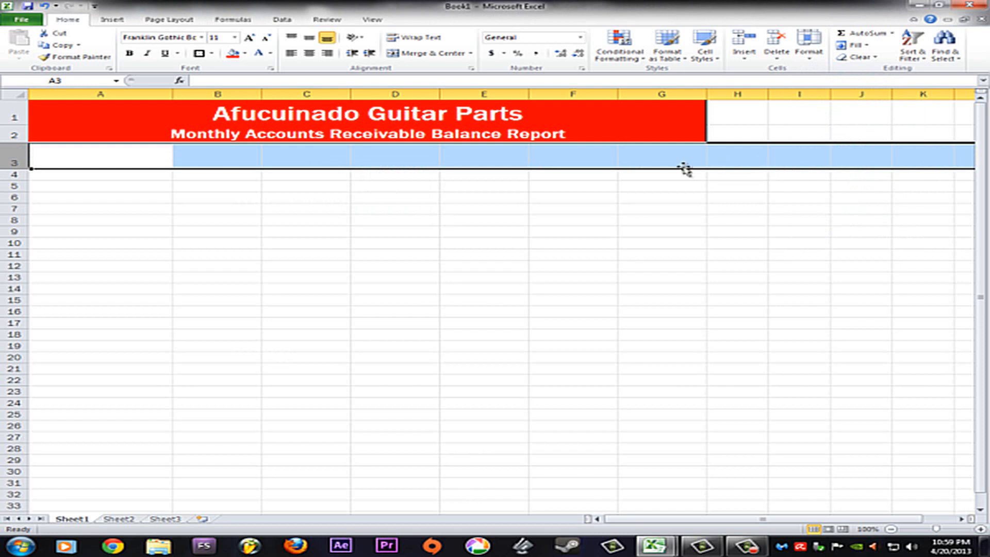
- Set the height of row 12 to 30.00
left_click(19, 266)
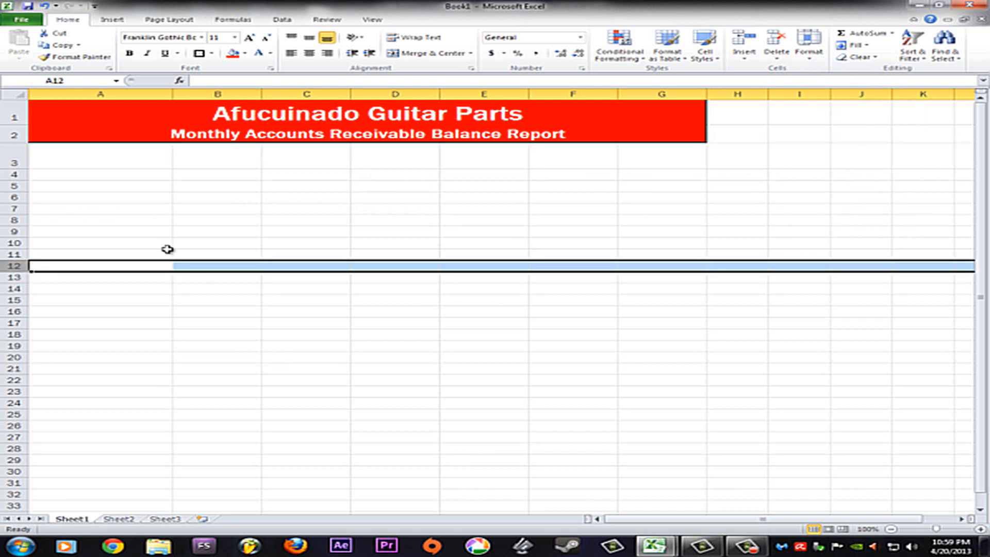
left_click(813, 62)
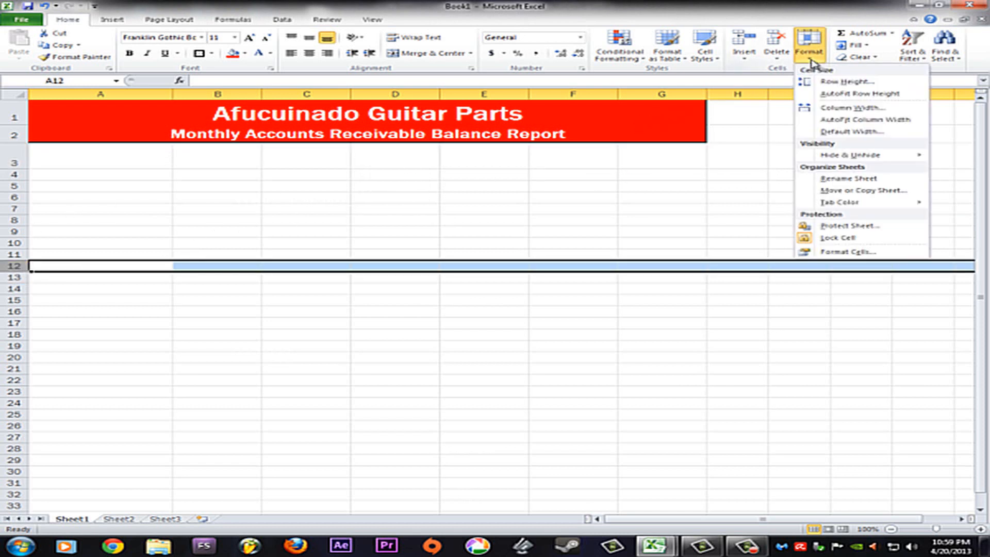
left_click(841, 83)
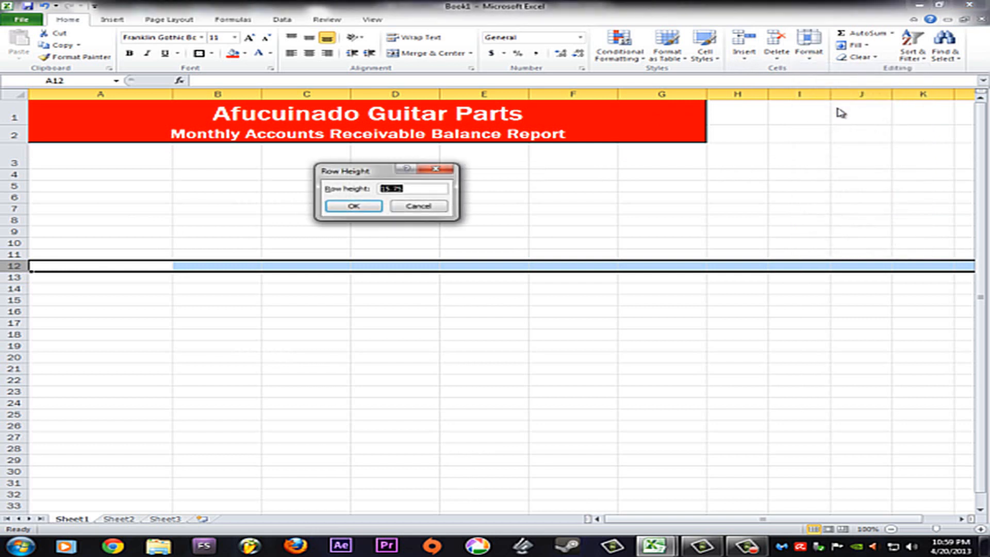
type("30.00")
key("Return")
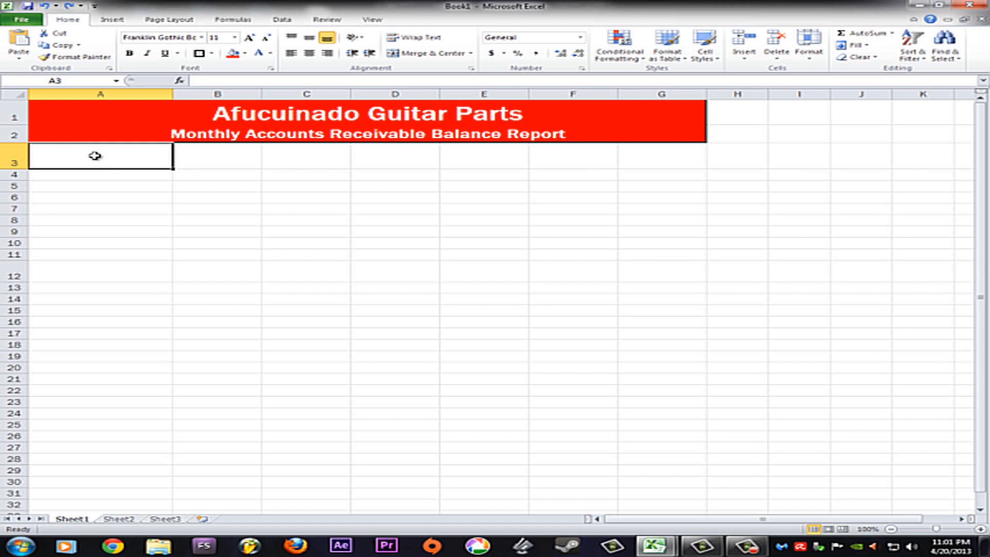
- Fill A3:G3 with column titles Customer, Beginning Balance, Credits, Payments, Purchases, Service Charge, New Balance and A11:A14 with Totals, Highest, Lowest, Average
left_click(662, 162, "shift")
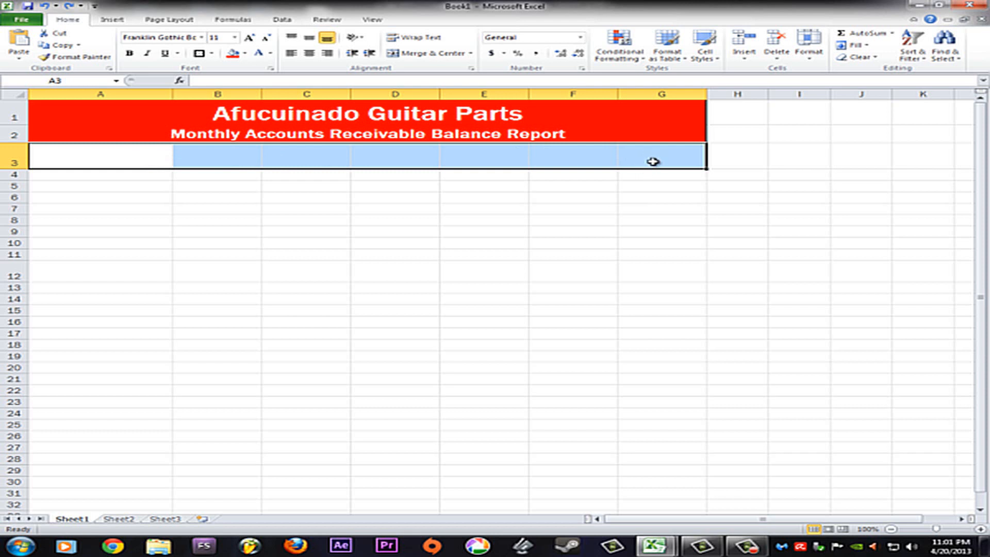
left_click(93, 257)
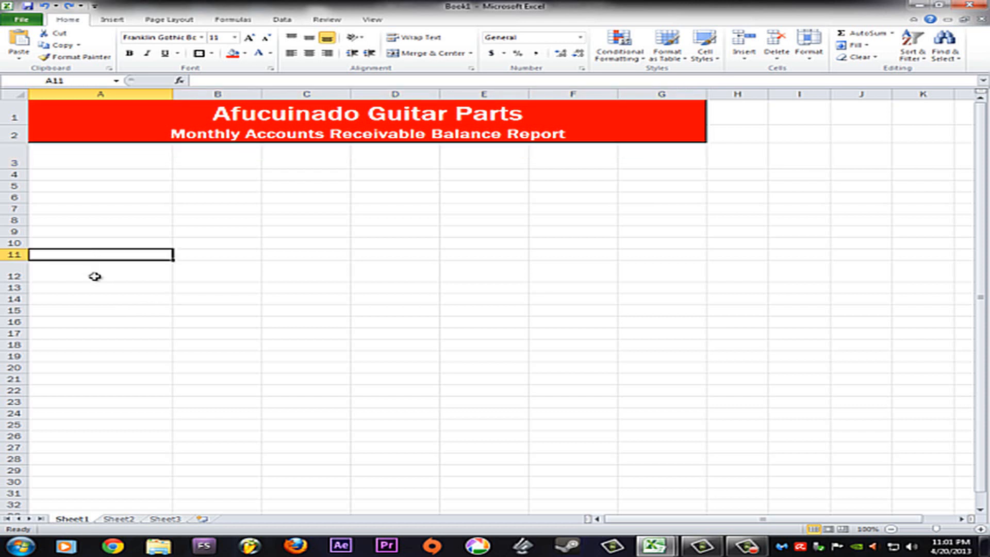
left_click(73, 299, "shift")
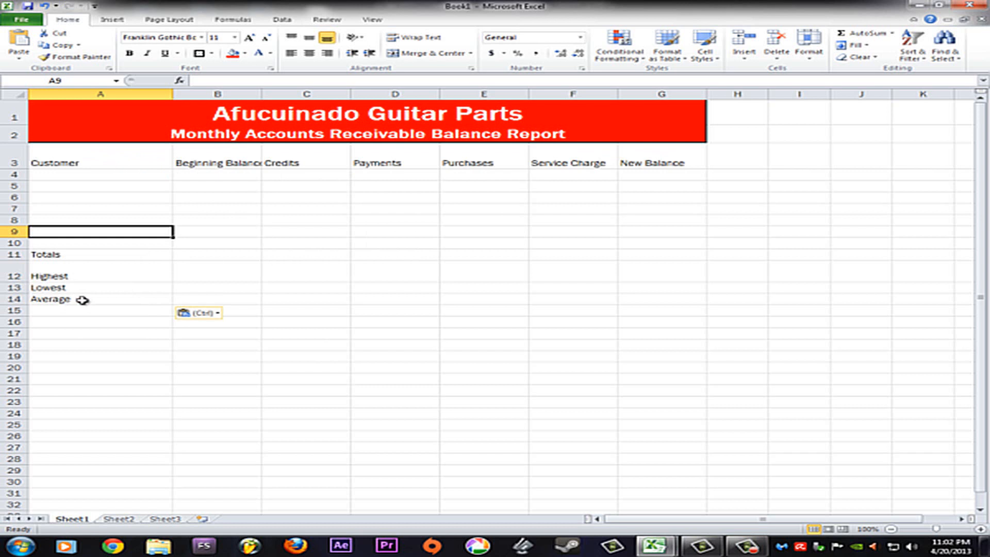
- Center the column titles in A3:G3 and apply the Heading 3 cell style to them
left_click(74, 162)
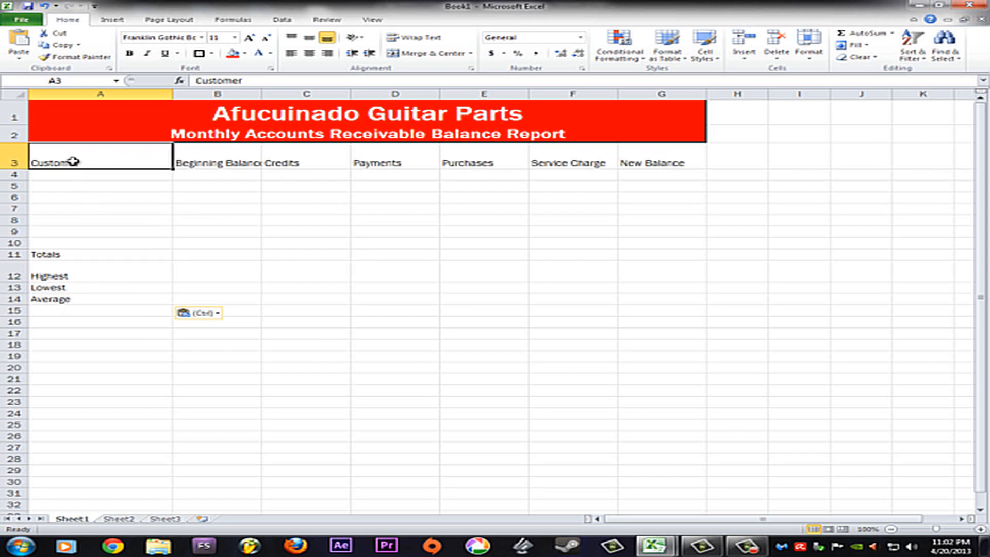
left_click_drag(99, 161, 680, 158)
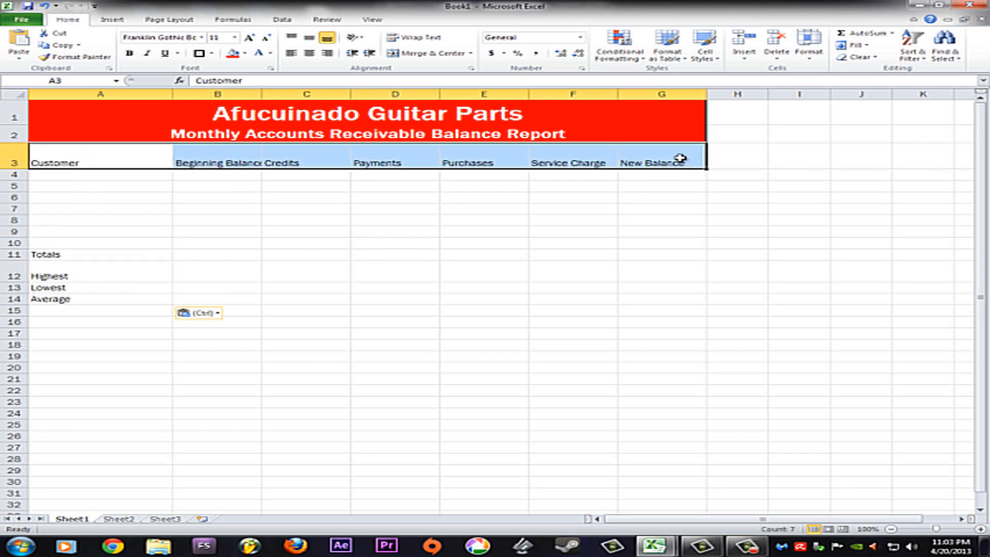
left_click(310, 54)
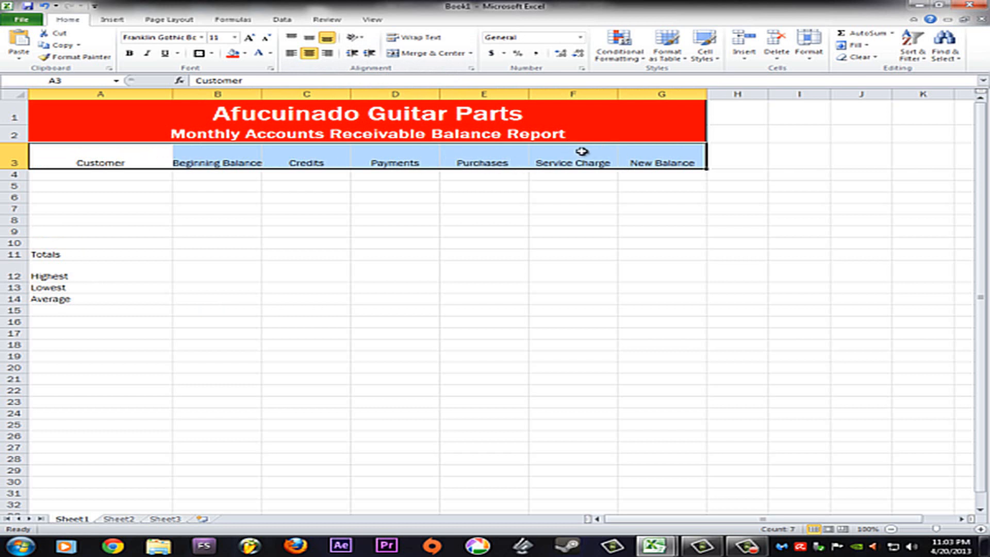
left_click(717, 63)
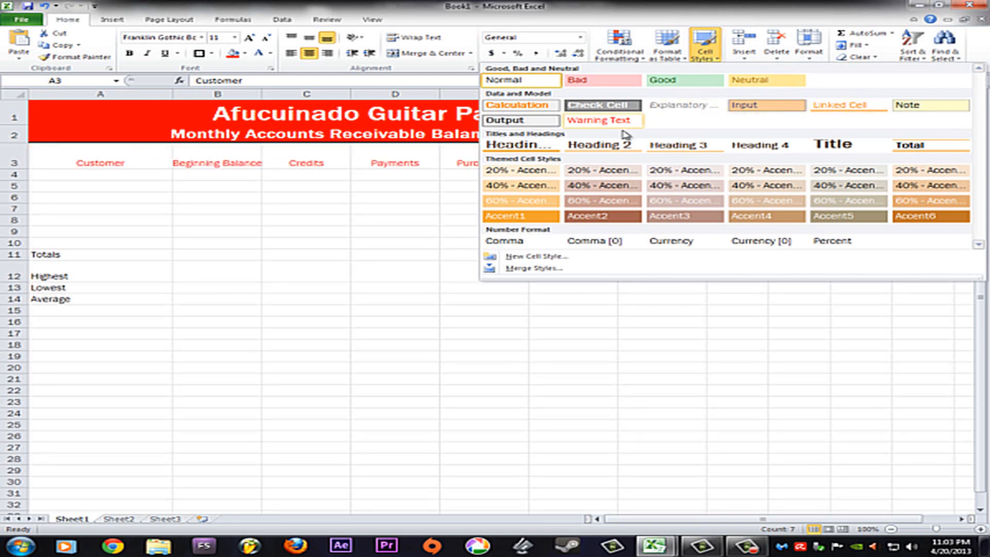
left_click(680, 146)
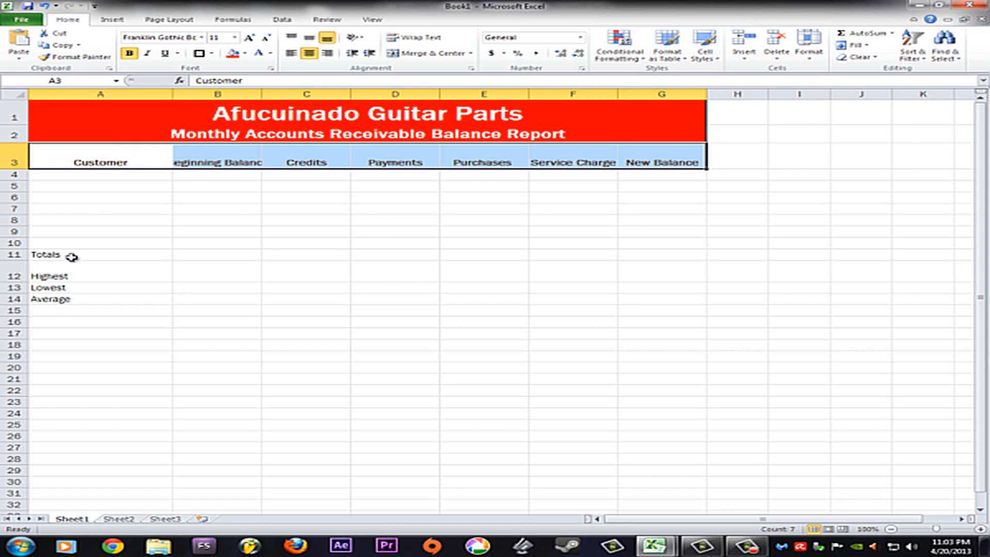
- Apply the Total cell style to the Totals row across A11:G11
left_click(57, 254)
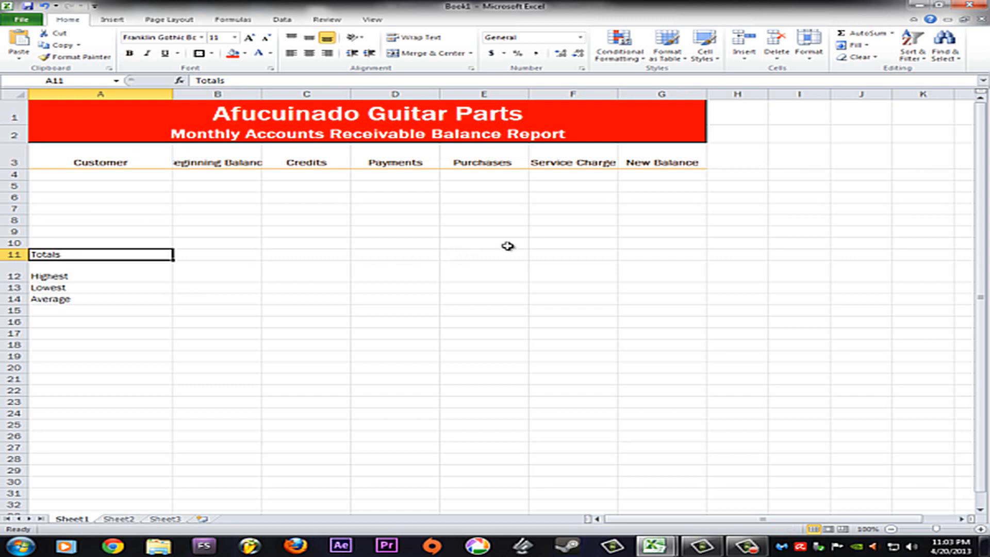
left_click(646, 258, "shift")
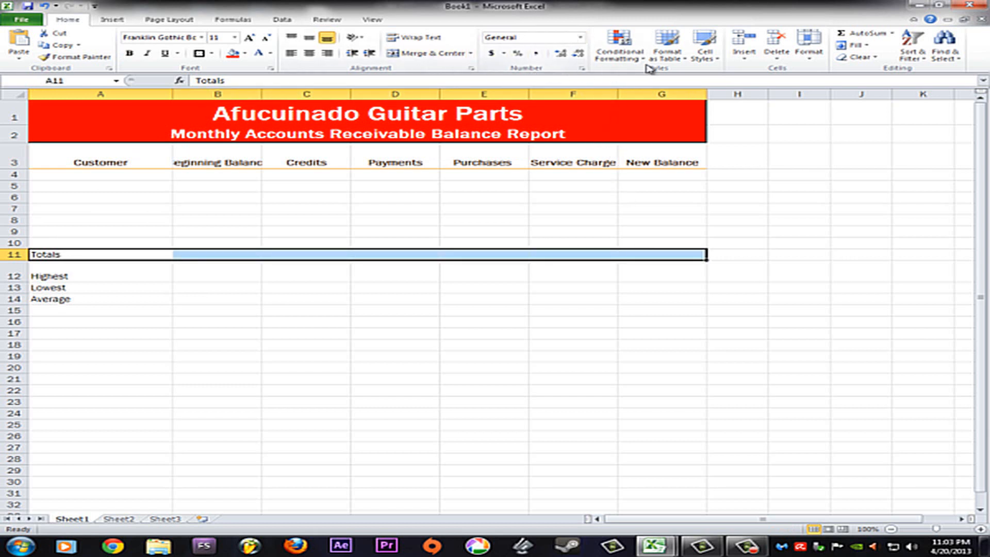
left_click(713, 61)
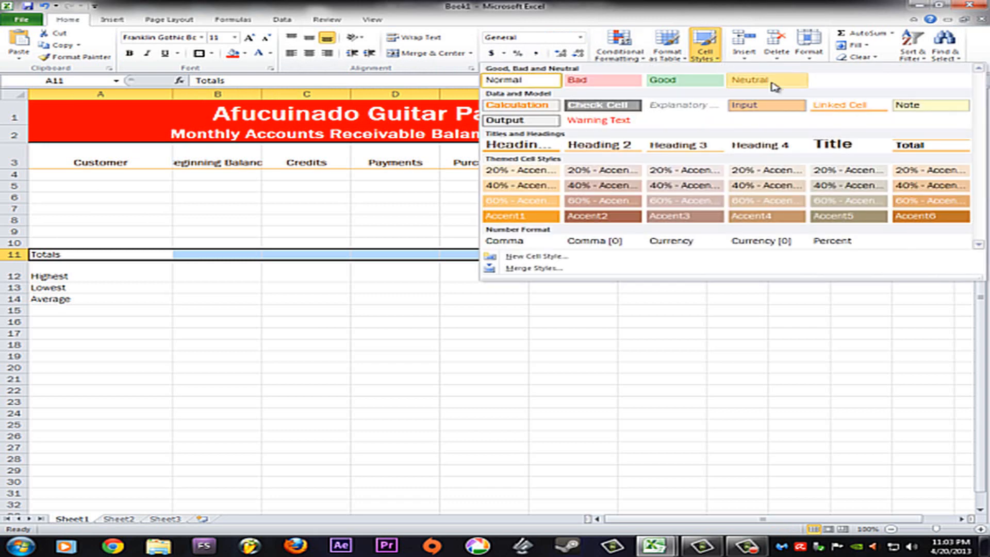
left_click(914, 148)
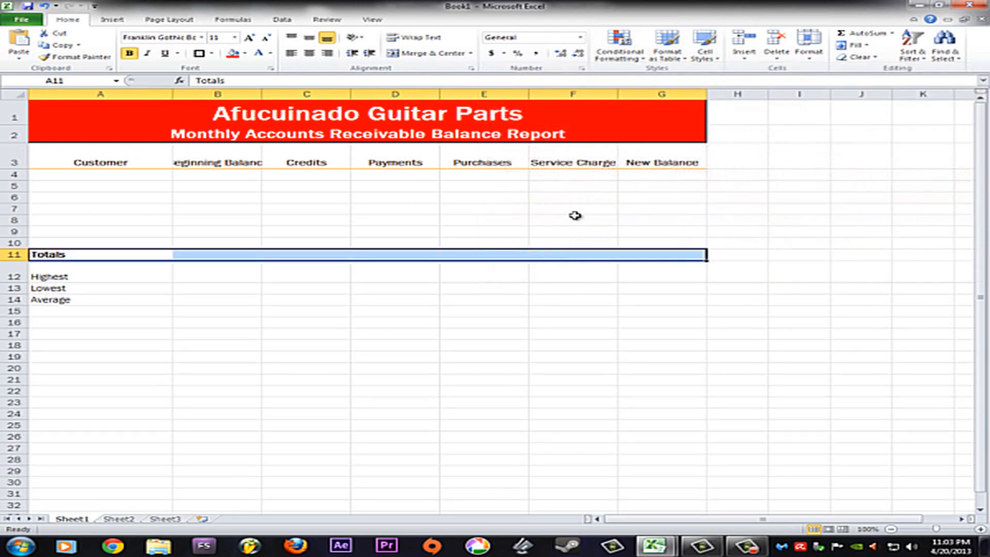
- Make the Highest, Lowest and Average row titles in A12:A14 bold
left_click(270, 279)
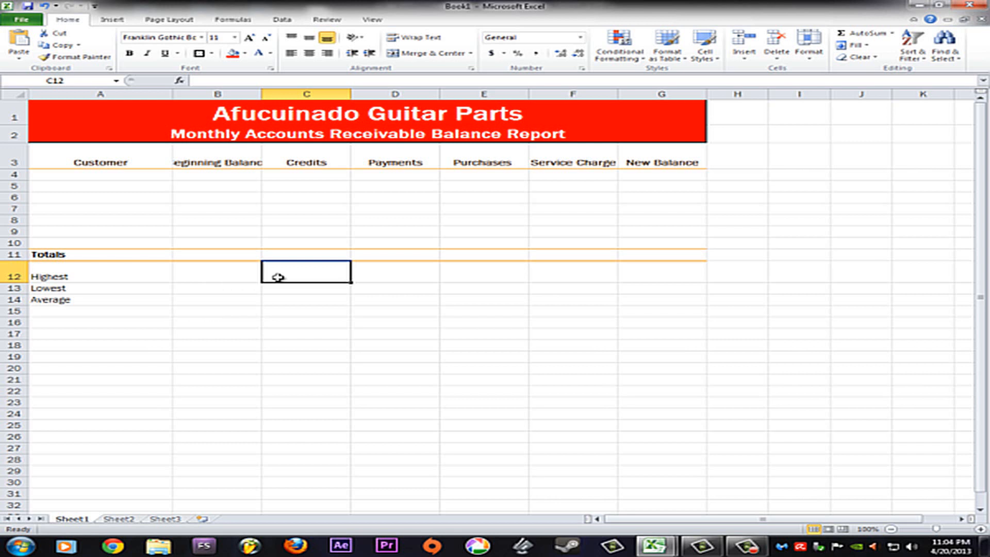
left_click(98, 277)
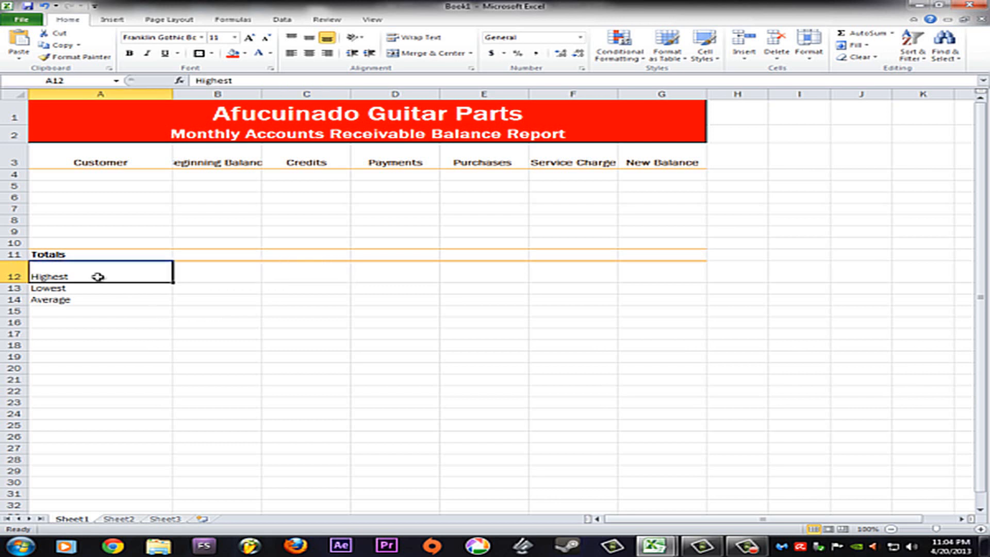
left_click_drag(98, 276, 94, 300)
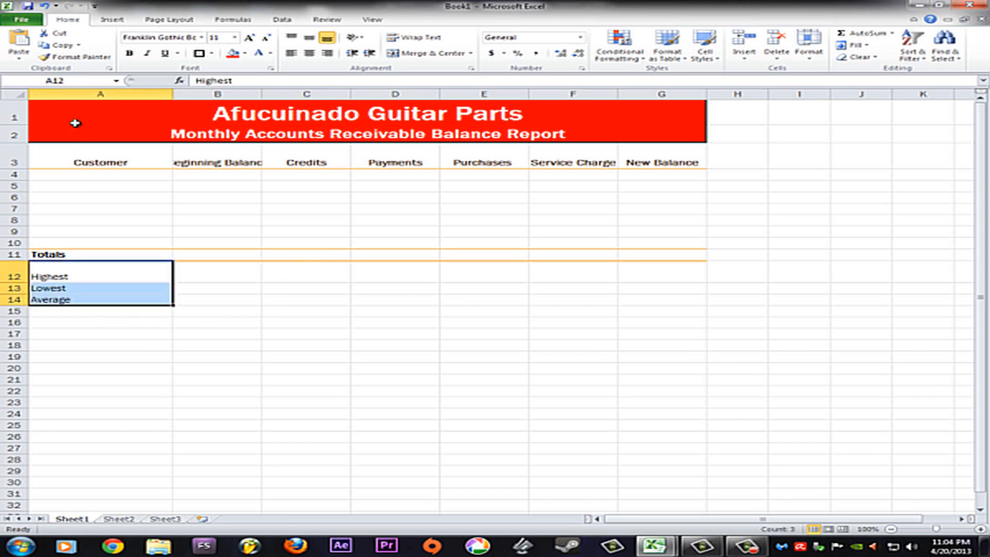
left_click(129, 54)
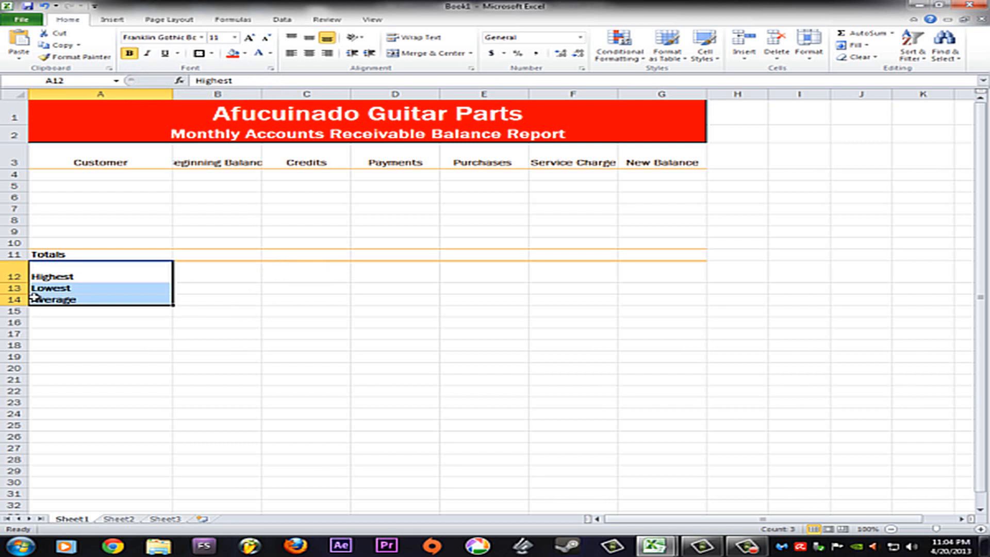
- Set the font size of the range A3:G14 to 12
left_click(80, 156)
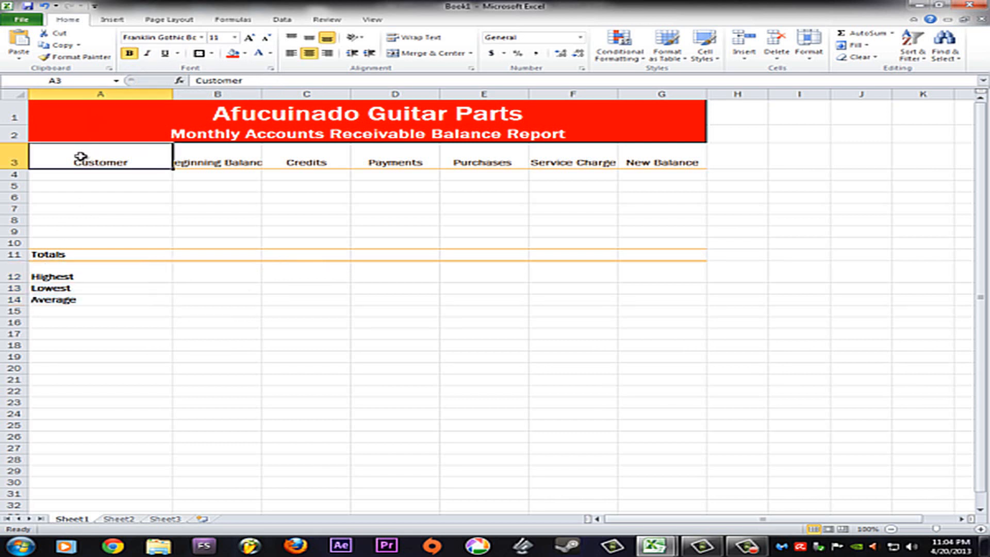
left_click(669, 306, "shift")
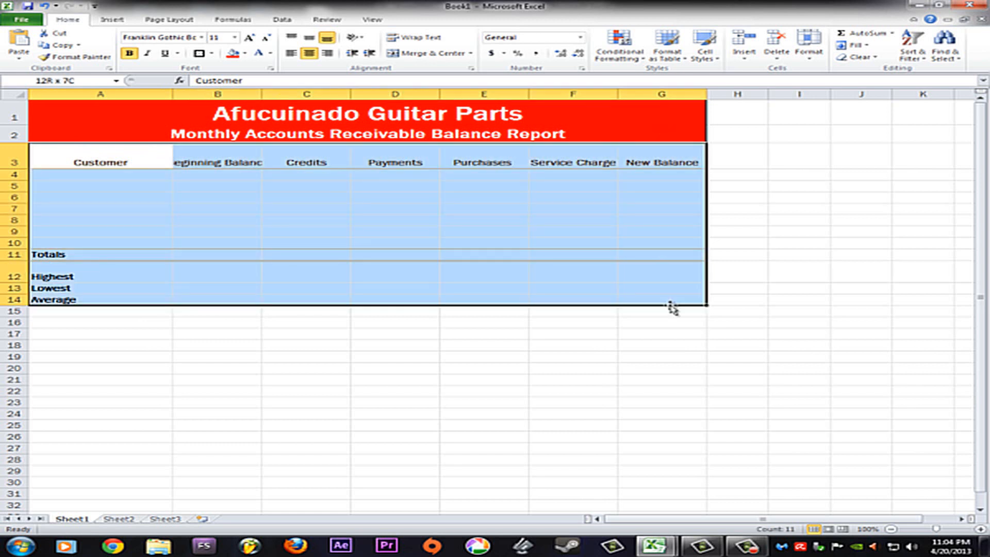
left_click(235, 38)
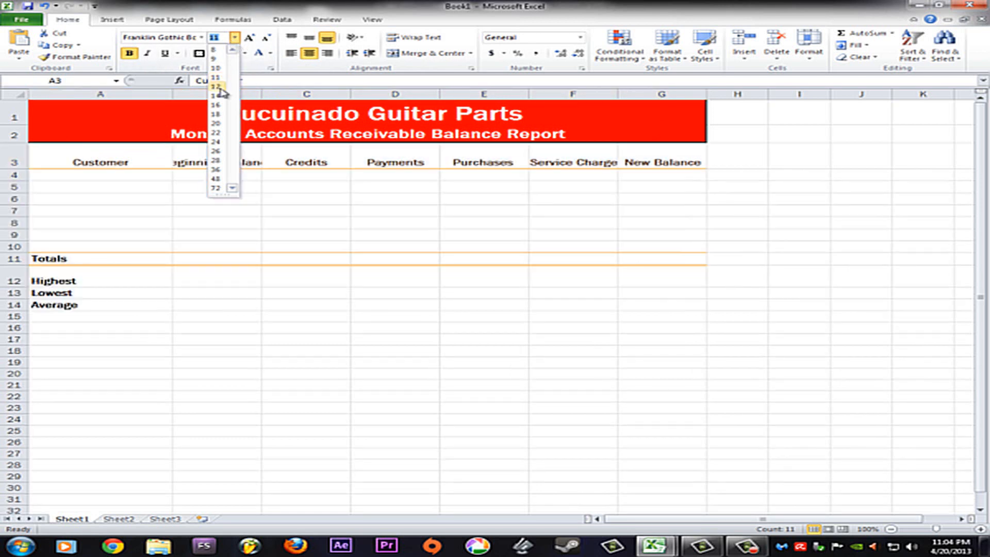
left_click(217, 87)
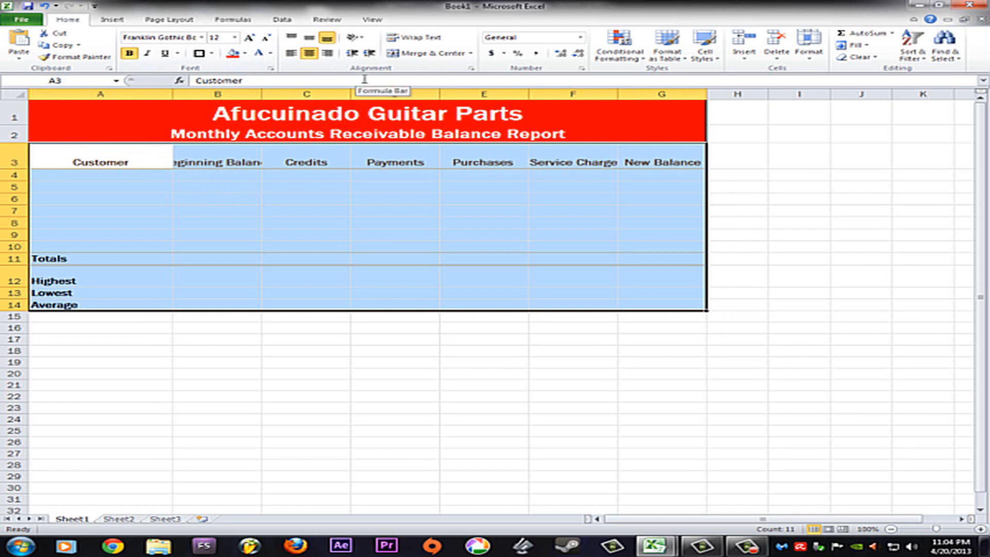
- Wrap the text of the Beginning Balance and Service Charge column titles in B3 and F3
left_click(230, 153)
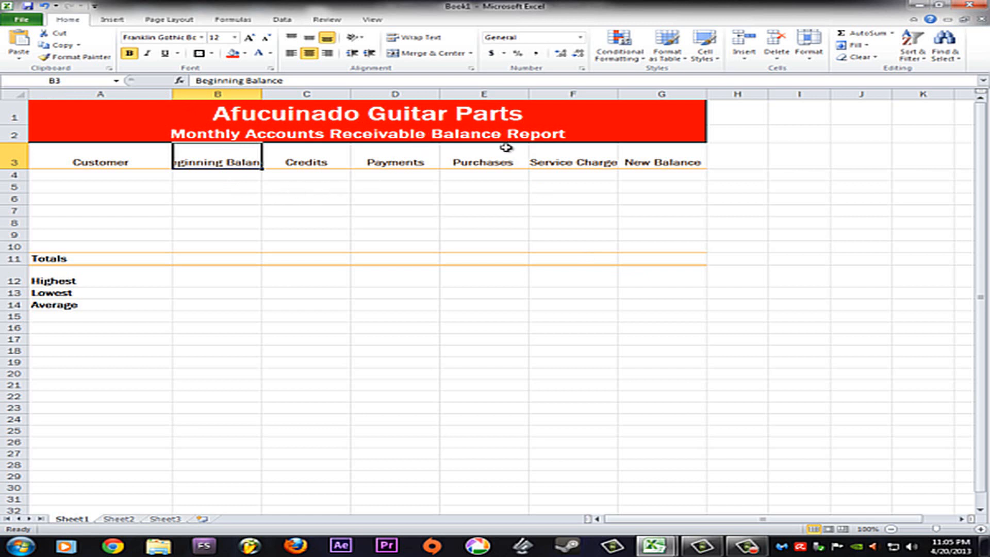
left_click(595, 158, "ctrl")
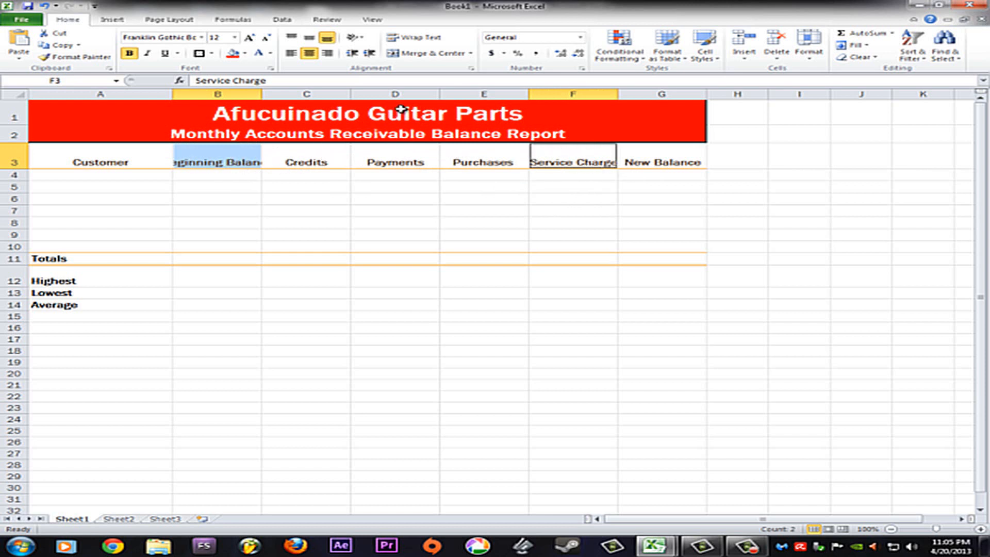
left_click(422, 43)
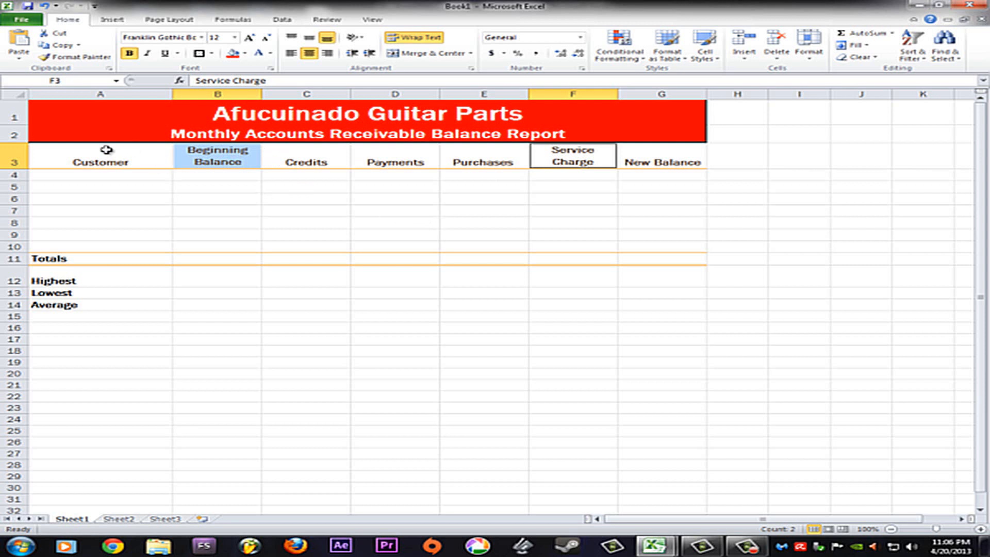
- Fill in the customer names in A4:A10 and their beginning balances, credits, payments and purchases in B4:E10
left_click(111, 173)
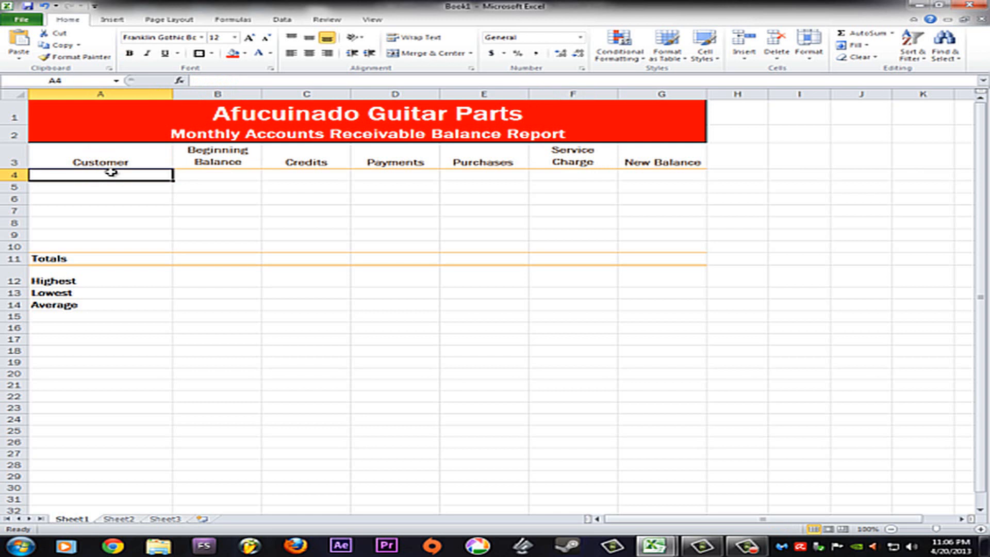
left_click_drag(111, 173, 101, 246)
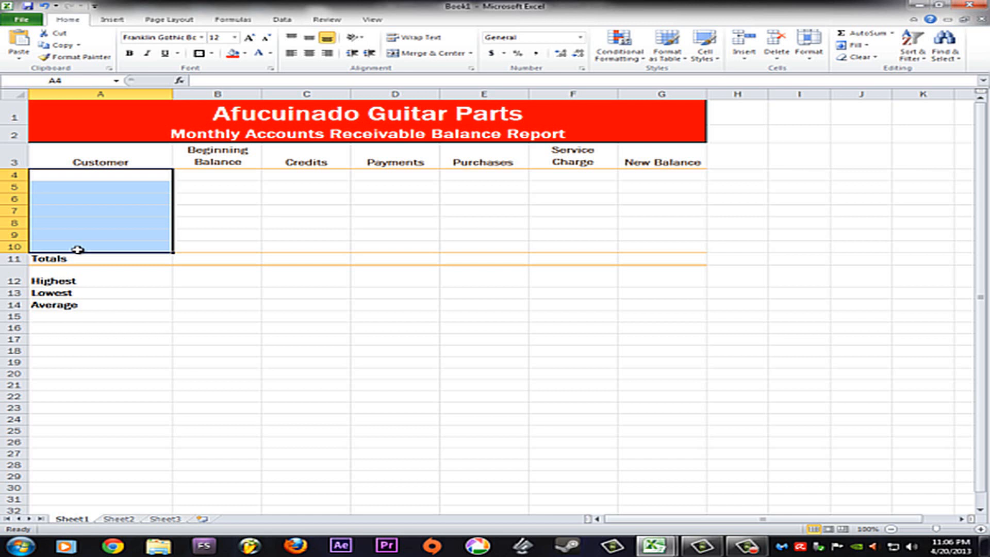
left_click(202, 174)
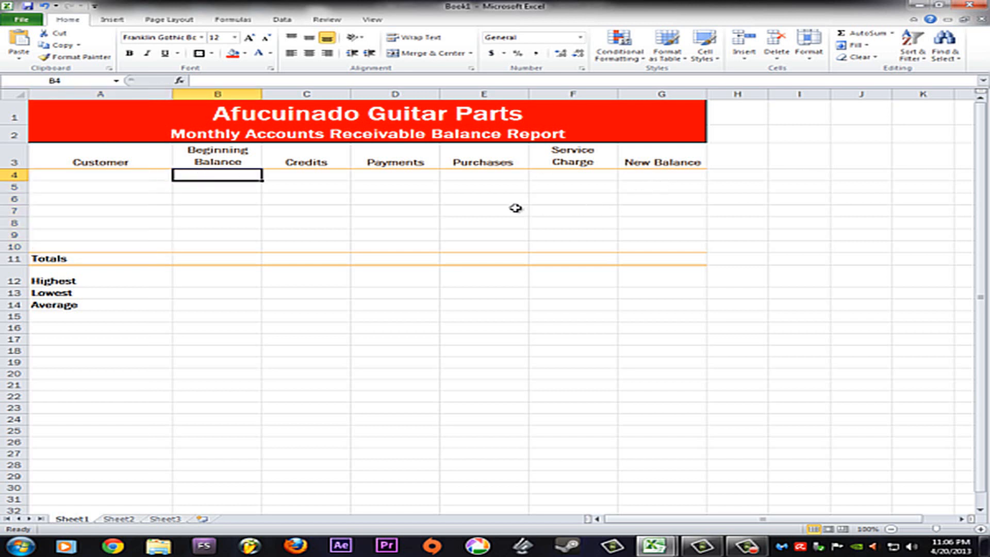
left_click(492, 247, "shift")
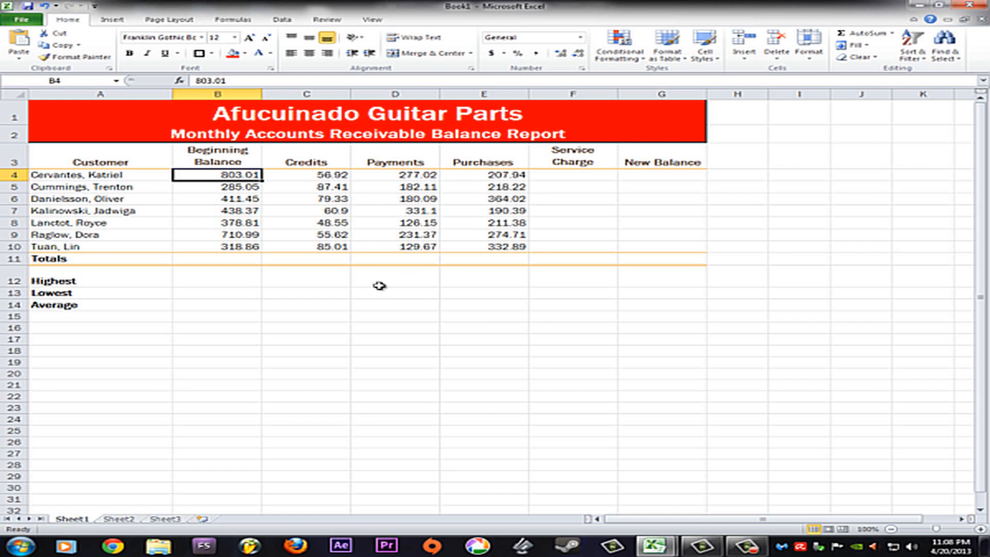
- Enter the service charge formula =3.25%*(B4-D4-C4) in F4
left_click(552, 175)
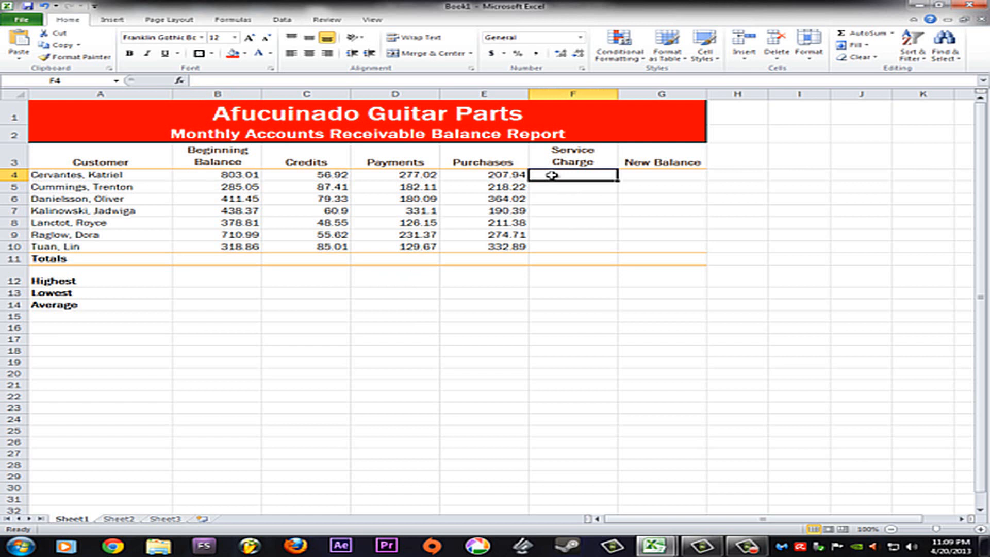
type("=")
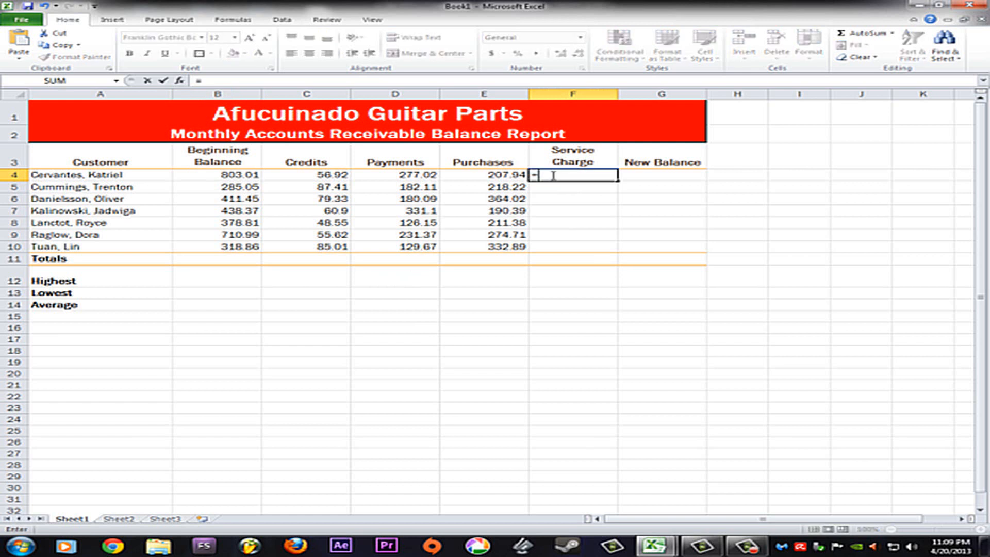
type("3.25")
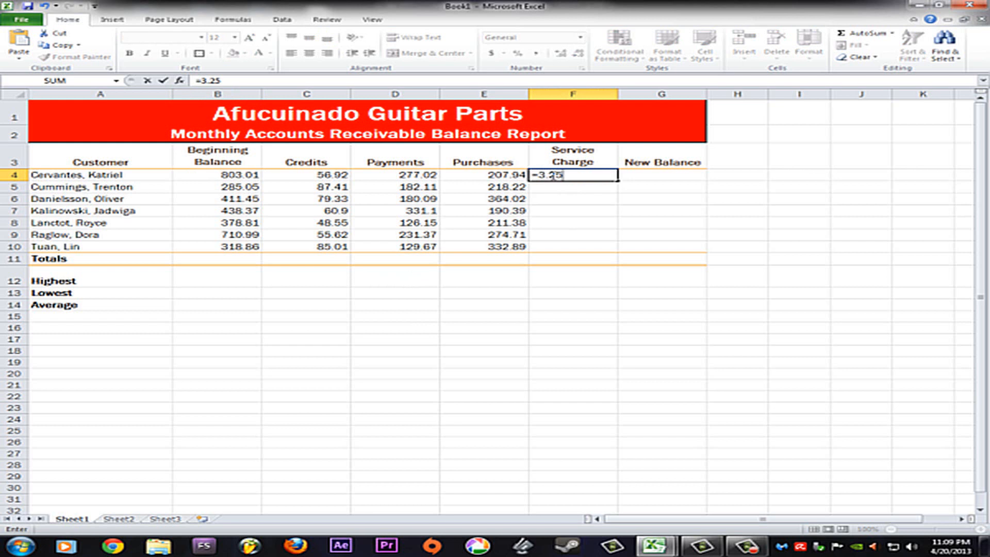
type("%*(")
left_click(220, 175)
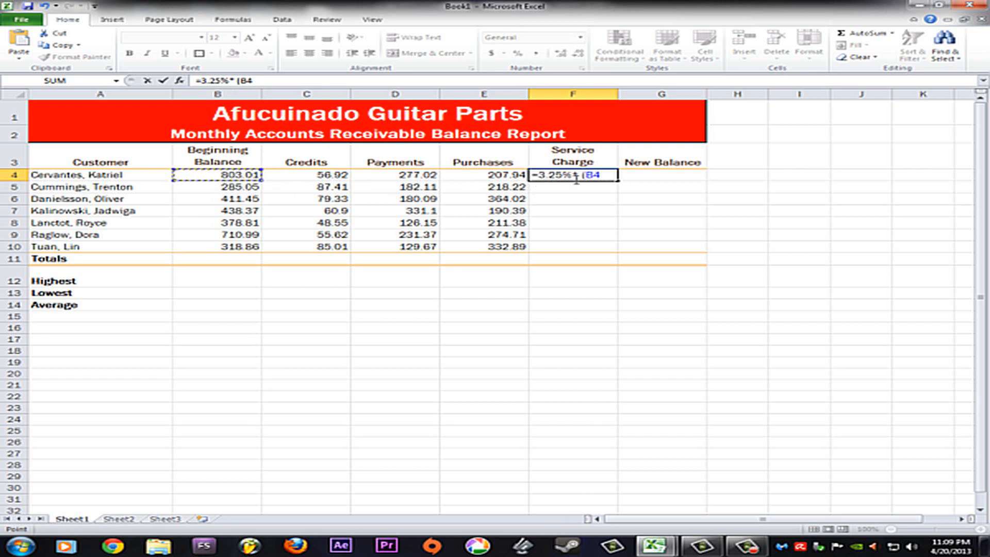
type("-")
left_click(409, 177)
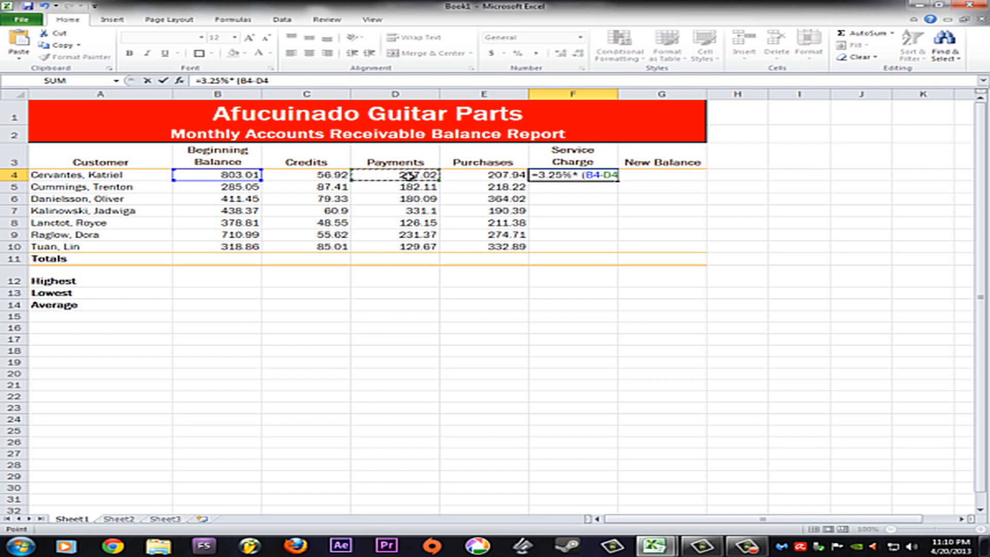
type("-")
left_click(323, 177)
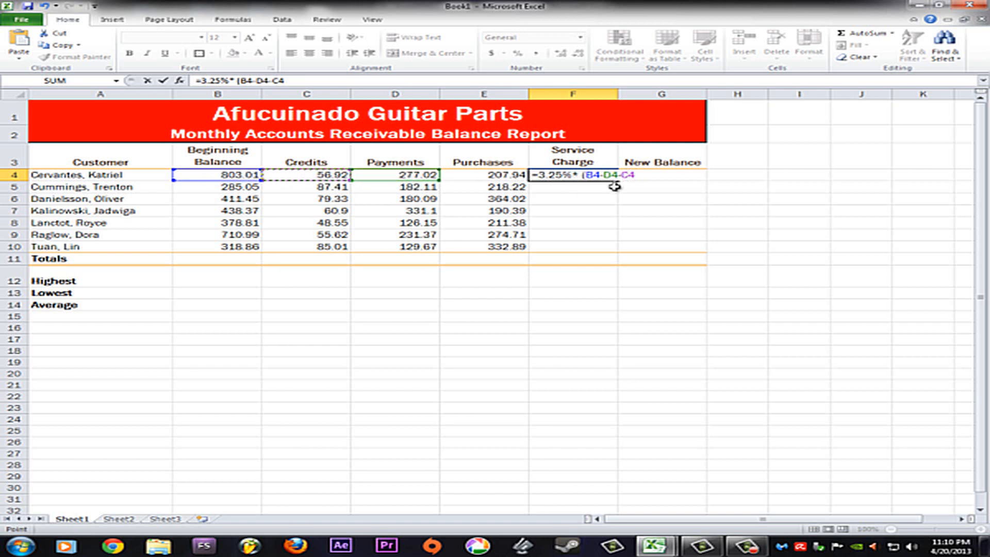
type(")")
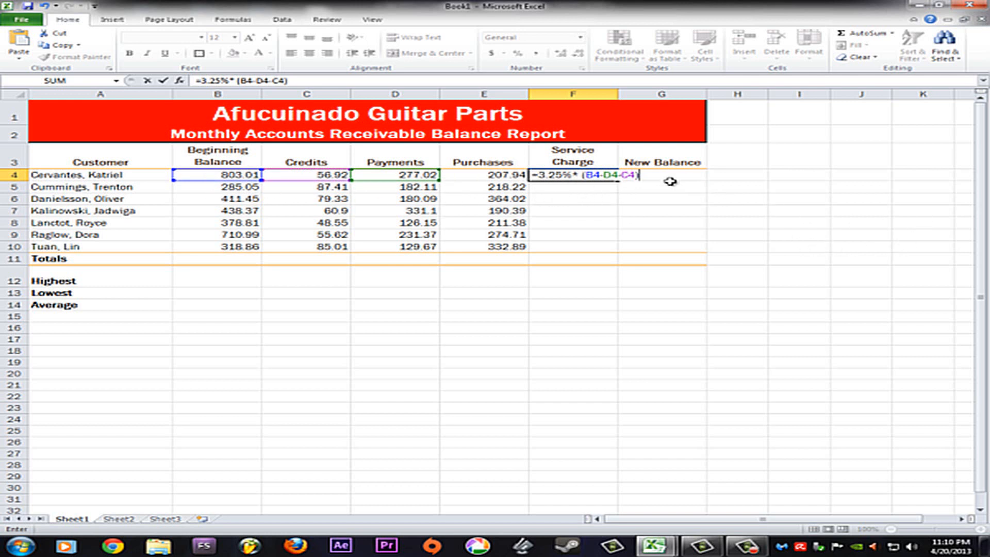
key("Return")
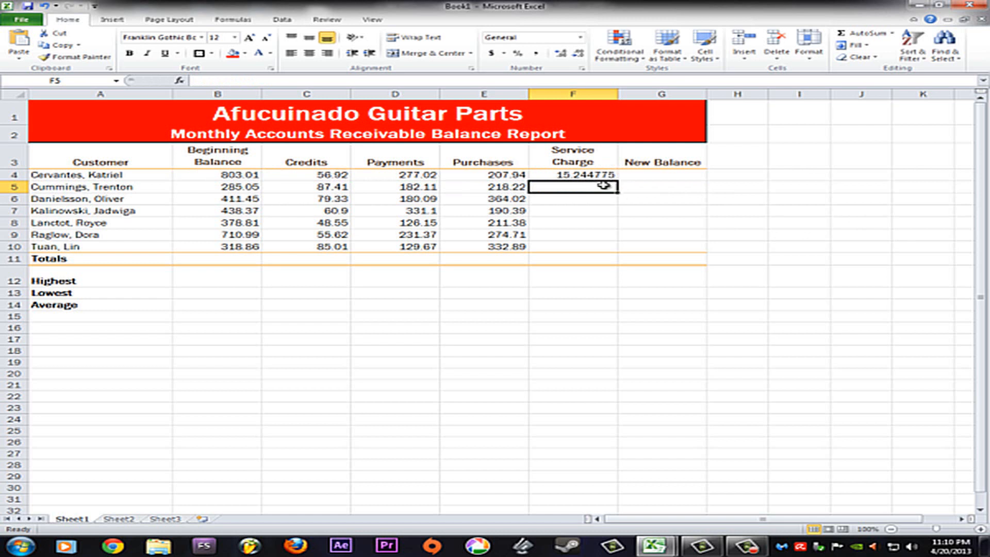
- Enter the service charge formula =3.25%*(B5-D5-C5) in F5
type("=3.")
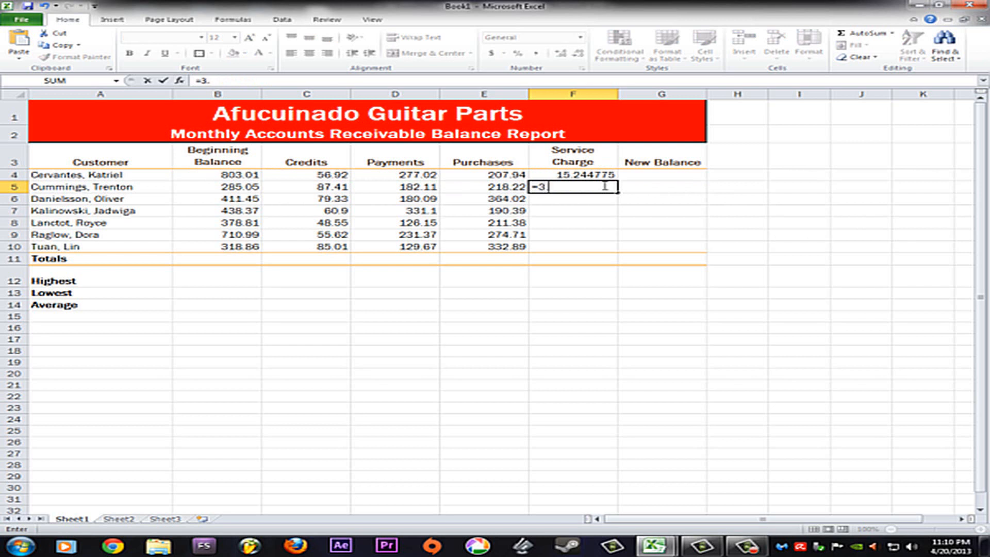
type("25%* (")
left_click(245, 187)
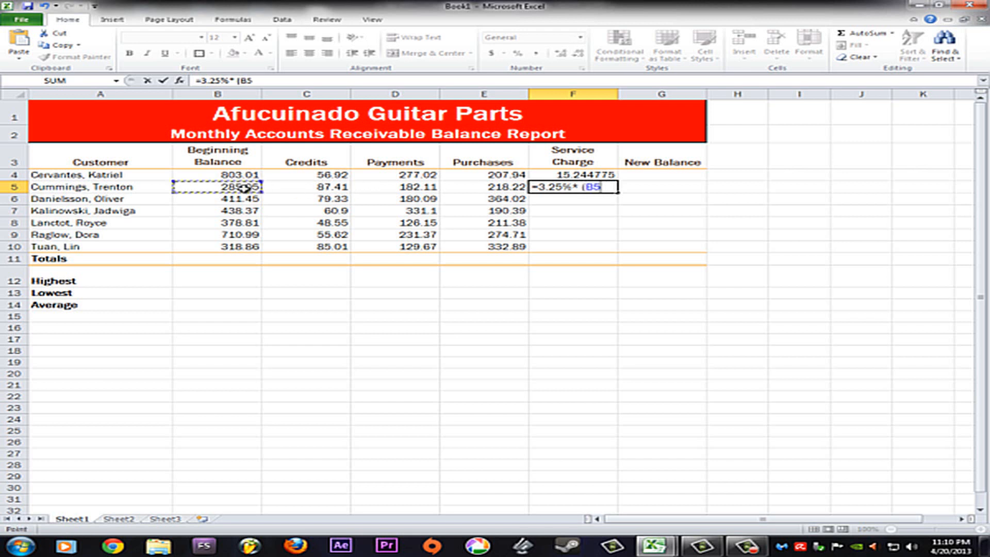
type("-")
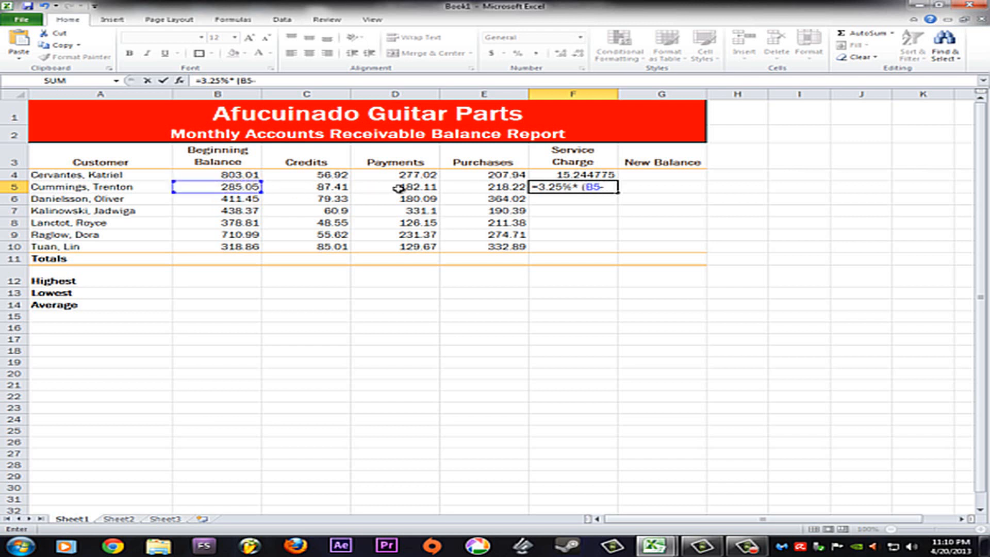
left_click(396, 187)
type("-")
left_click(329, 188)
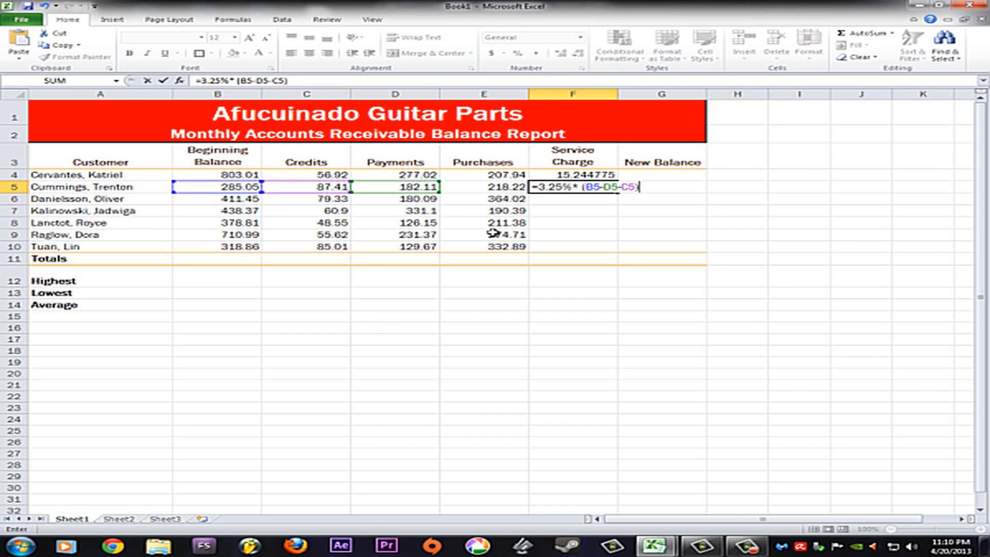
key("Return")
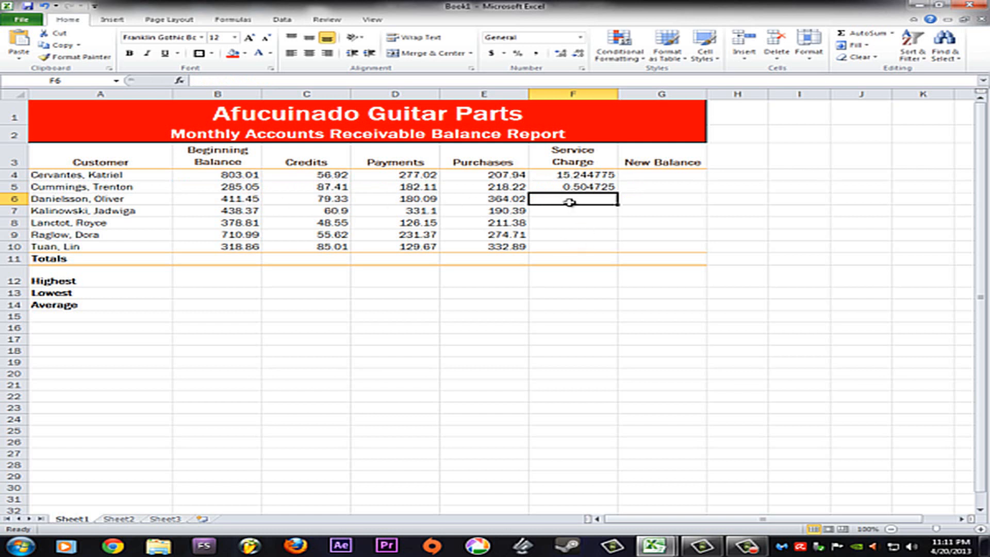
- Enter the service charge formula =3.25%*(B6-D6-C6) in F6
type("=")
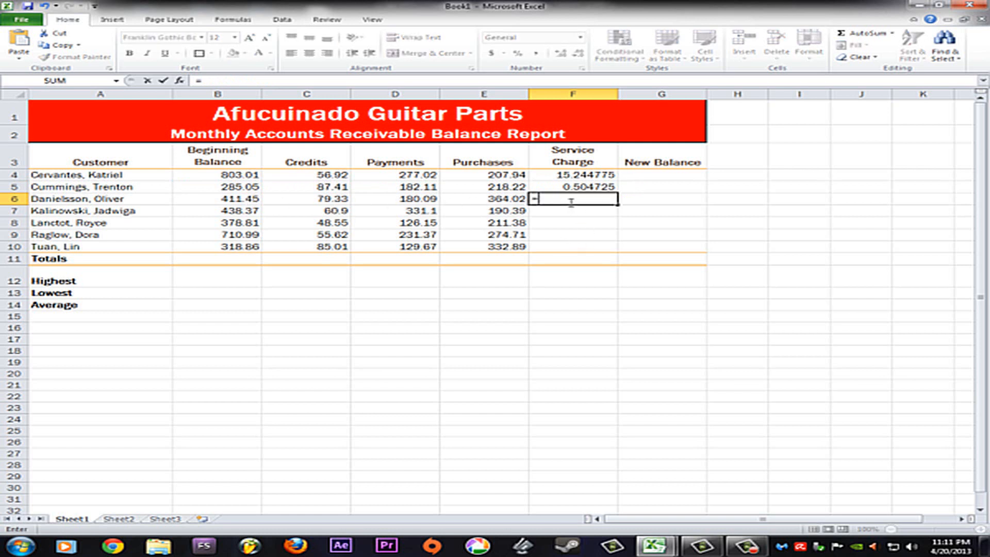
type("3.25")
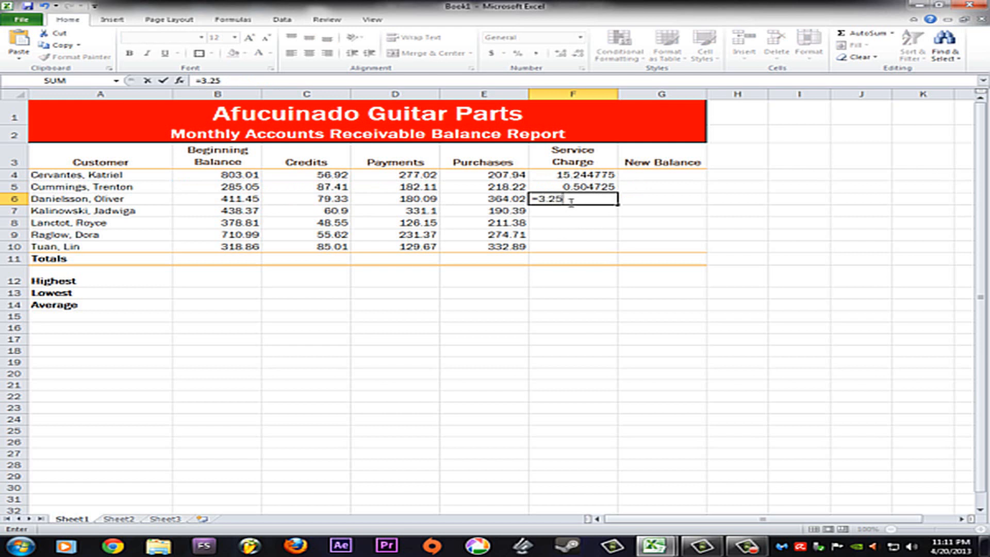
type("%*(")
left_click(238, 199)
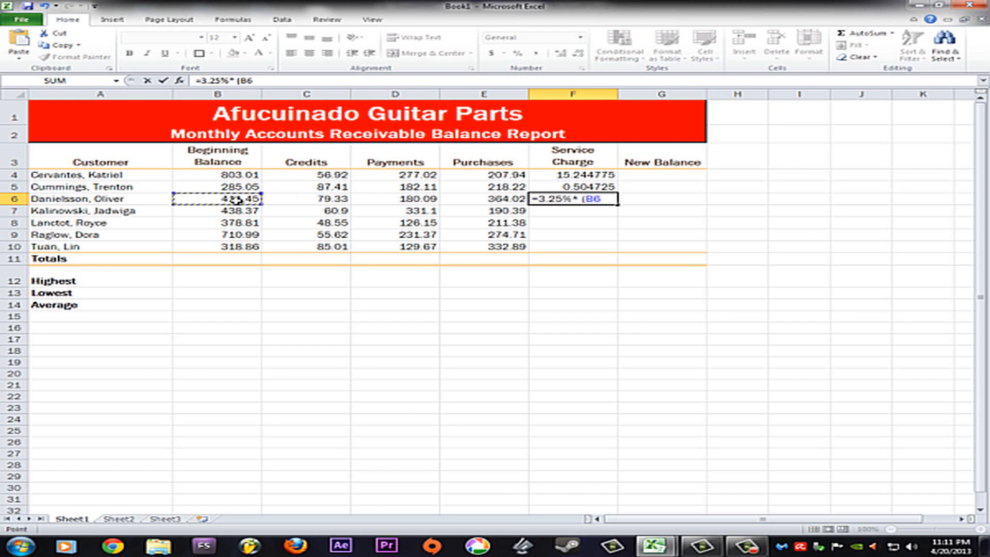
type("-")
left_click(399, 199)
type("-")
left_click(316, 199)
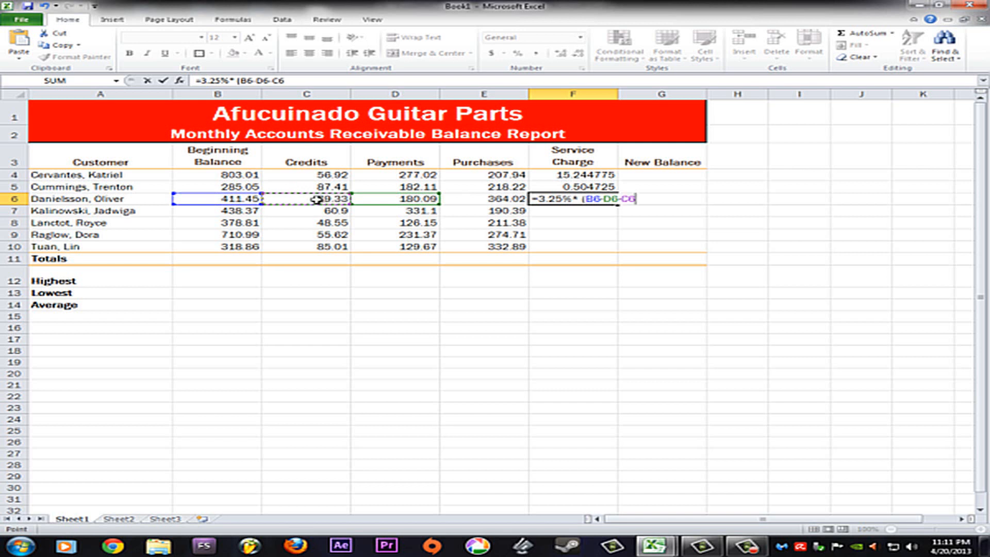
type(")")
key("Return")
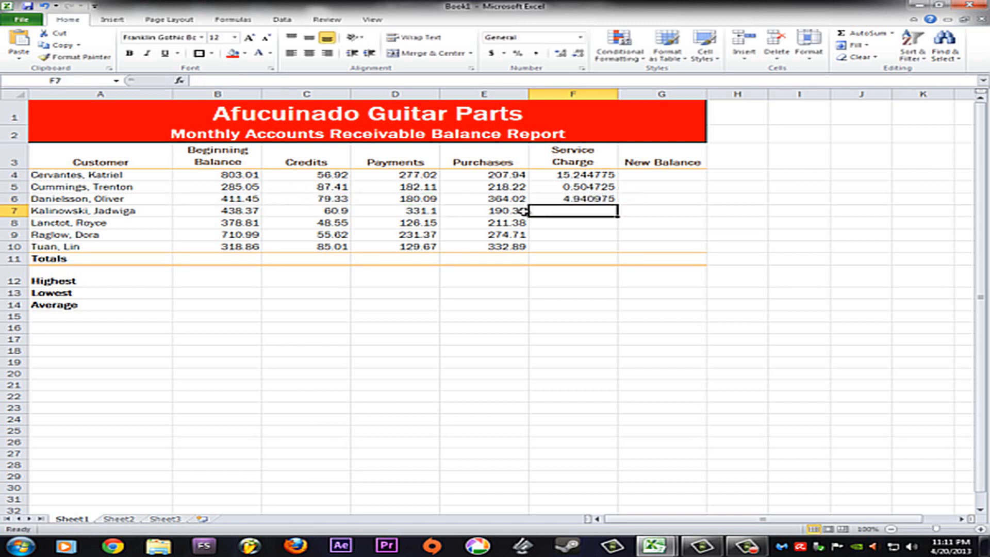
- Enter the service charge formula =3.25%*(B7-D7-C7) in F7
type("=")
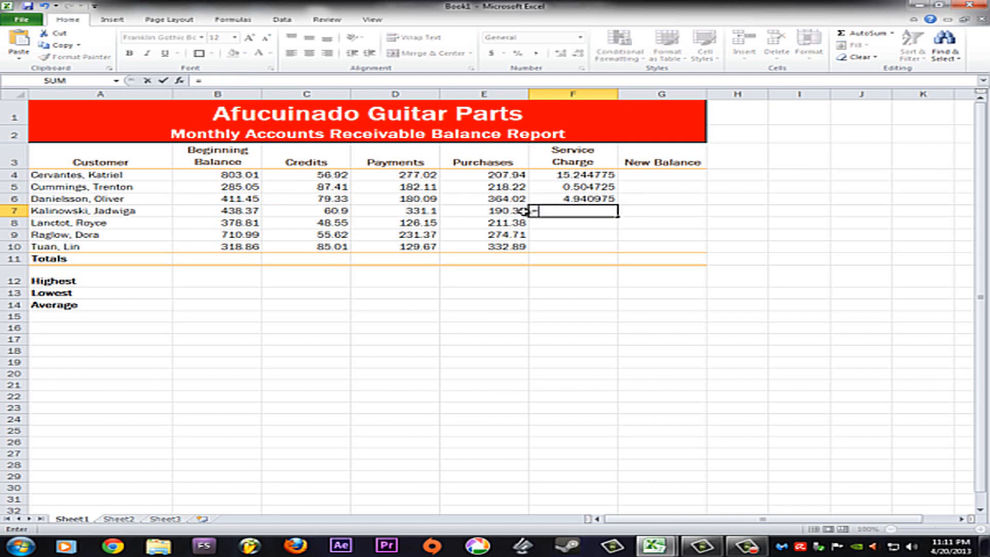
type("3.25")
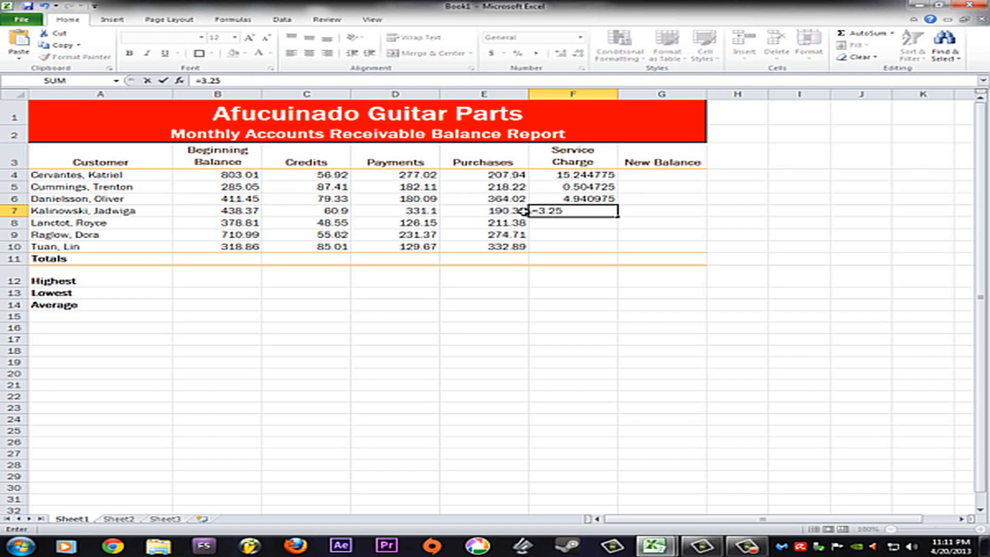
type("%* (")
left_click(244, 211)
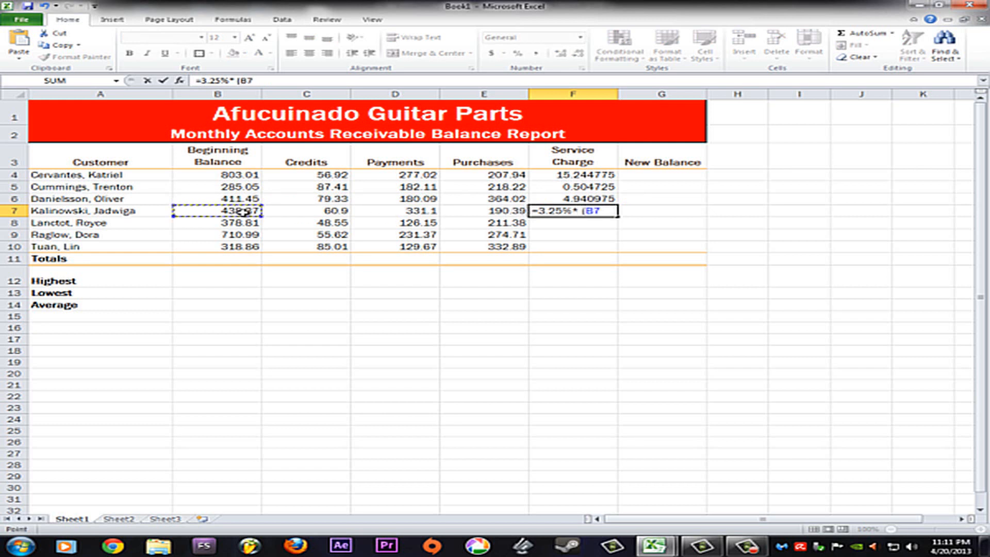
type("-")
left_click(397, 212)
type("-")
left_click(315, 211)
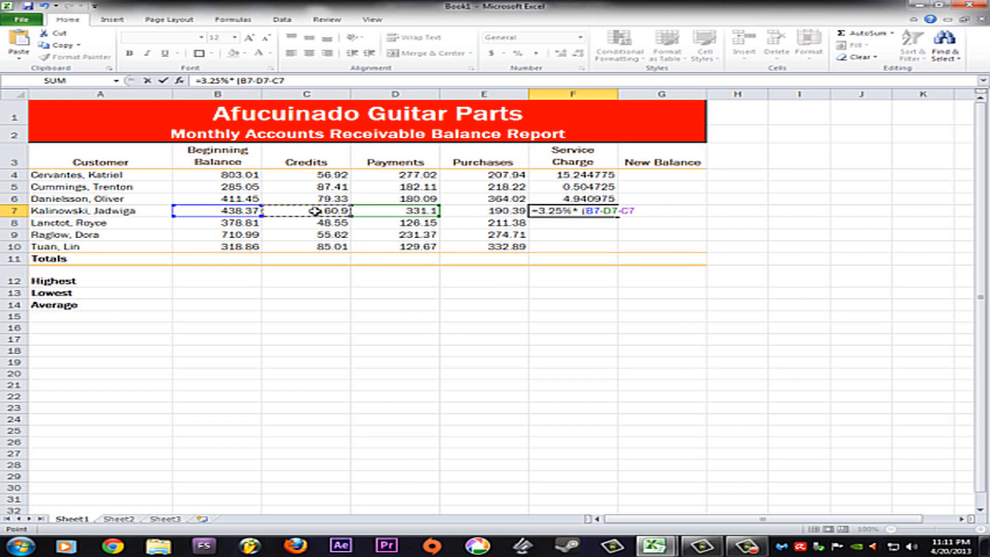
type(")")
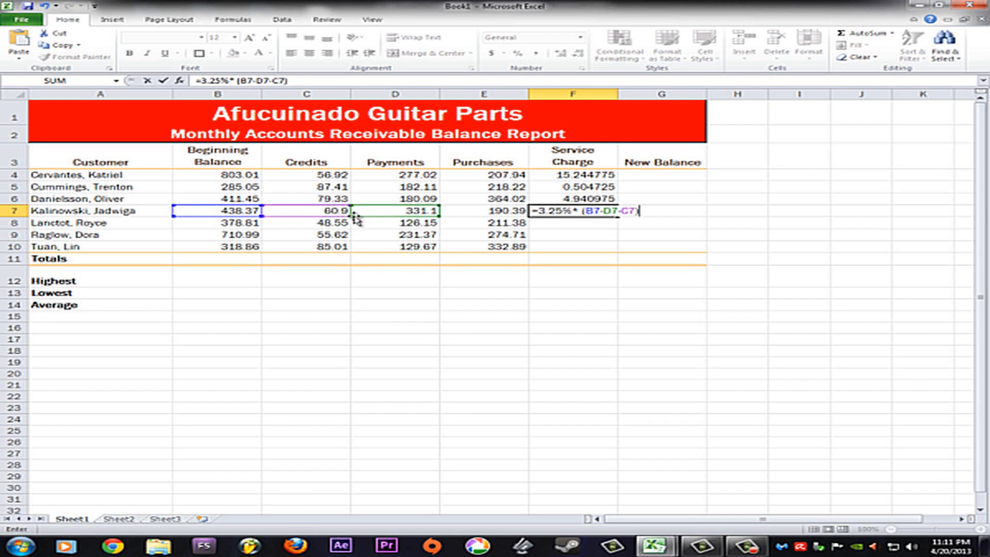
key("Return")
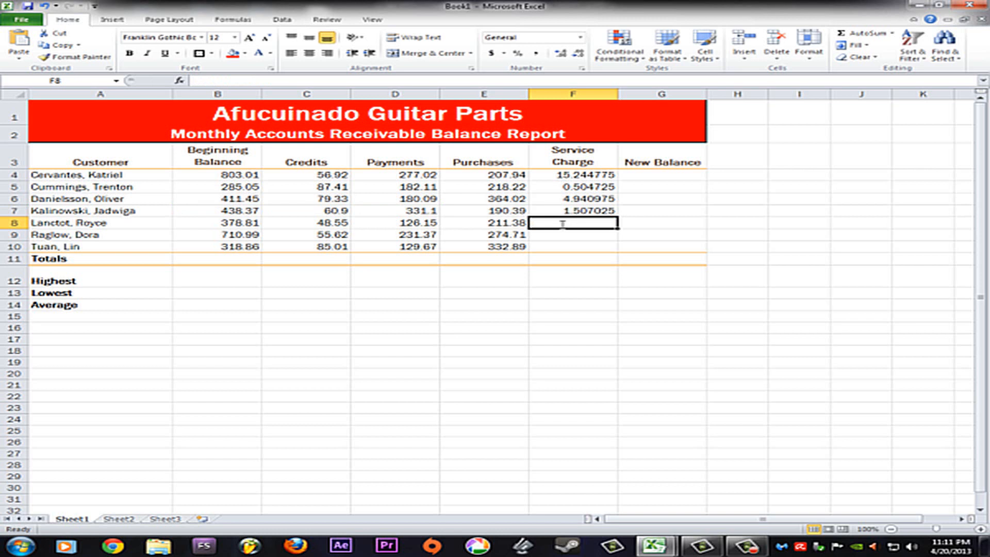
- Enter the service charge formula =3.25%*(B8-D8-C8) in F8
type("=3.25")
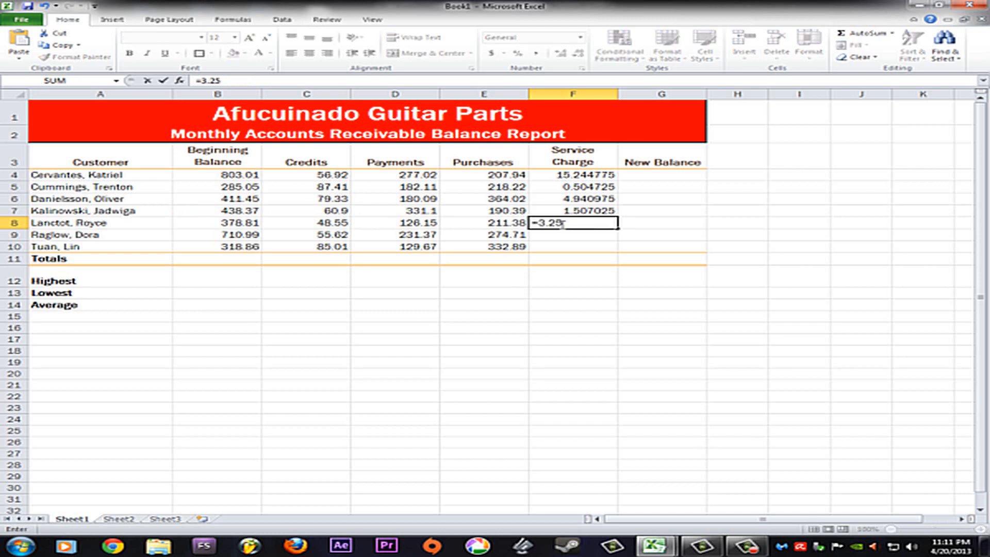
type("%* (")
left_click(249, 223)
type("-")
left_click(374, 225)
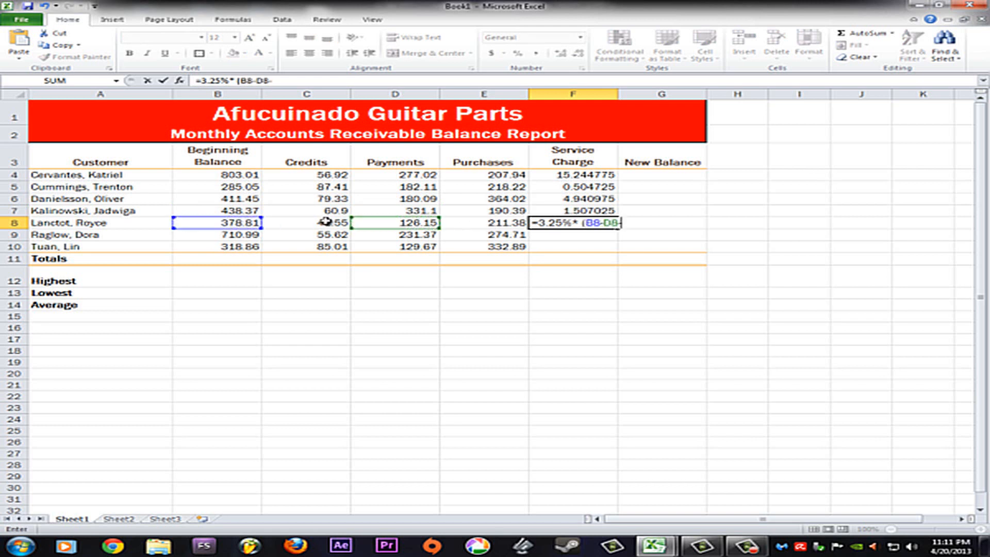
type("-")
left_click(323, 222)
type(")")
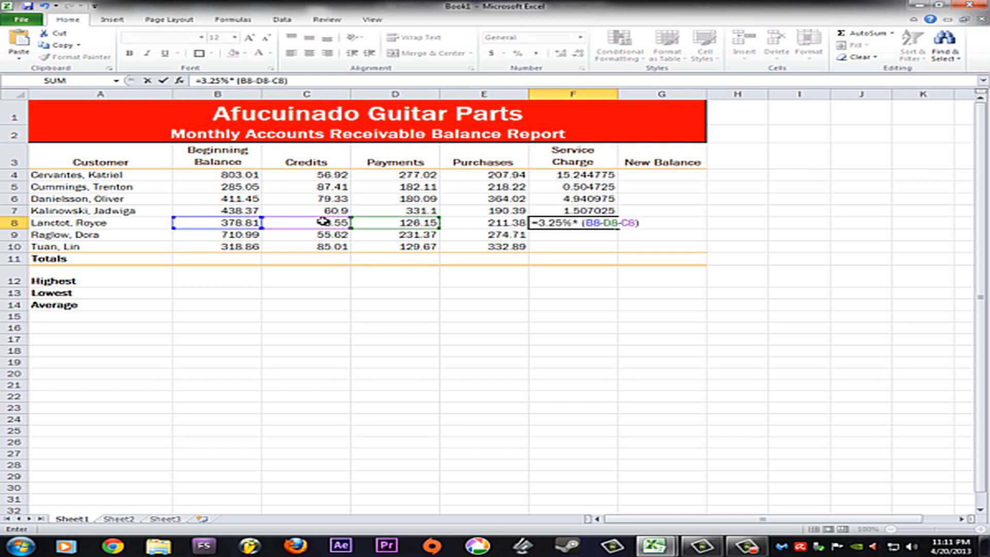
key("Return")
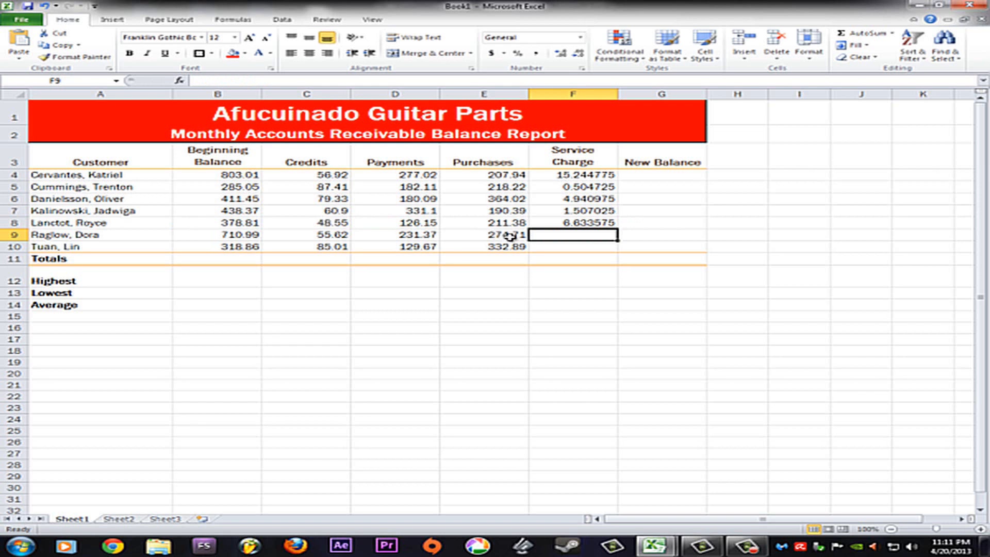
- Enter the service charge formula =3.25%*(B9-D9-C9) in F9
type("=")
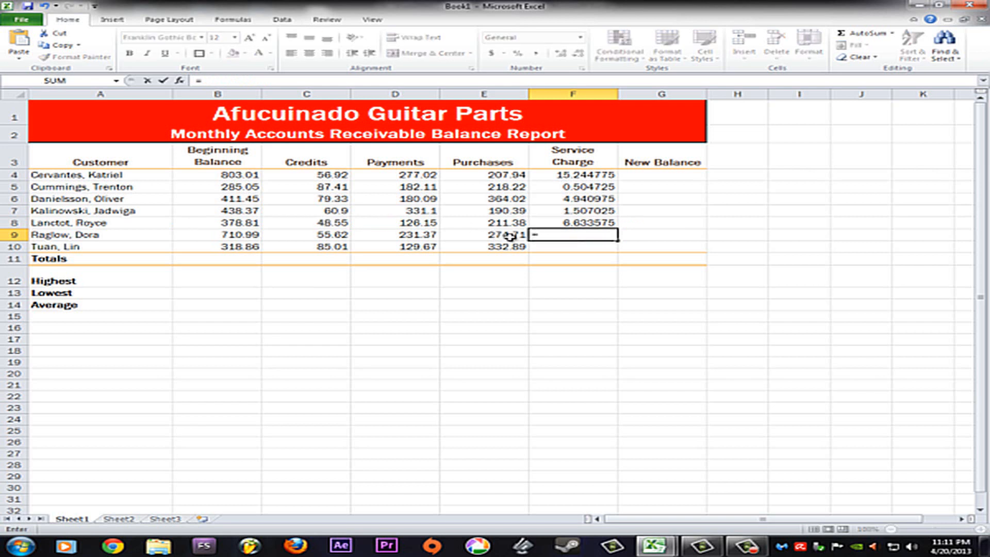
type("3.25")
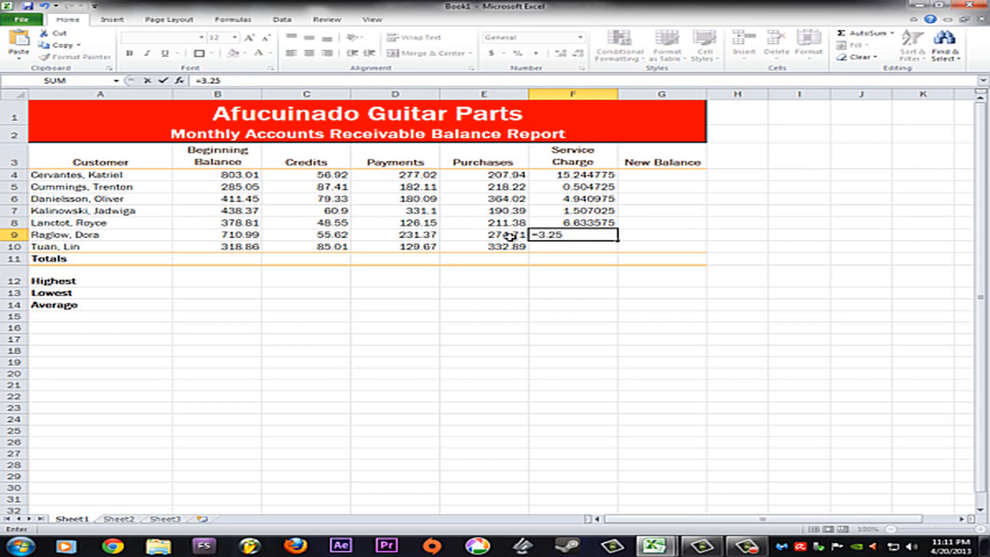
type("%*(")
left_click(235, 237)
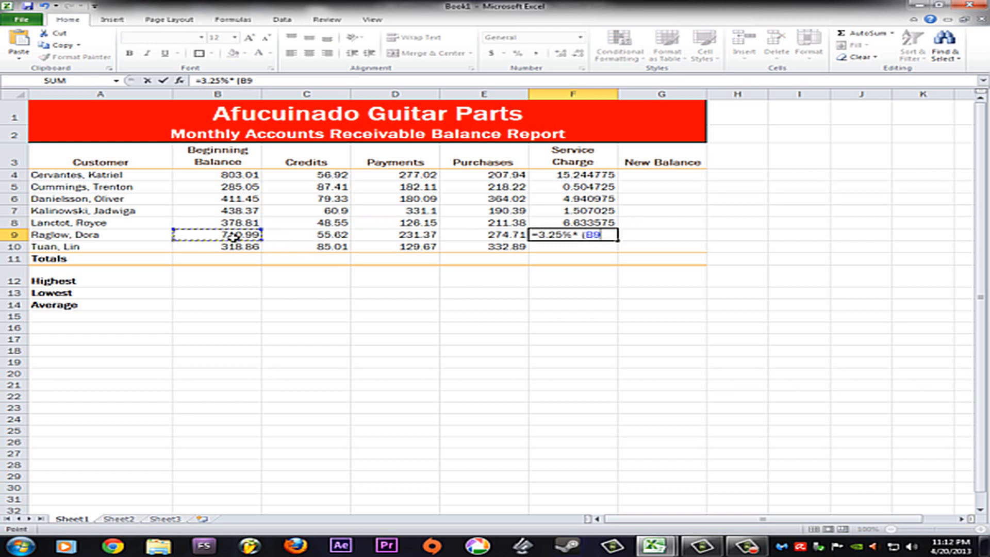
type("-")
left_click(393, 236)
type("-")
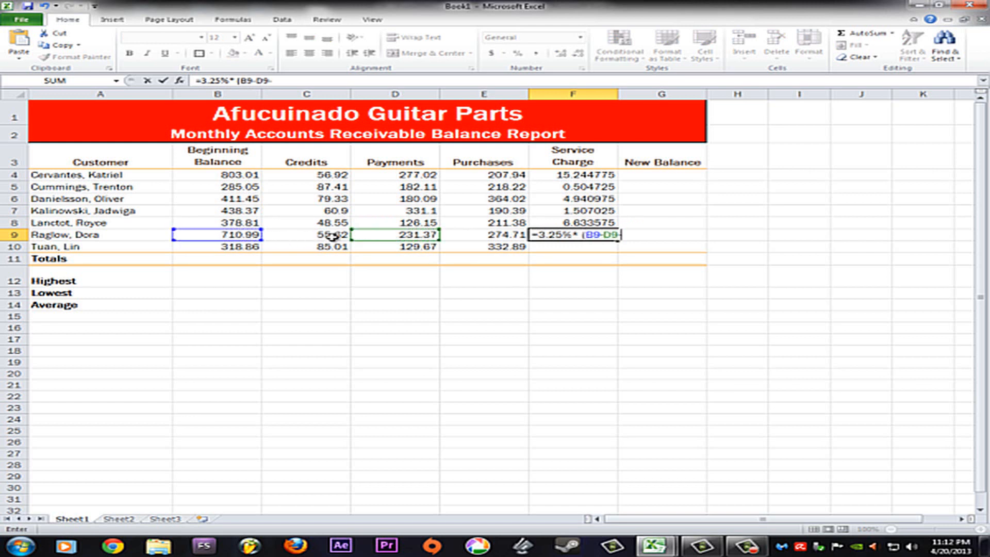
left_click(333, 236)
type(")")
key("Return")
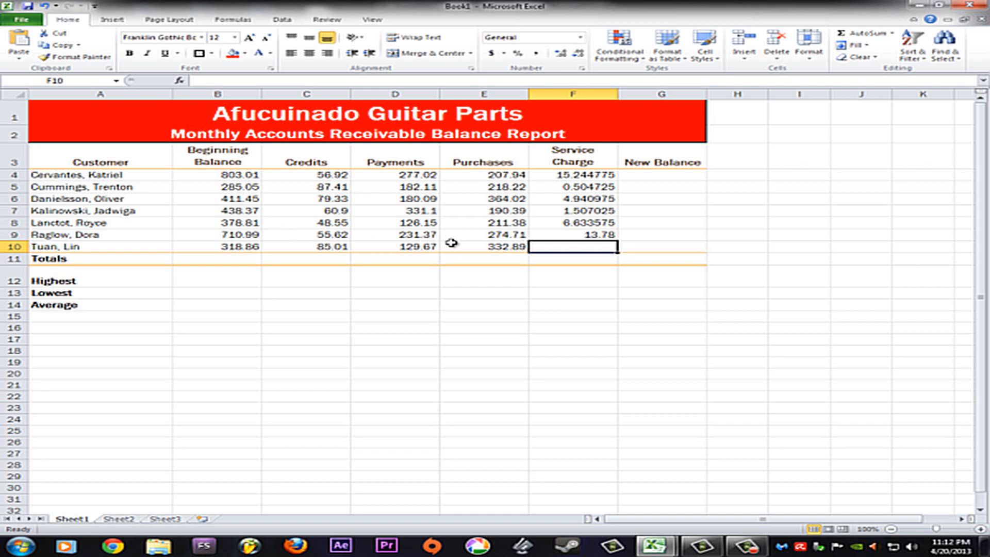
- Enter the service charge formula =3.25%*(B10-D10-C10) in F10
type("=3.25")
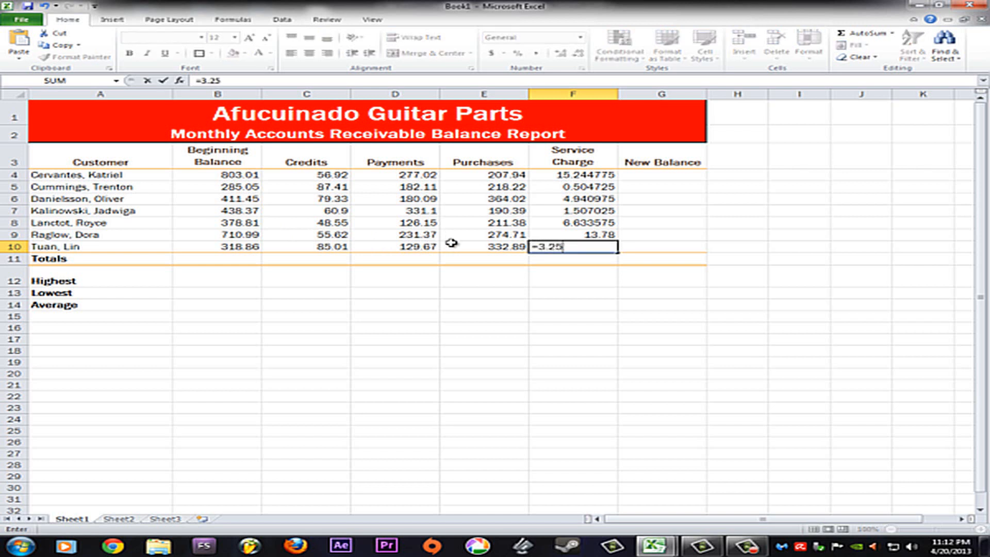
type("*")
key("BackSpace")
type("%*(")
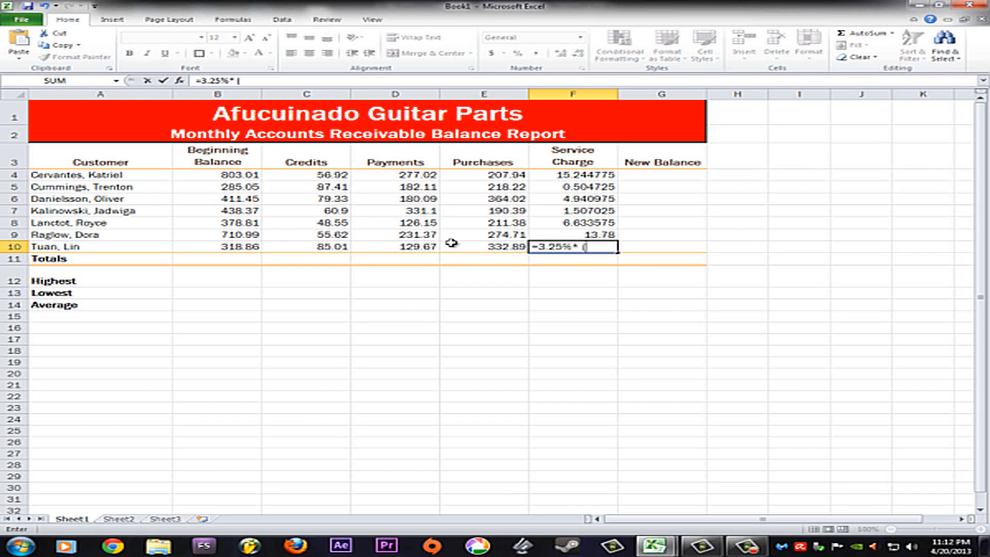
left_click(249, 248)
type("-")
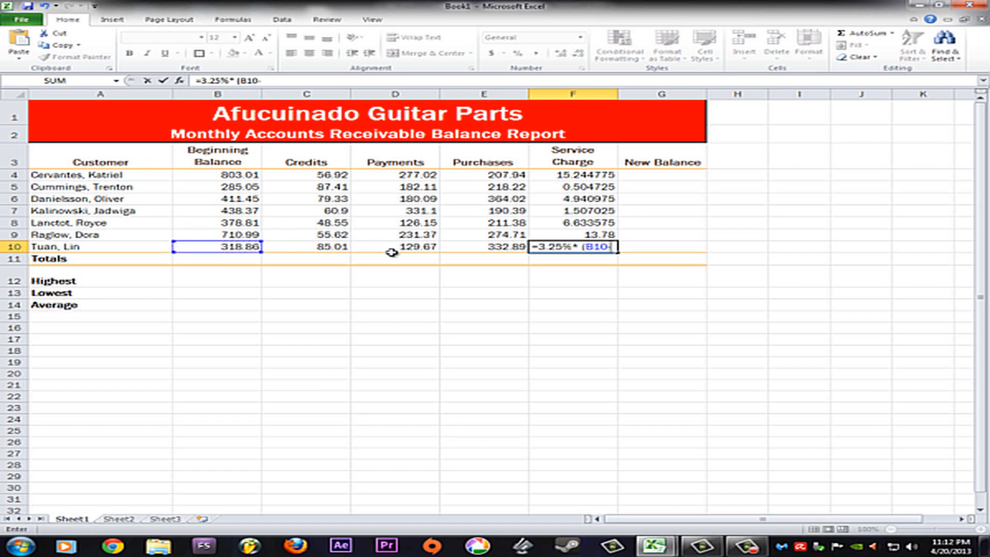
left_click(392, 250)
type("-")
left_click(326, 248)
type(")")
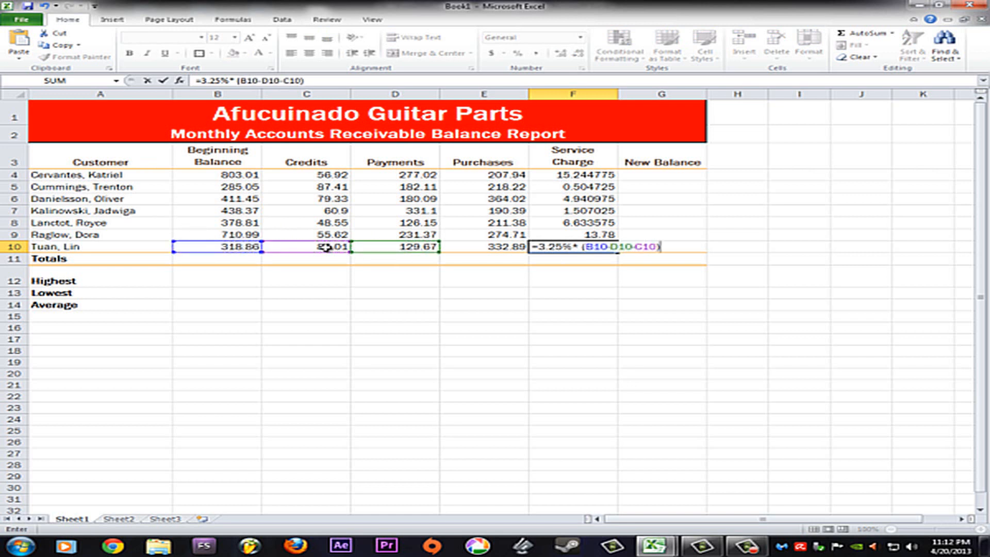
key("Return")
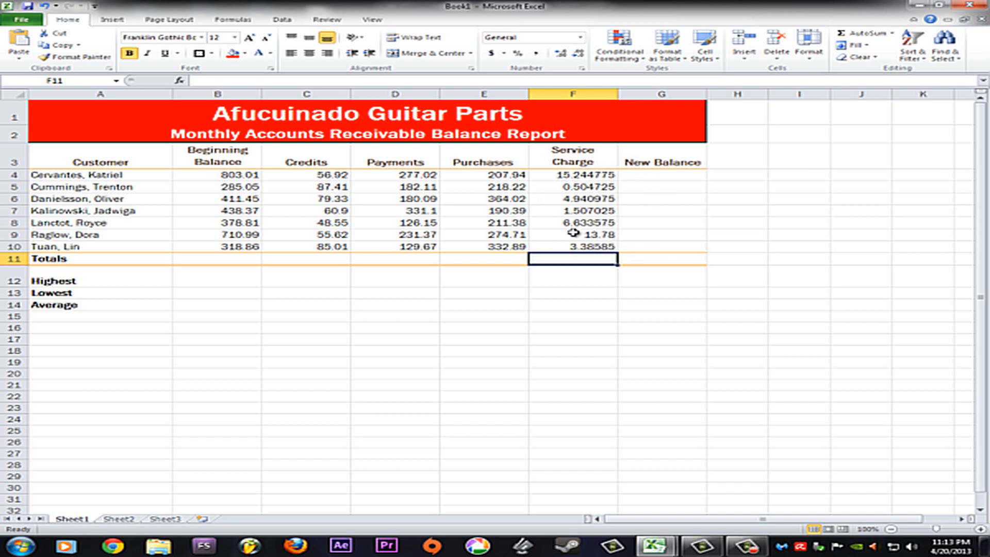
- Enter the new balance formula =B4+E4-C4-D4+F4 in G4
left_click(662, 176)
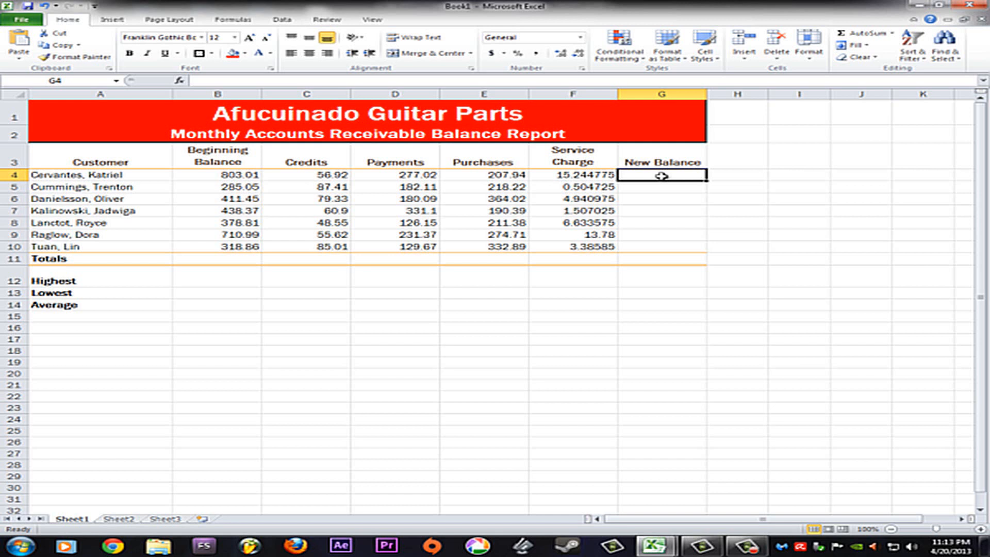
type("=")
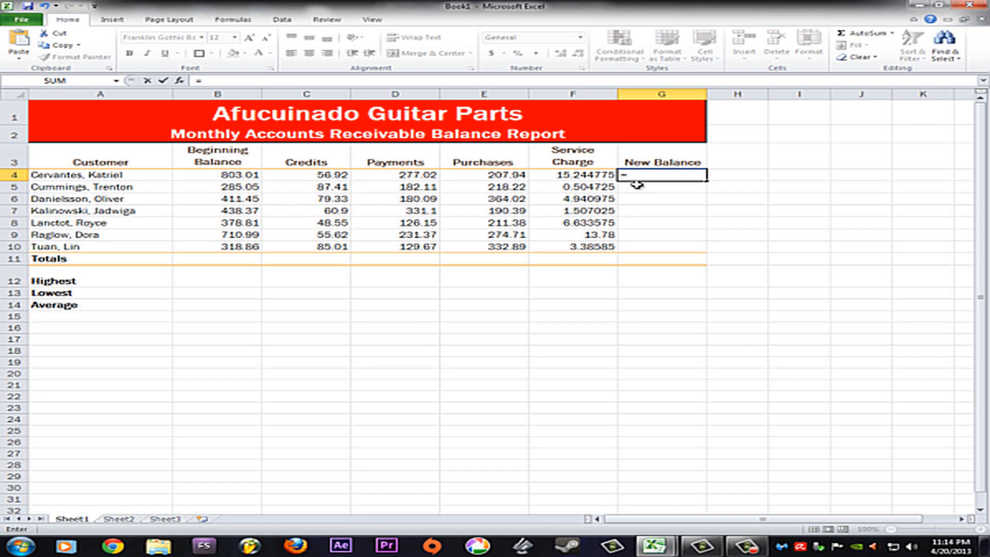
left_click(225, 176)
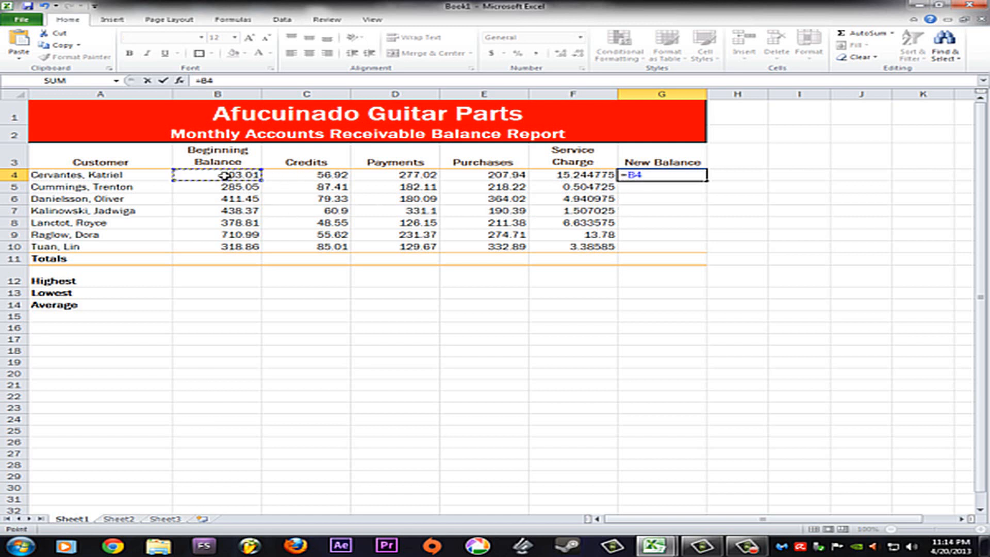
type("+")
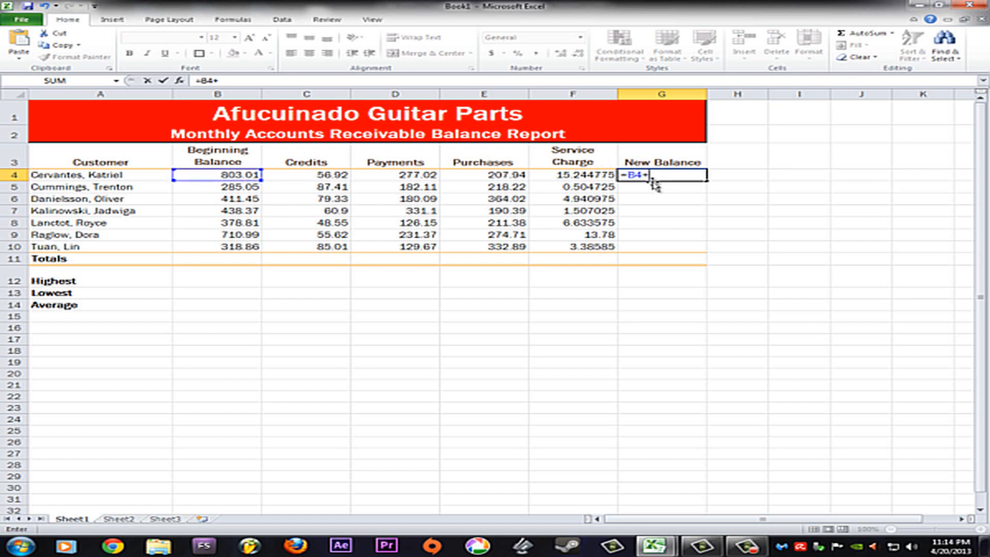
left_click(472, 175)
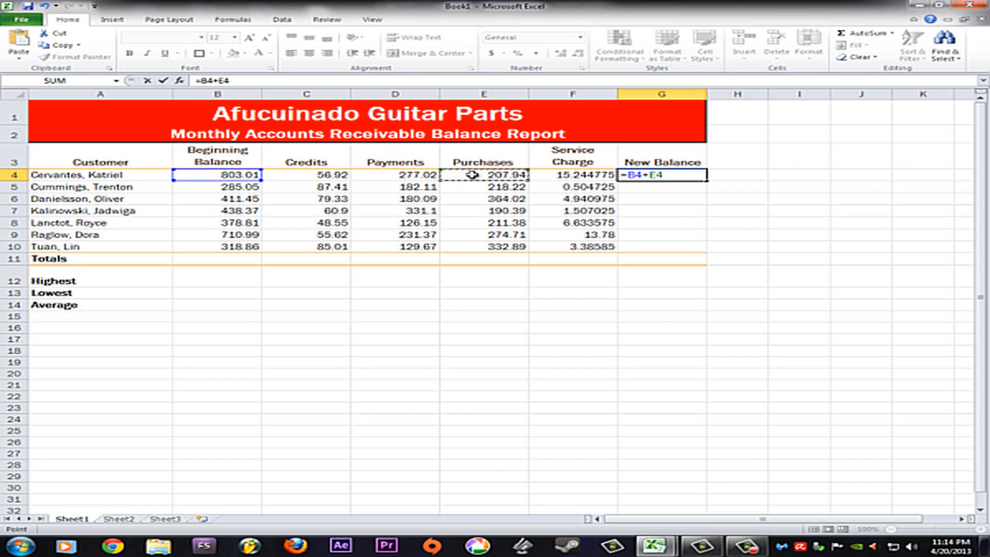
type("-")
left_click(324, 175)
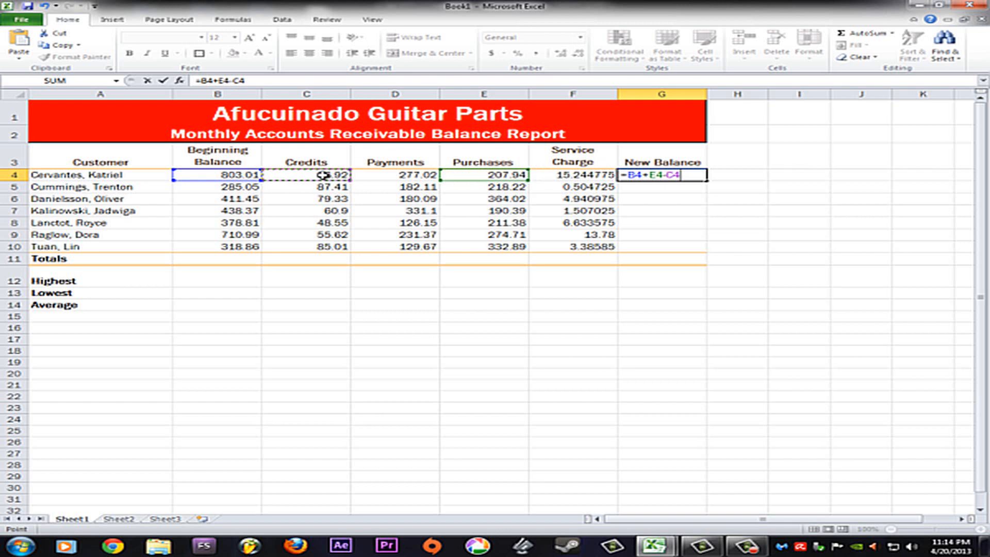
type("-")
left_click(384, 177)
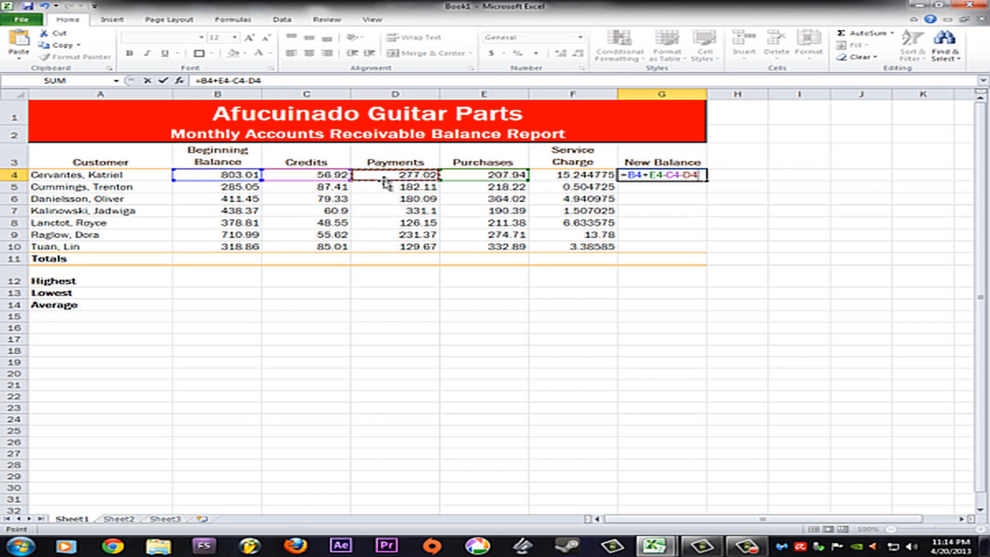
type("+")
left_click(566, 175)
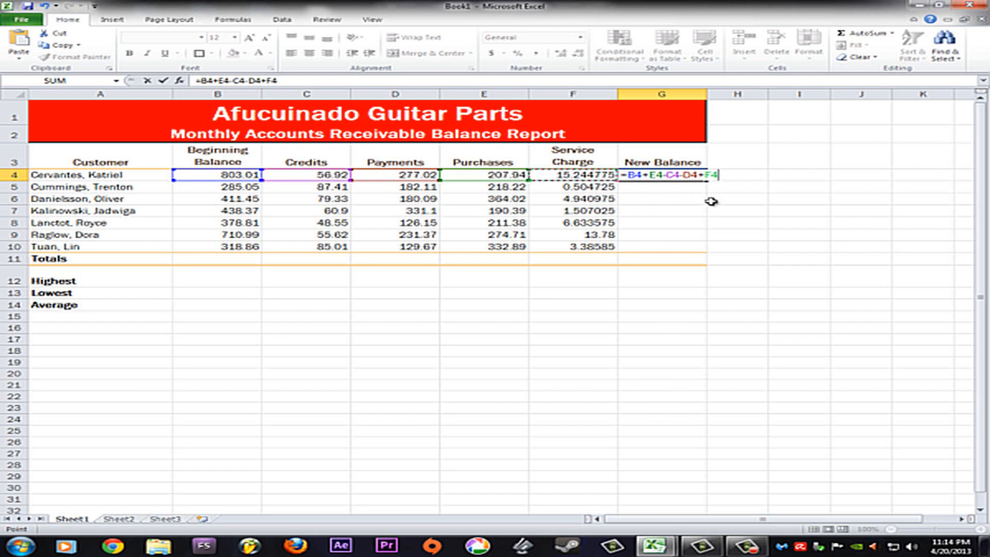
key("Return")
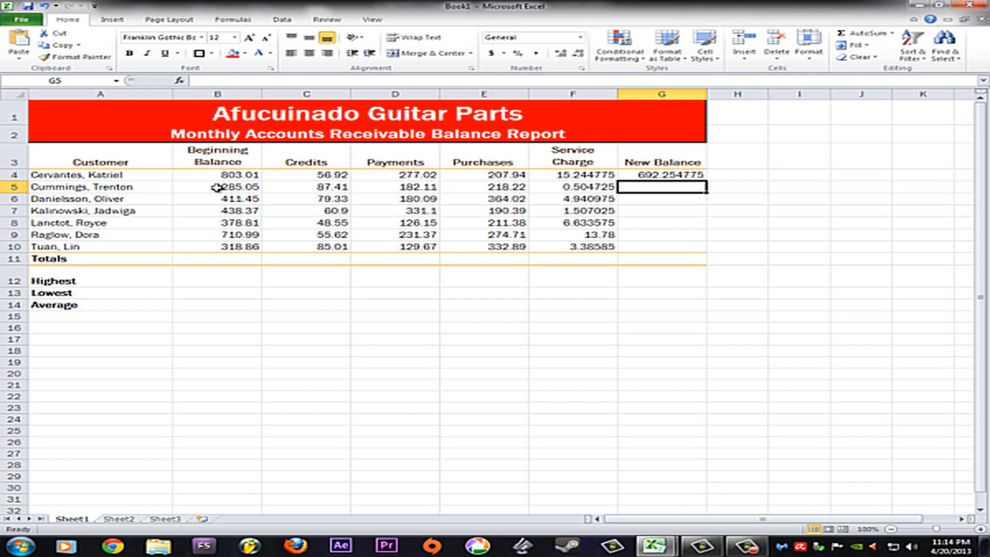
- Enter the new balance formula =B5+E5-C5-D5+F5 in G5
type("=")
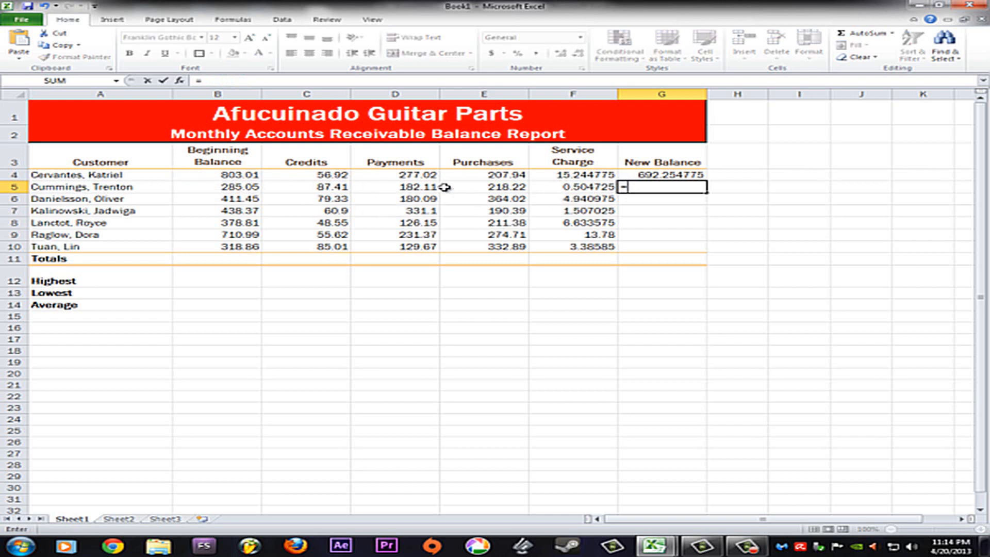
left_click(243, 189)
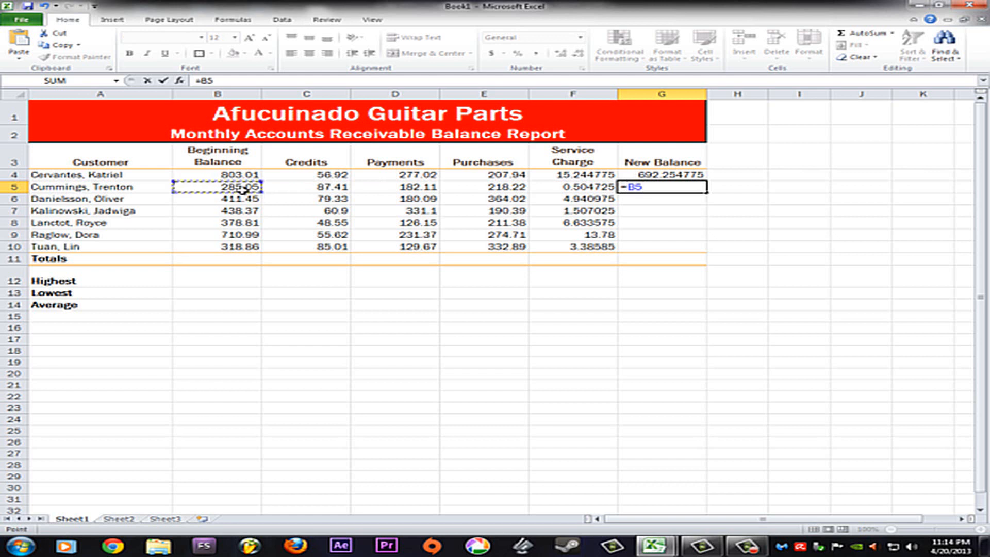
type("+")
left_click(489, 190)
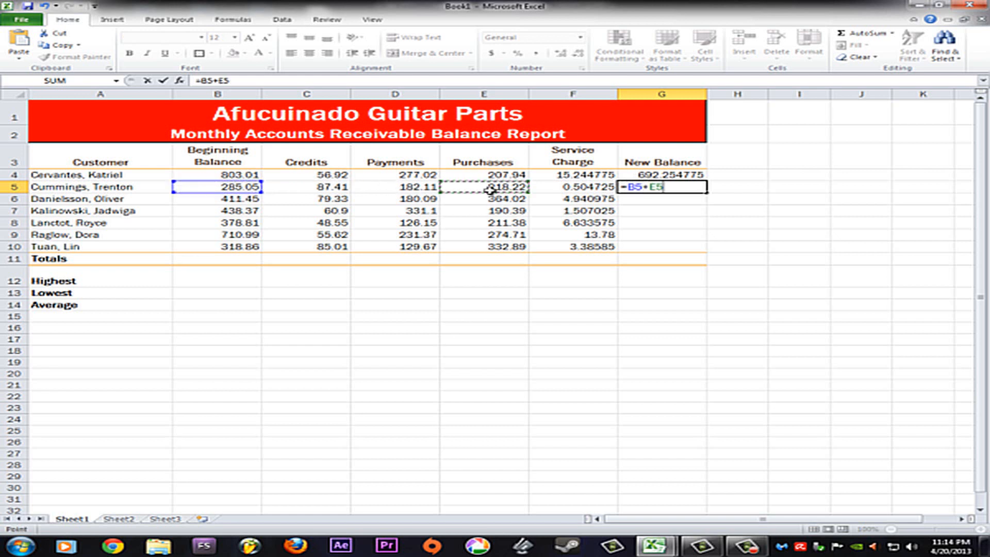
type("-")
left_click(323, 188)
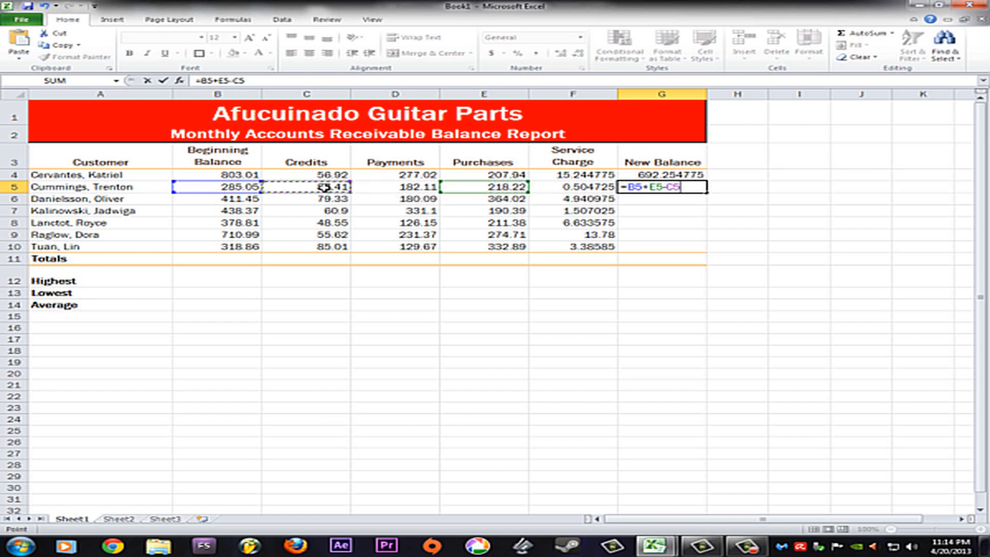
type("-")
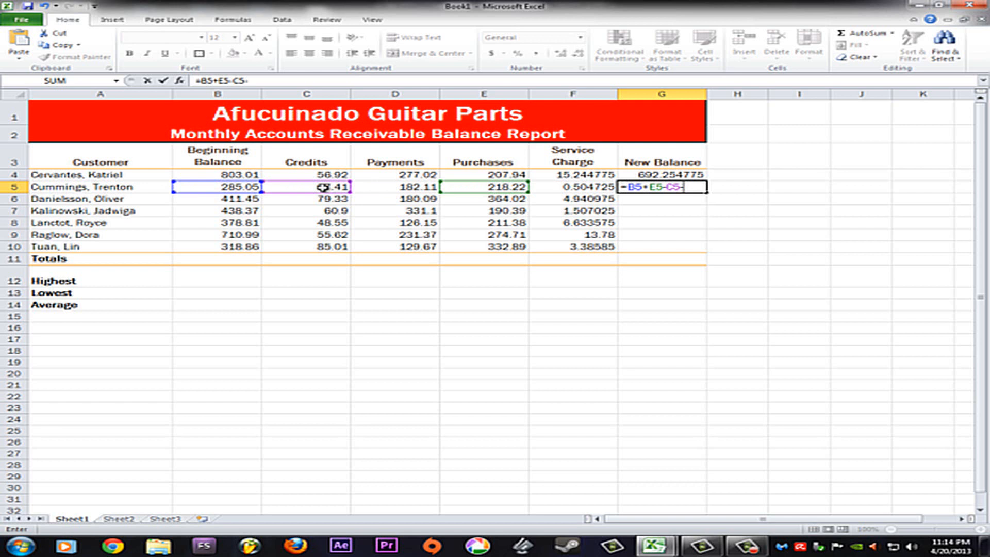
left_click(406, 189)
type("+")
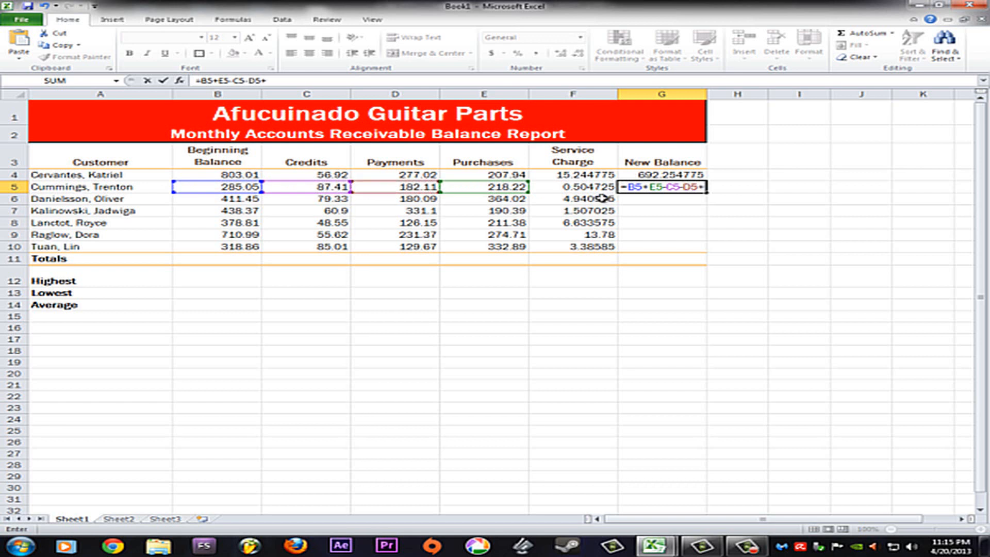
left_click(576, 188)
key("Return")
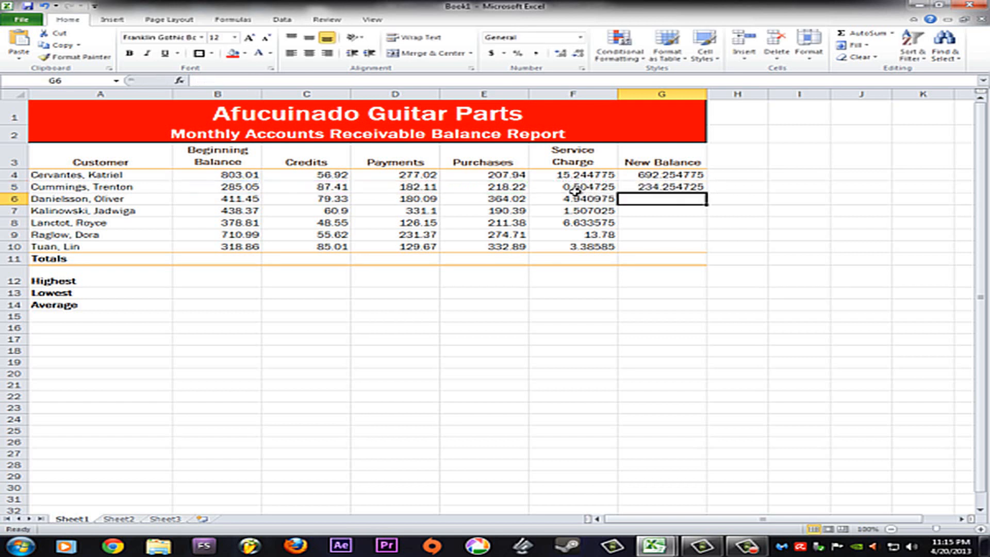
- Enter the new balance formula =B6+E6-C6-D6+F6 in G6
type("=")
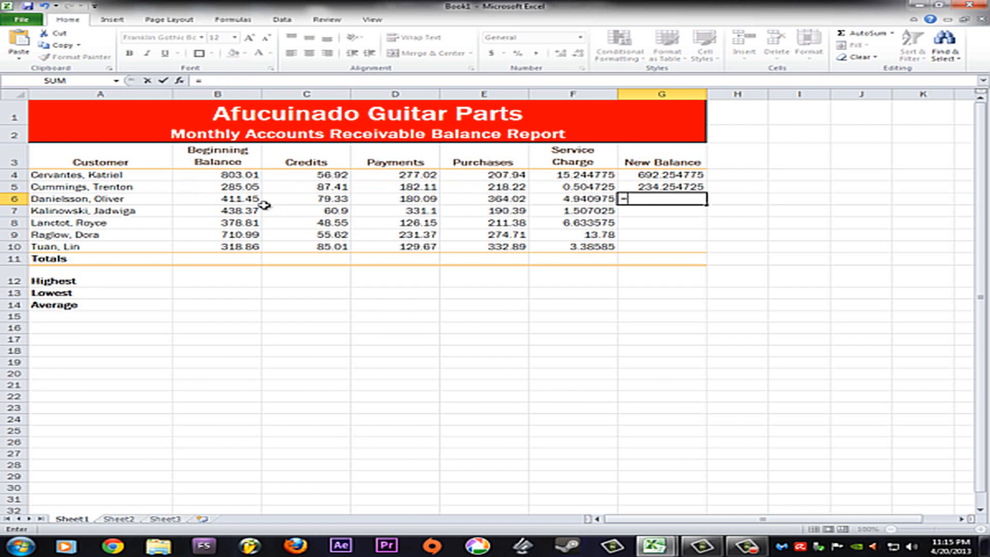
left_click(238, 200)
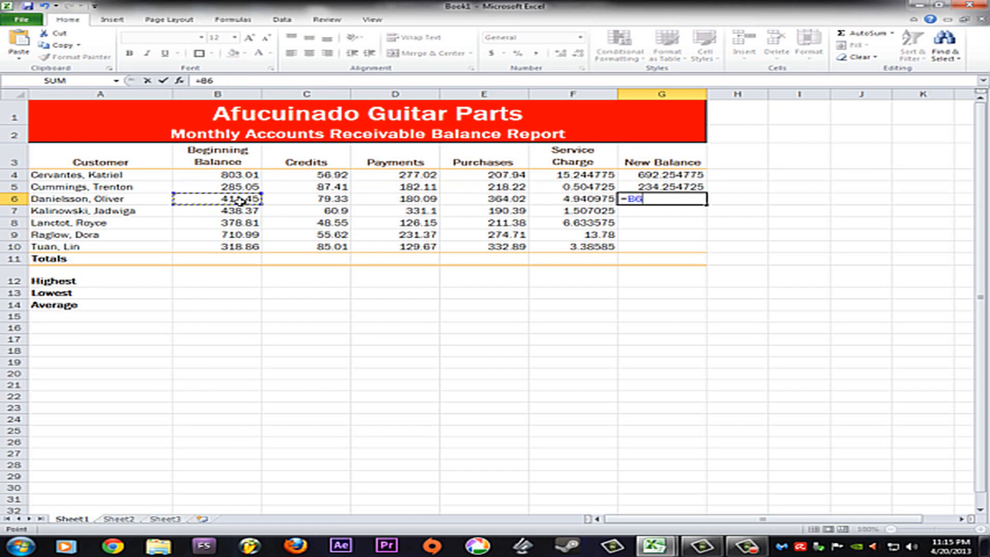
type("+")
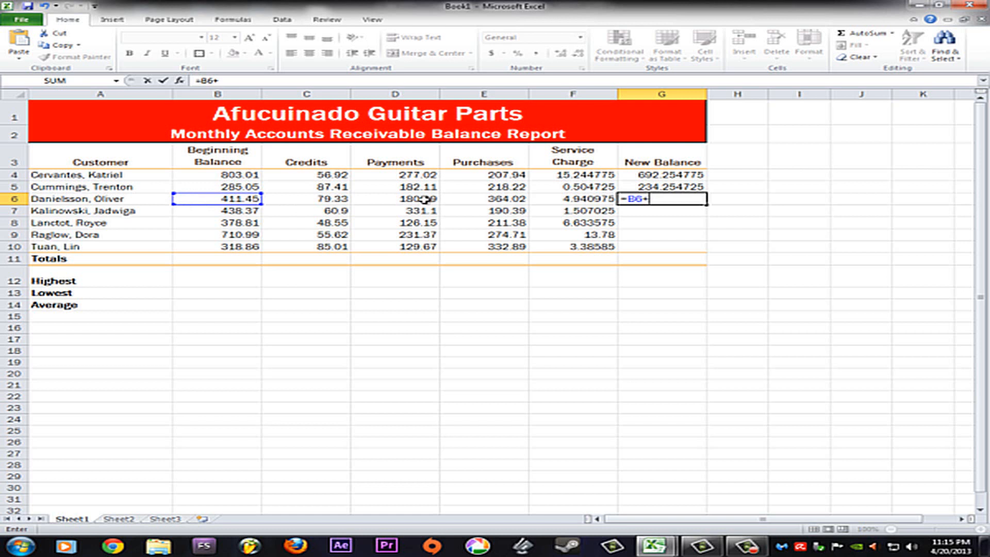
left_click(469, 200)
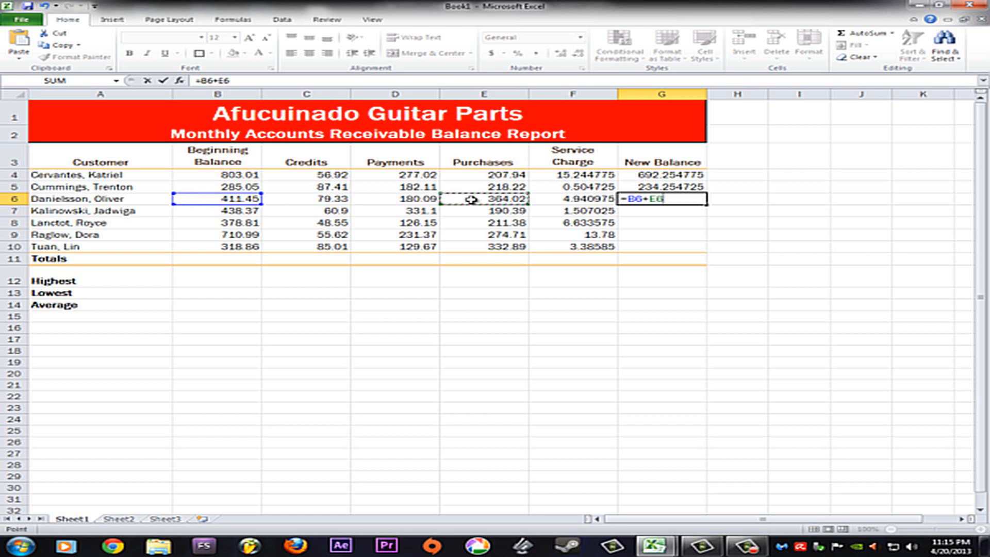
type("-")
left_click(308, 199)
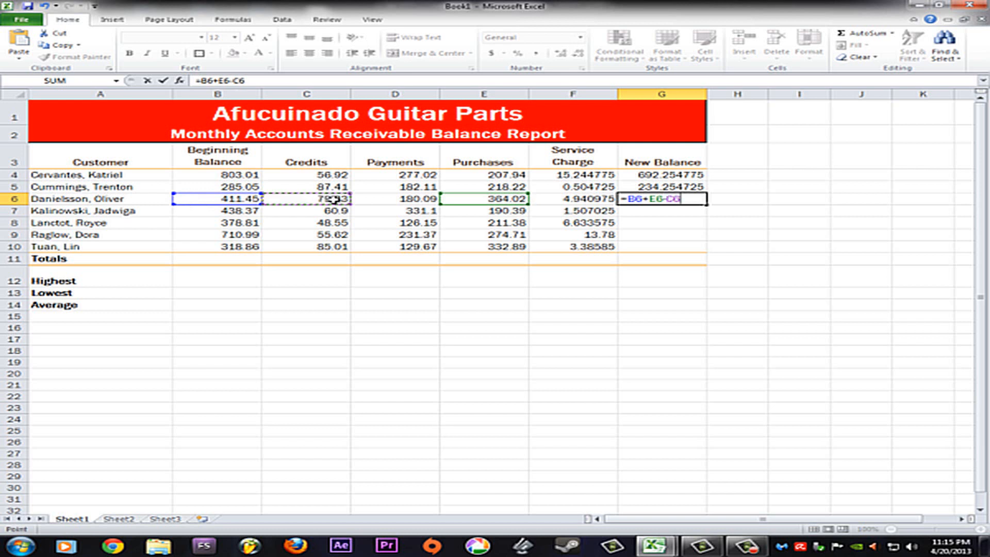
type("-")
left_click(401, 202)
type("+")
left_click(582, 204)
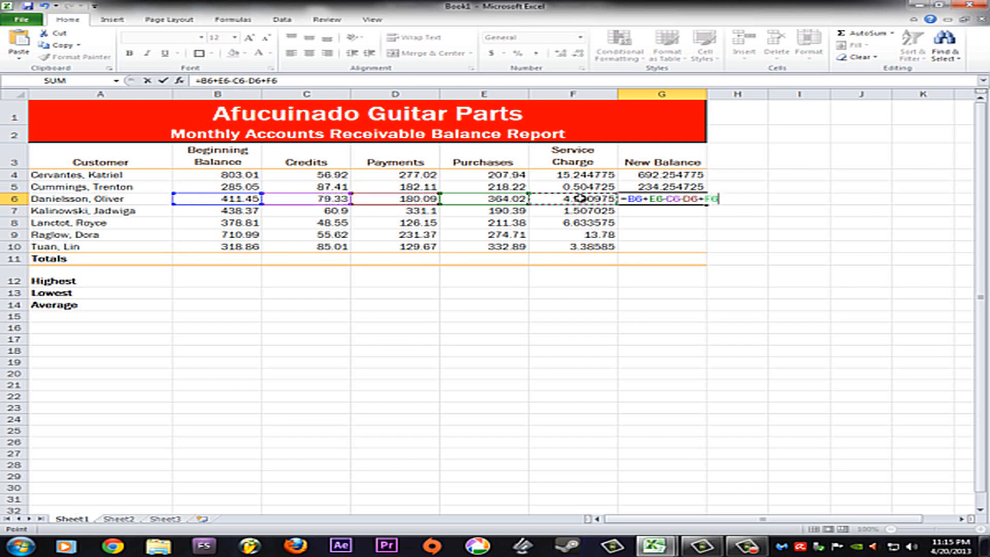
key("Return")
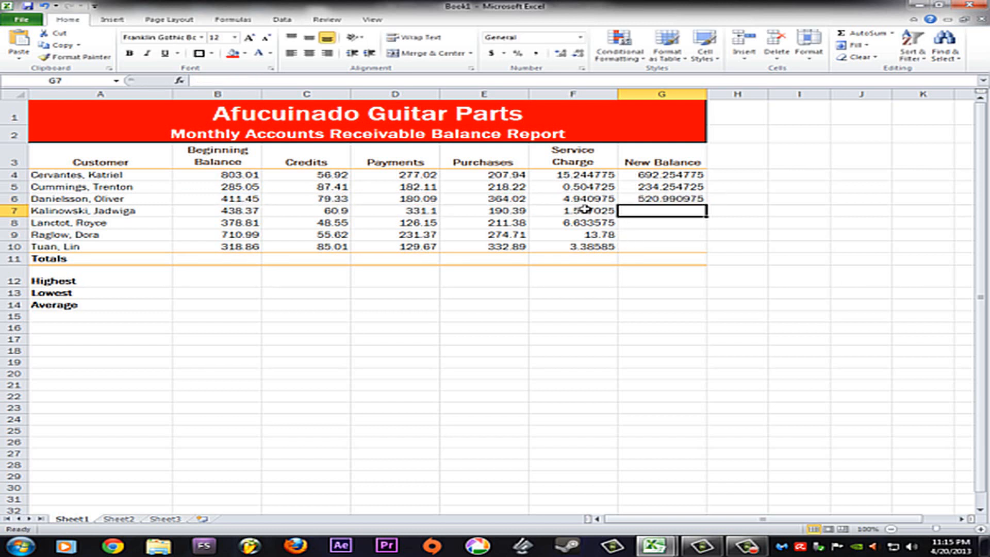
- Enter the new balance formula =B7+E7-C7-D7+F7 in G7
type("=")
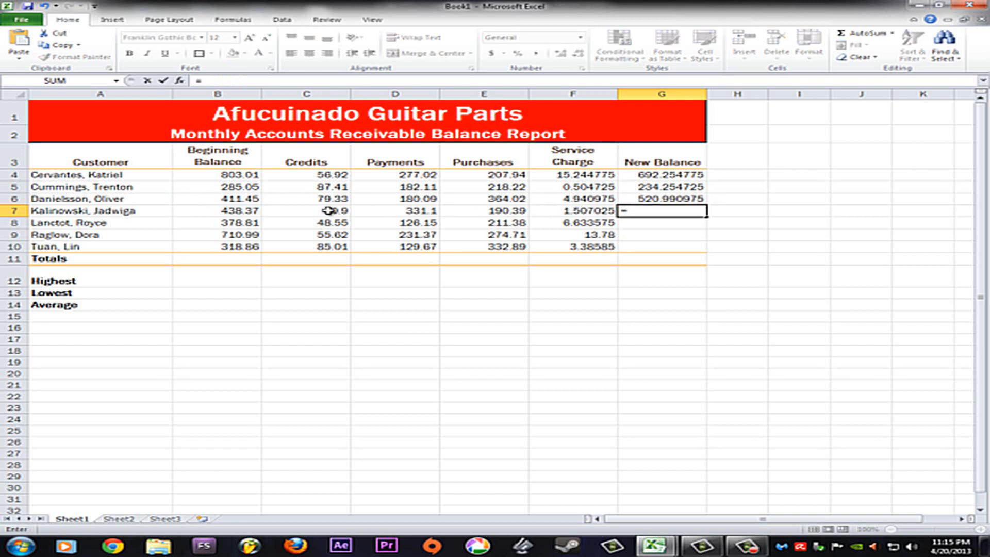
left_click(237, 216)
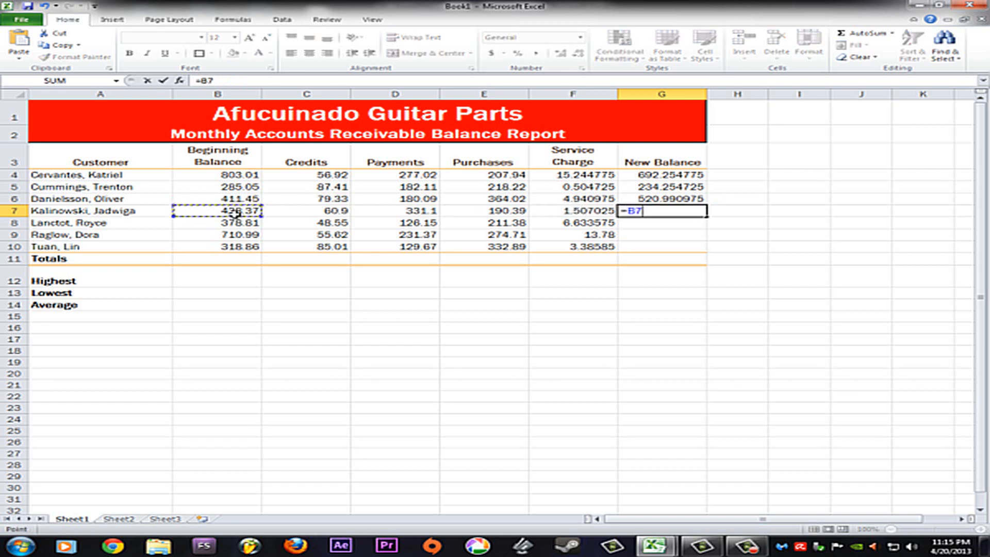
type("+")
left_click(469, 212)
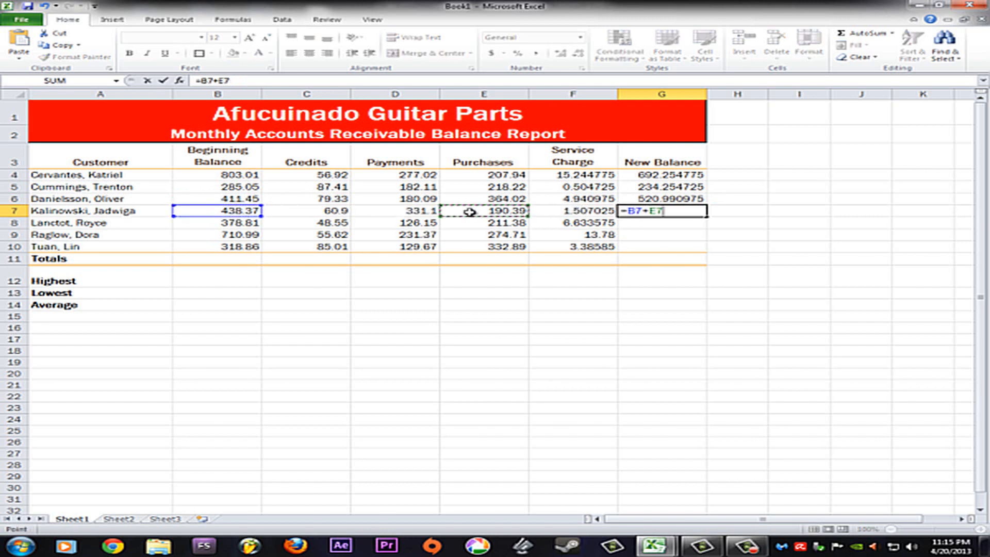
type("-")
left_click(322, 209)
type("-")
left_click(401, 210)
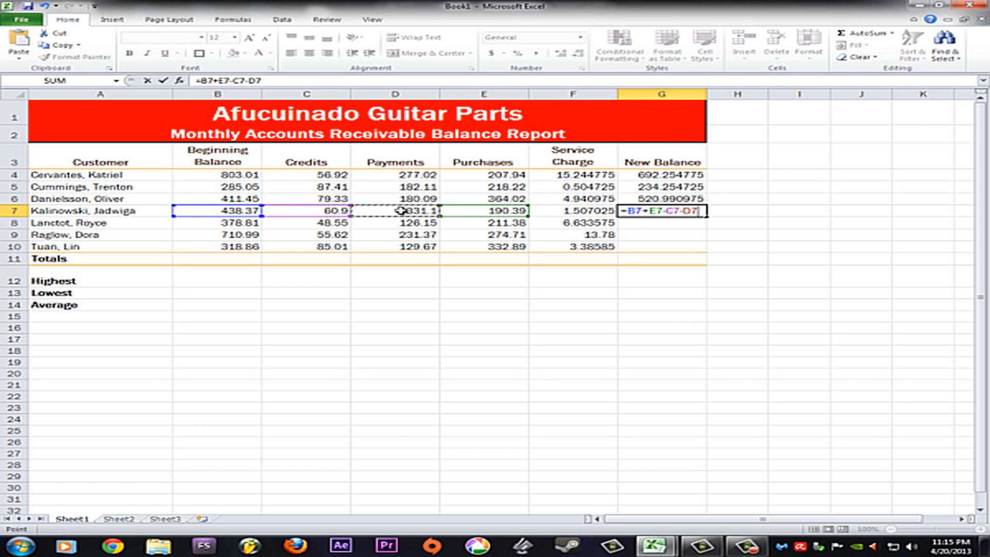
type("+")
left_click(579, 211)
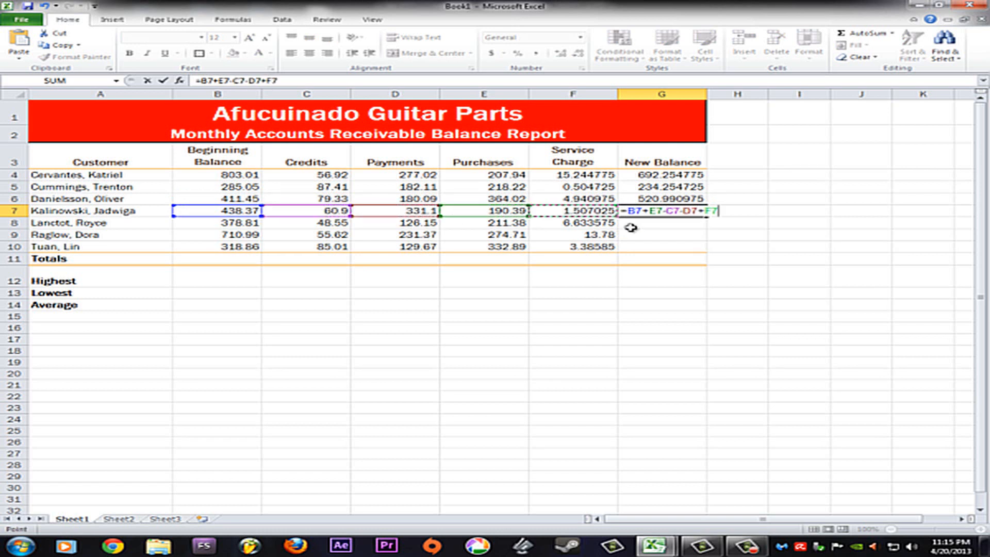
key("Return")
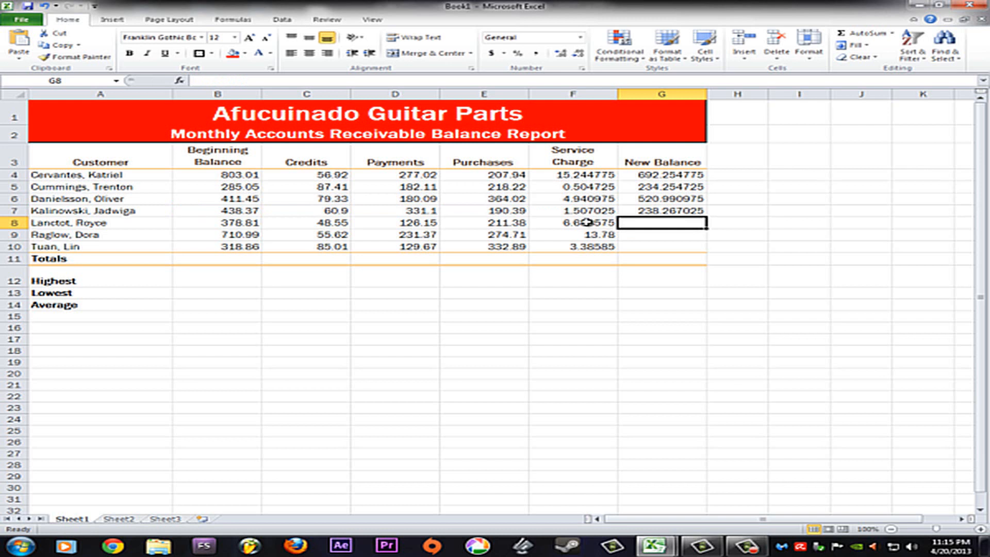
- Enter the new balance formula =B8+E8-C8-D8+F8 in G8
type("=")
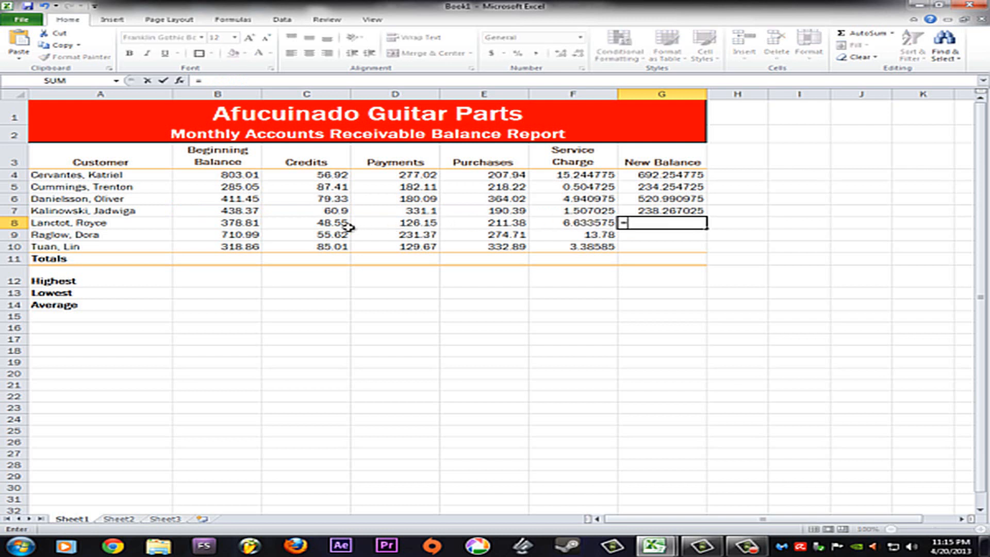
left_click(242, 222)
type("+")
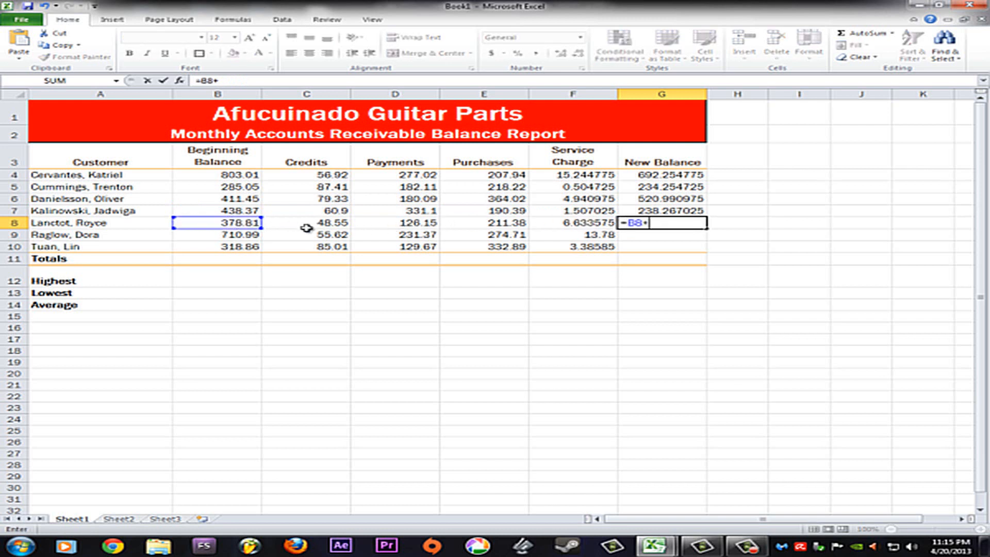
left_click(474, 223)
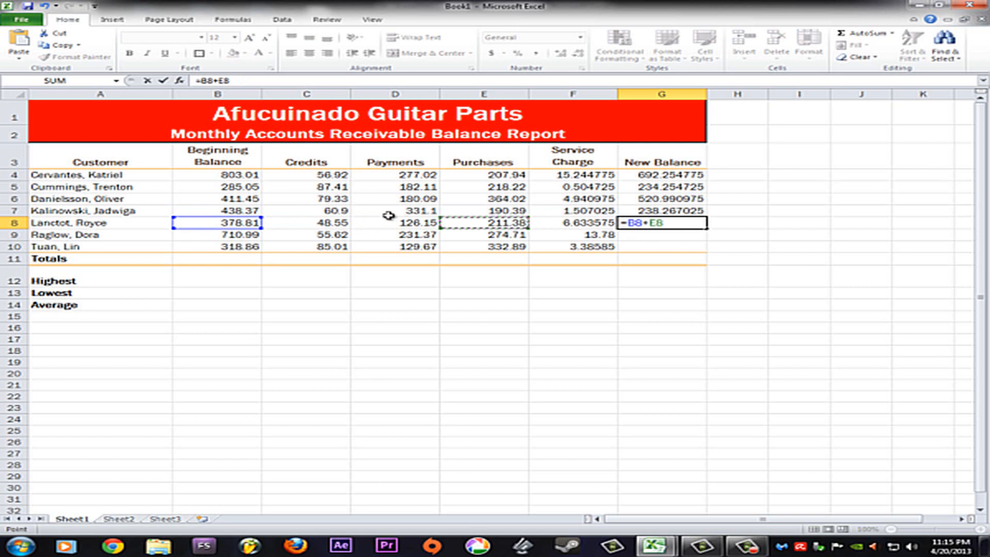
type("+")
left_click(320, 222)
type("-")
left_click(407, 222)
type("+")
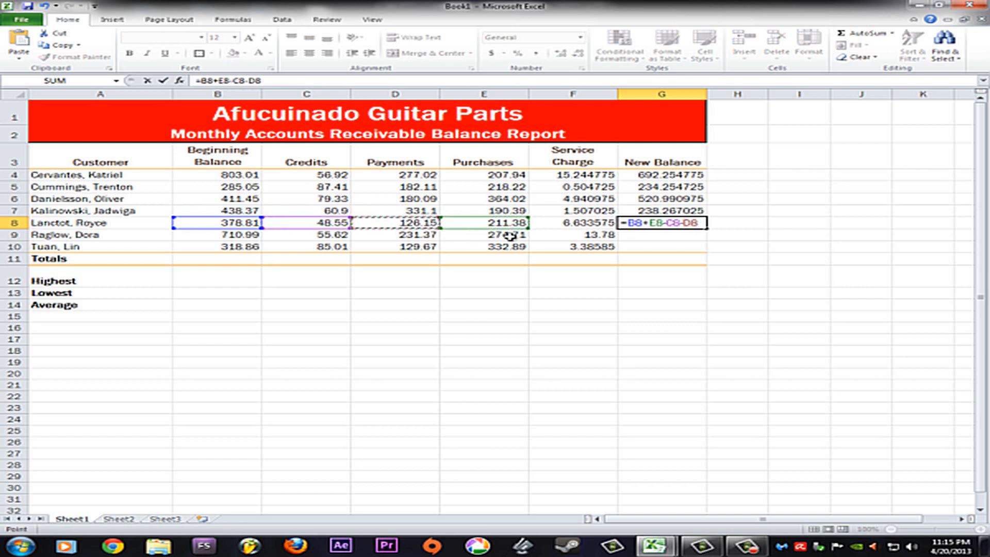
left_click(560, 224)
key("Return")
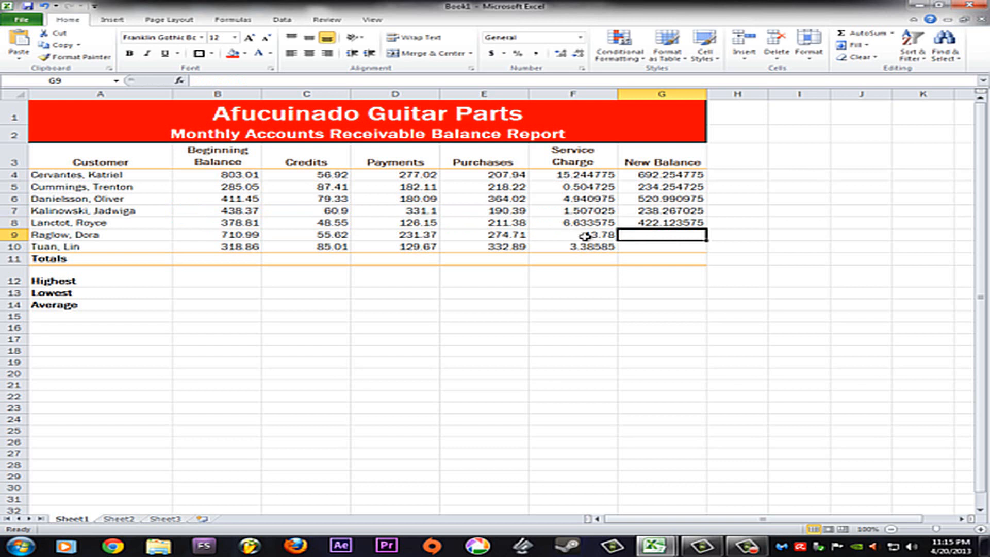
- Enter the new balance formula =B9+E9-C9-D9+F9 in G9
type("=")
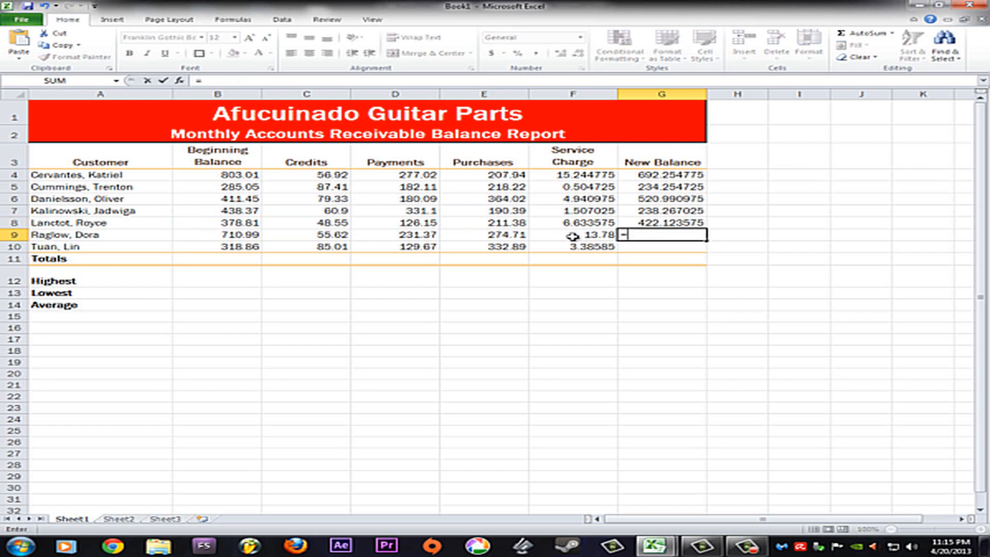
left_click(243, 236)
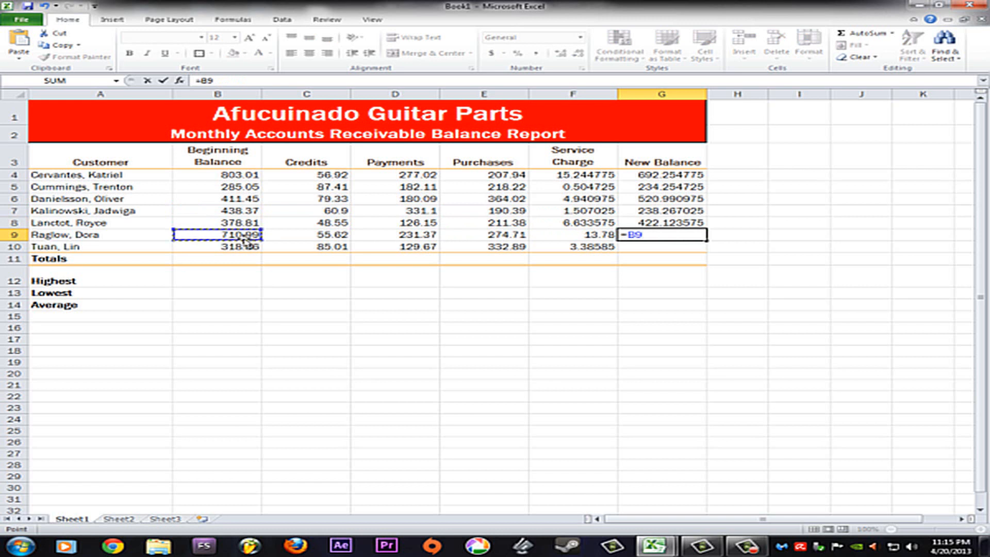
type("+")
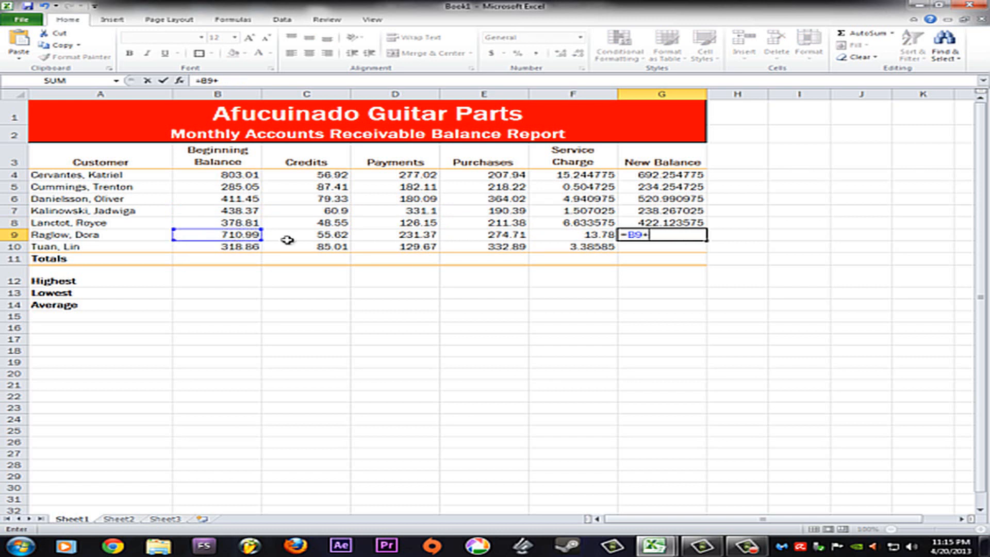
left_click(454, 235)
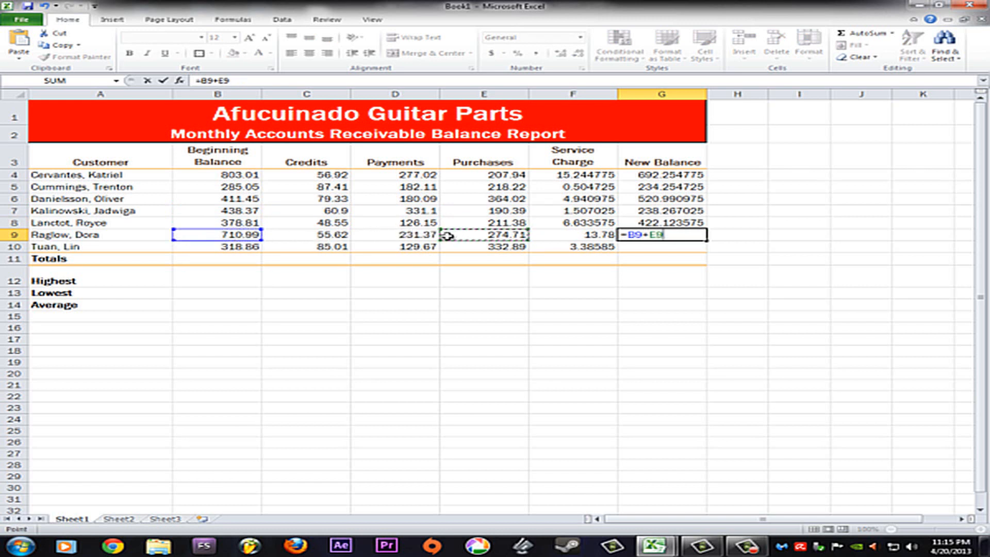
type("-")
left_click(291, 236)
type("-")
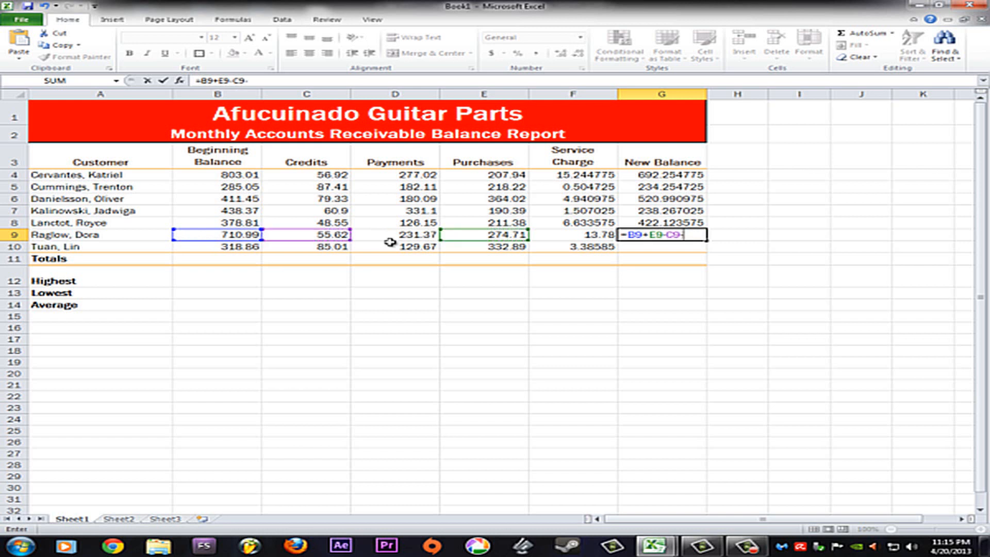
left_click(407, 237)
type("+")
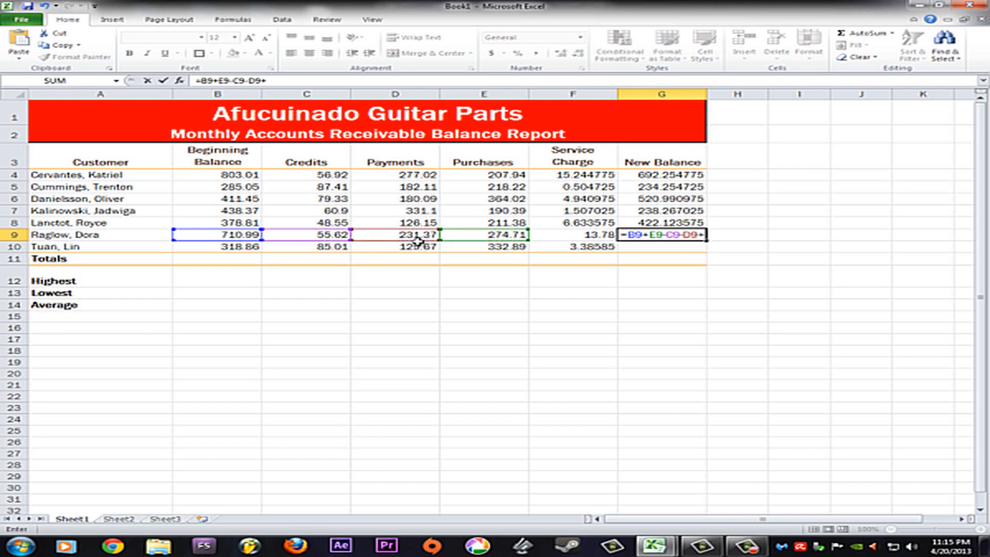
left_click(571, 234)
key("Return")
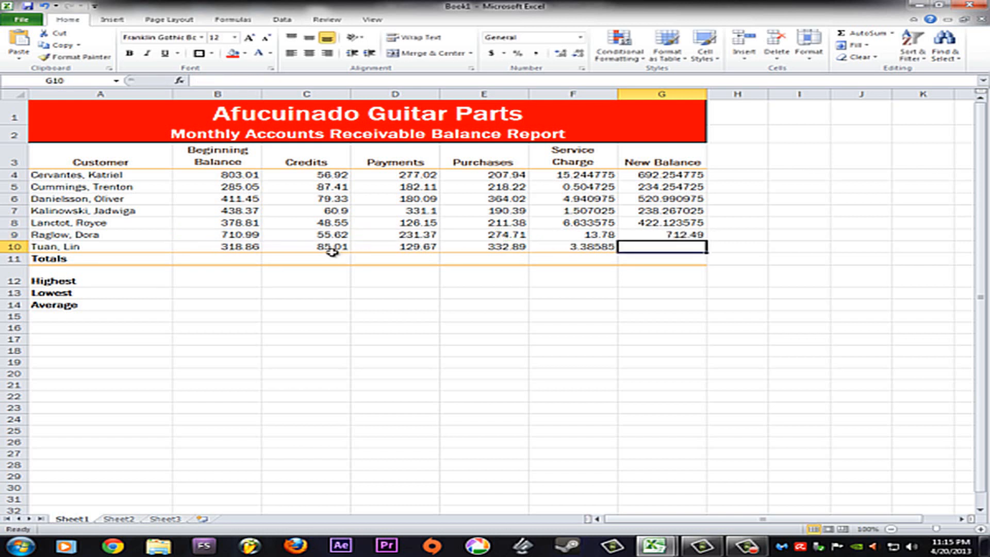
- Enter the new balance formula =B10+E10-C10-D10+F10 in G10
type("=")
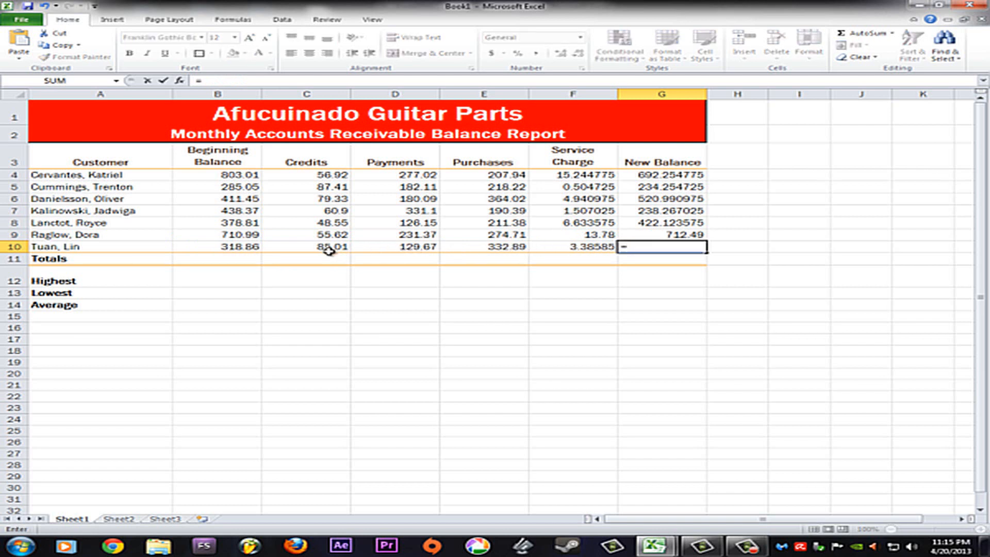
left_click(254, 250)
type("+")
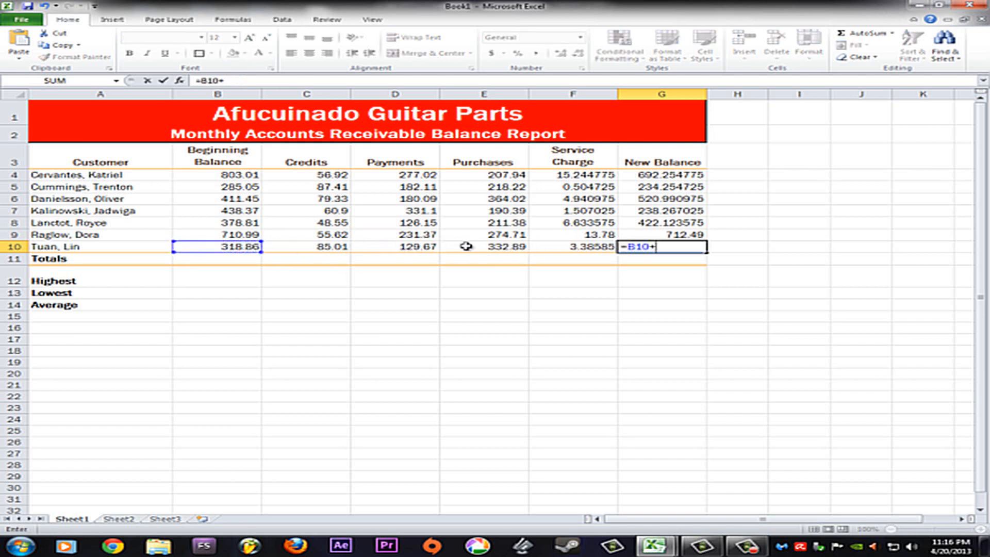
left_click(480, 247)
type("-")
left_click(304, 246)
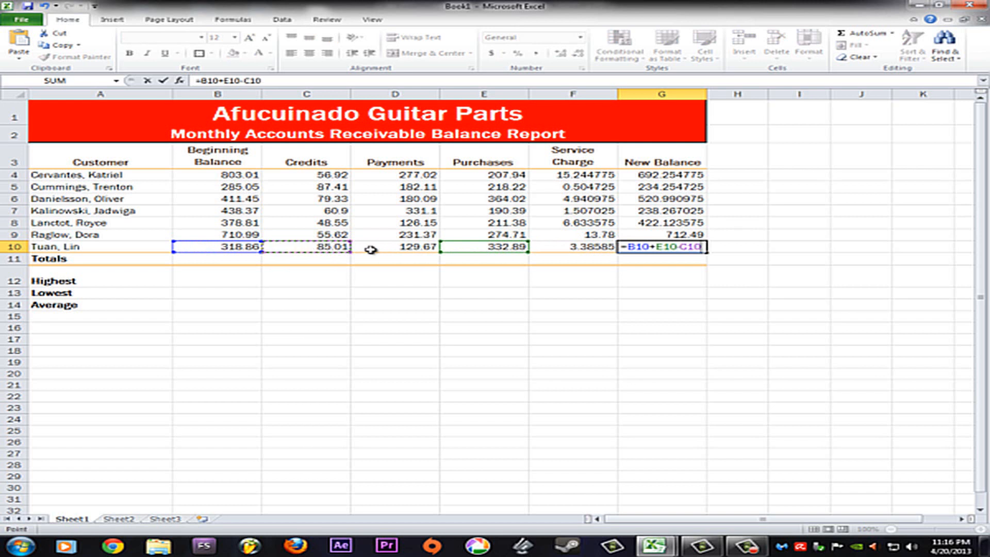
type("-")
left_click(410, 247)
type("+")
left_click(570, 248)
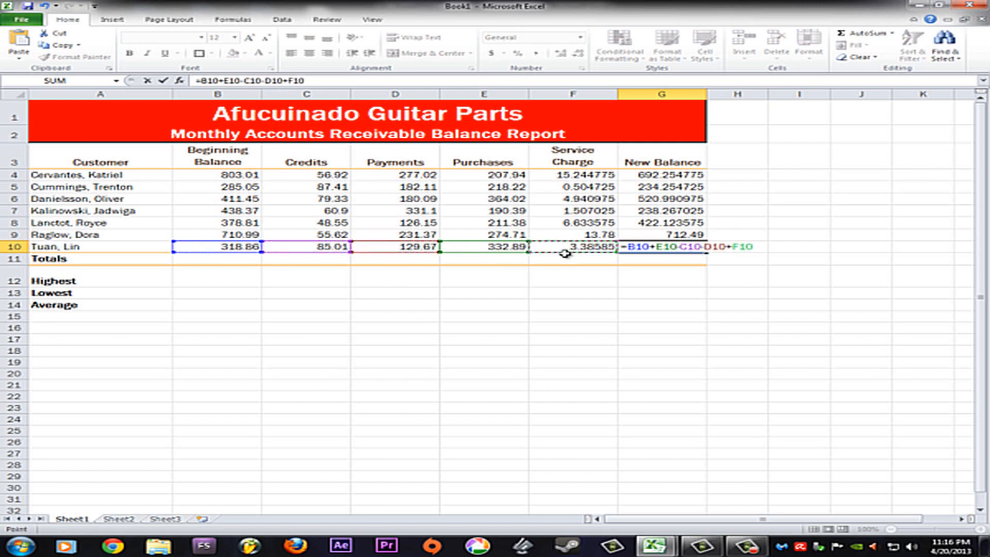
key("Return")
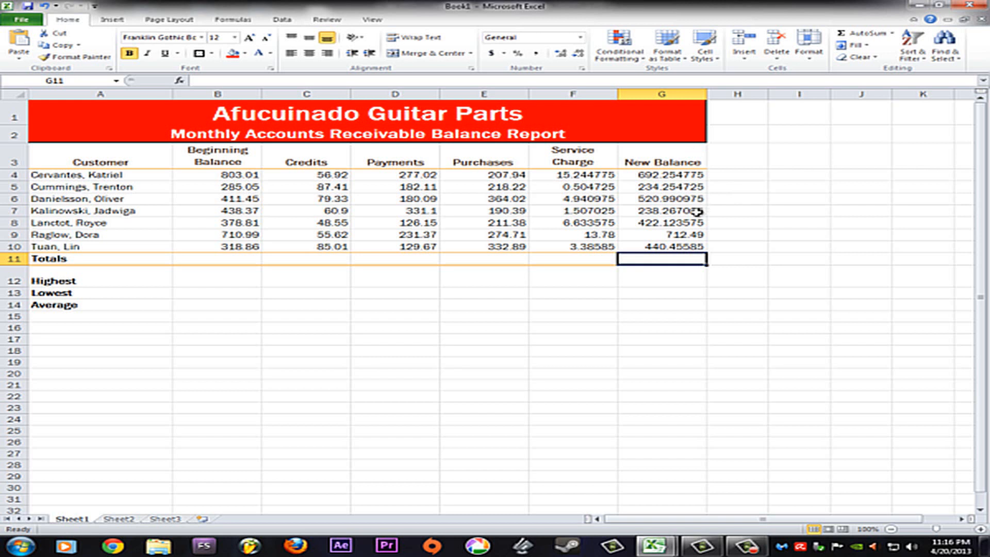
- Fill the Totals row, B11:G11, with AutoSum sums of the customer rows above
left_click(193, 260)
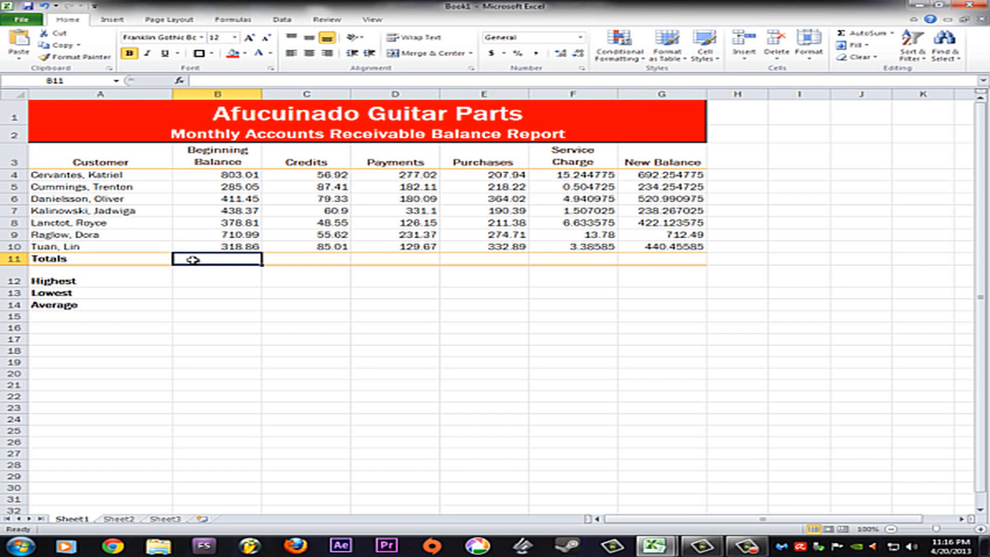
left_click(659, 261, "shift")
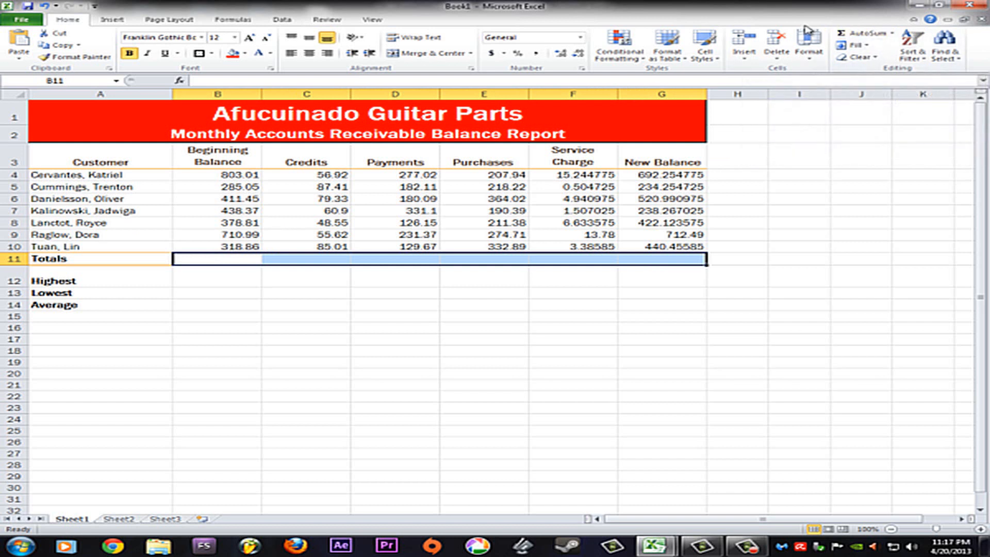
left_click(891, 34)
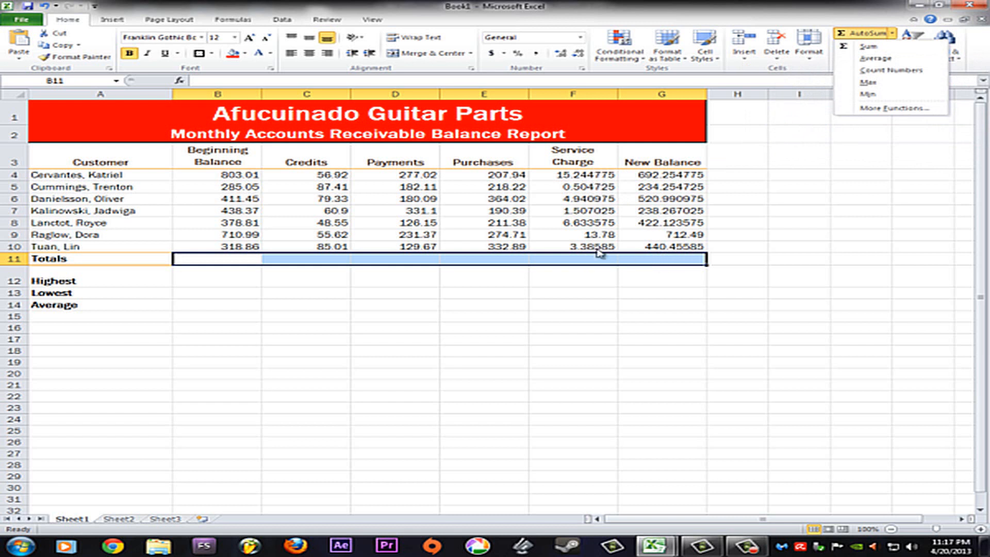
left_click(882, 51)
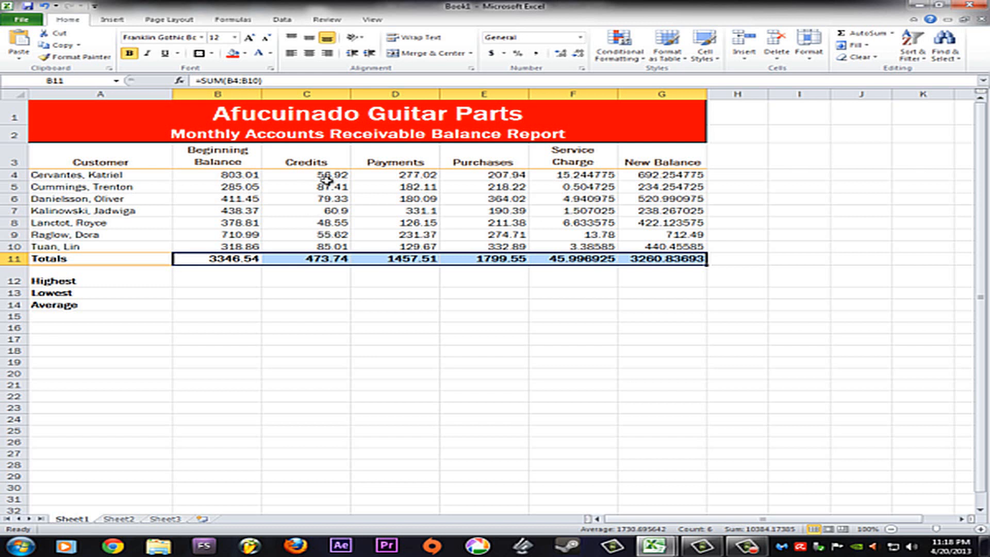
- Select the customer figures B4:G10 together with B12:G12 and insert the Max function to fill the Highest row
left_click(247, 176)
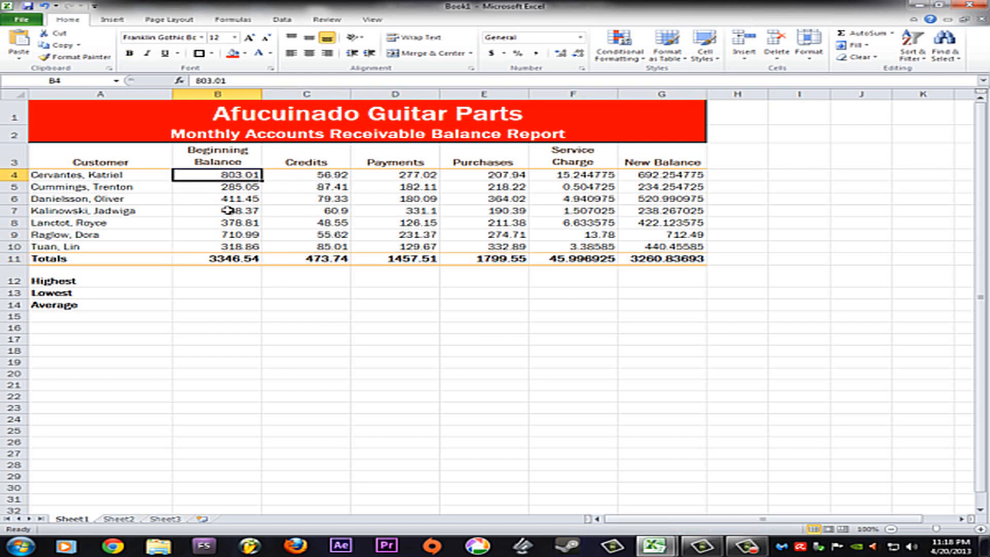
left_click(226, 247)
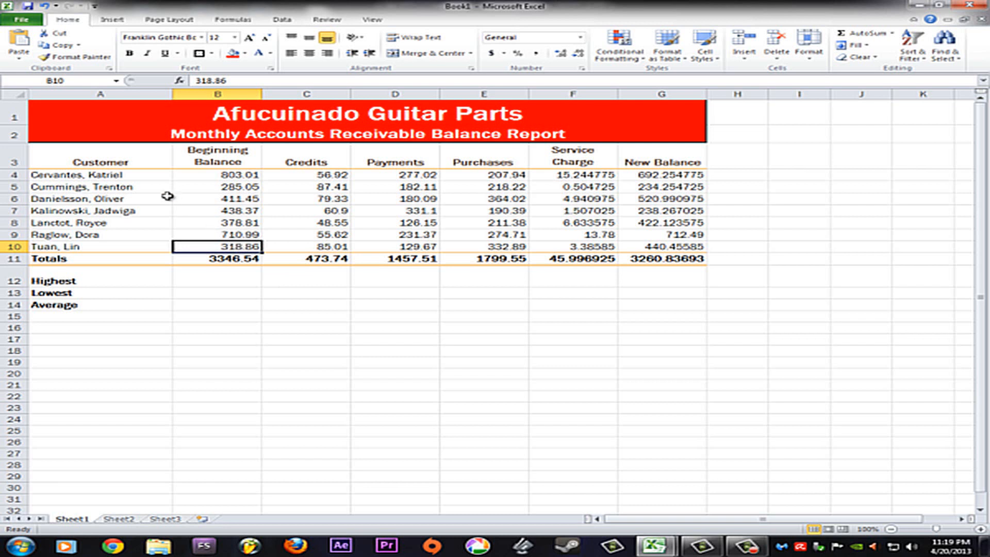
left_click(217, 176)
left_click(231, 247)
left_click(222, 176)
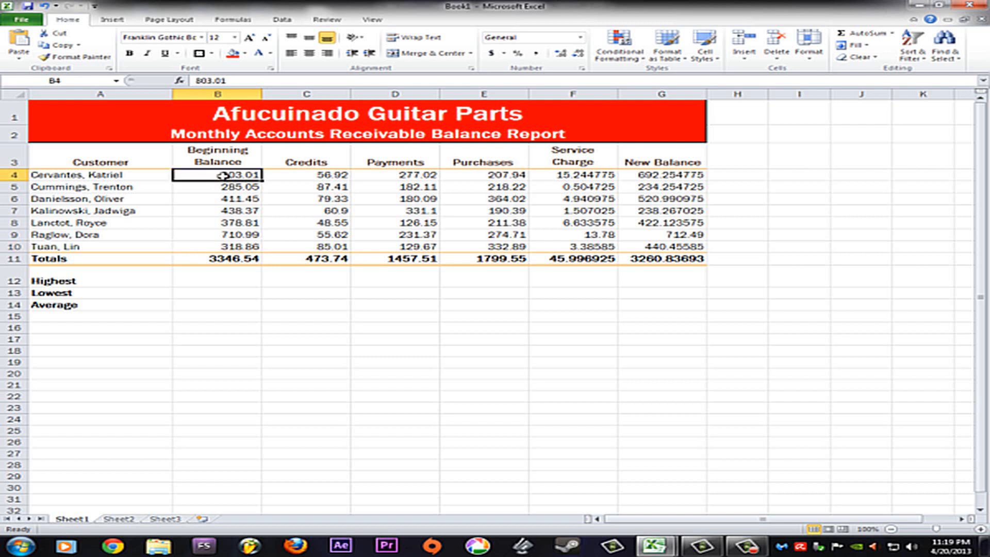
left_click(651, 248, "shift")
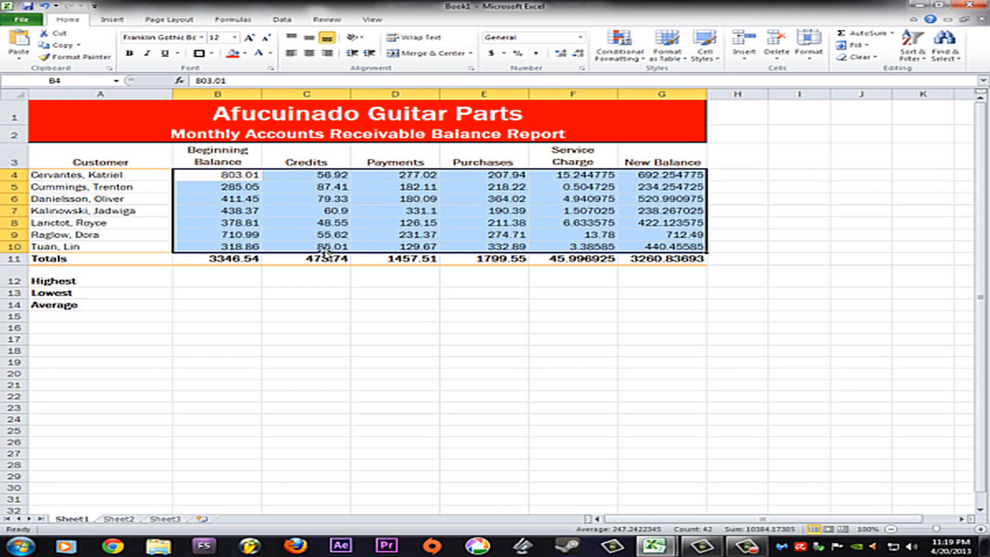
left_click(222, 282)
left_click_drag(309, 276, 654, 279)
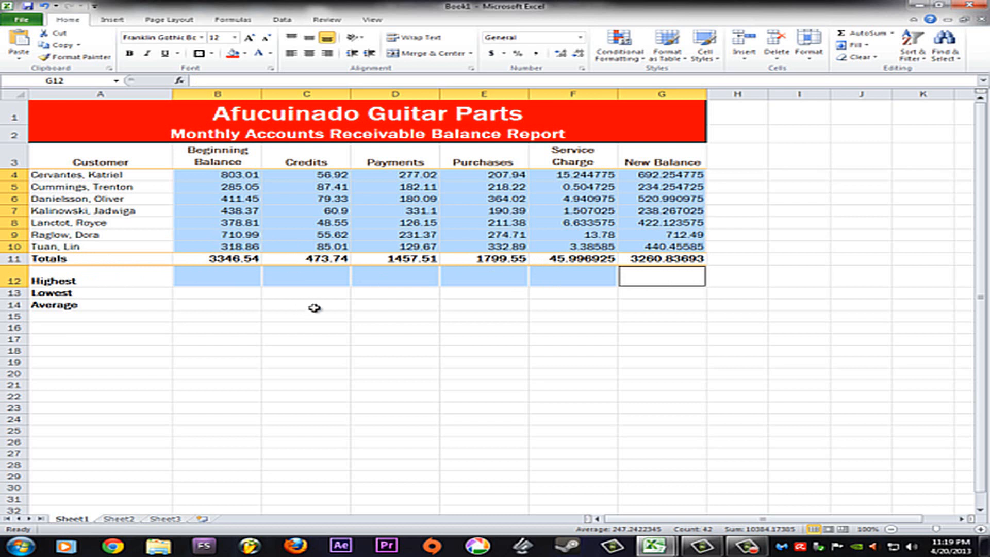
left_click(893, 34)
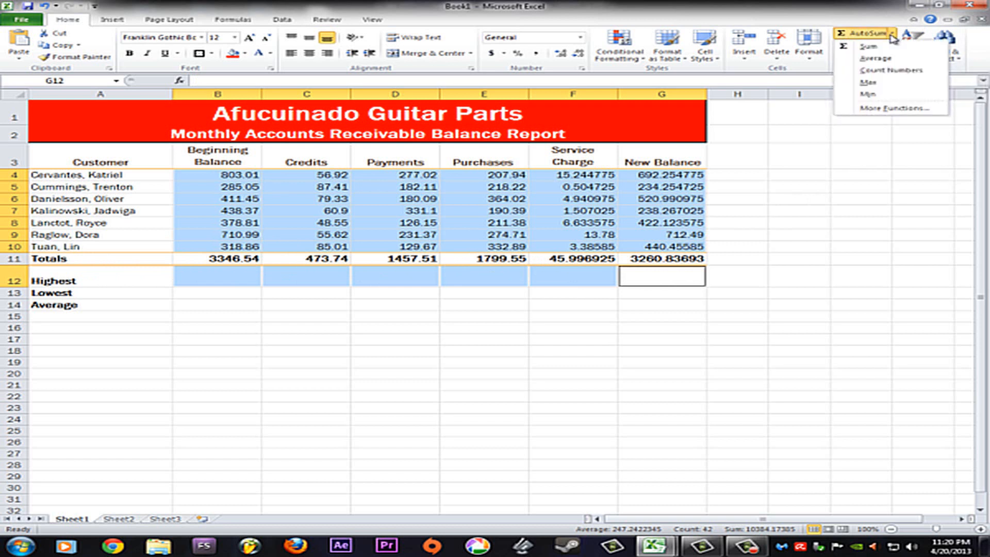
left_click(869, 82)
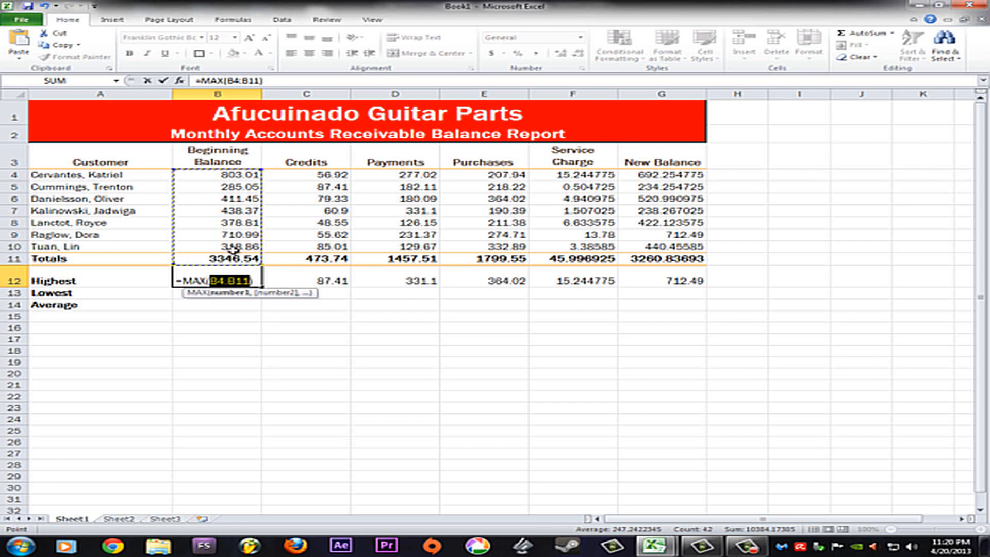
- Correct the Highest formula in B12 to =MAX(B4:B10) so that it excludes the Totals row
left_click(260, 81)
key("BackSpace")
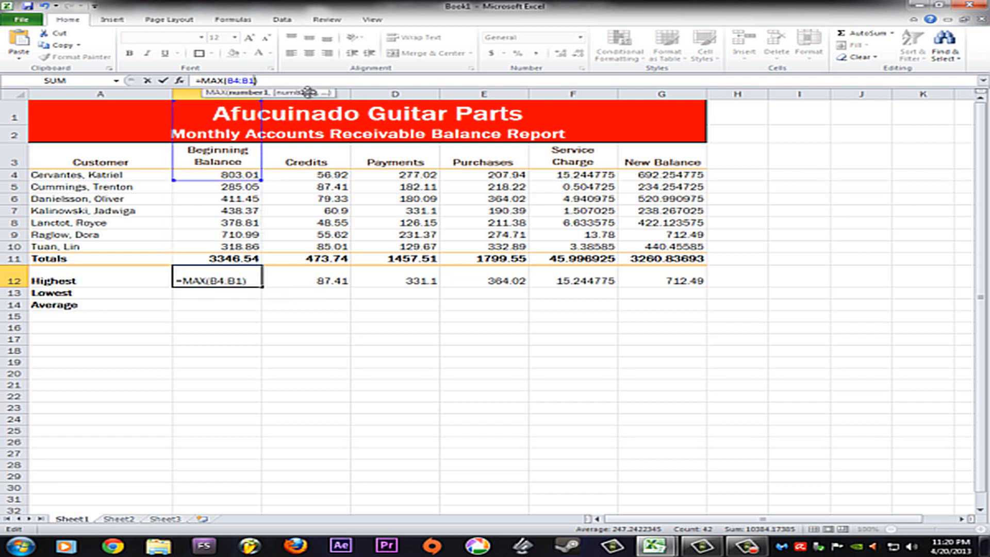
type("0")
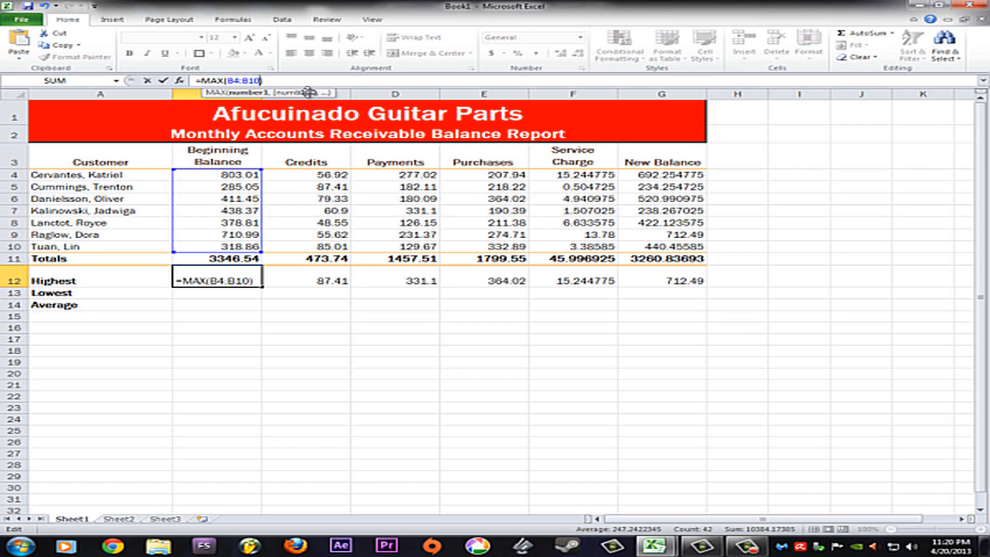
key("Return")
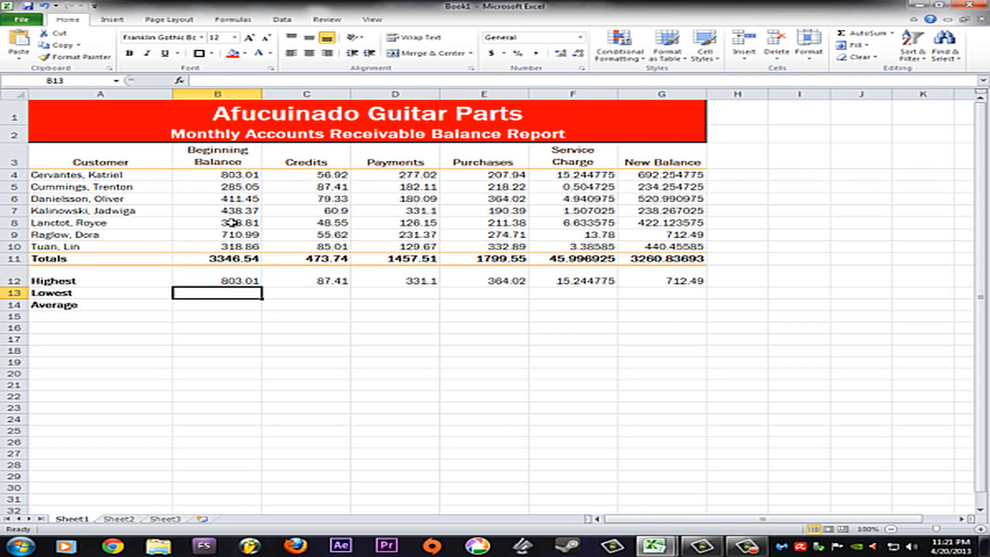
- Select the customer figures B4:G10 together with B13:G13 and insert the Min function to fill the Lowest row
left_click(230, 177)
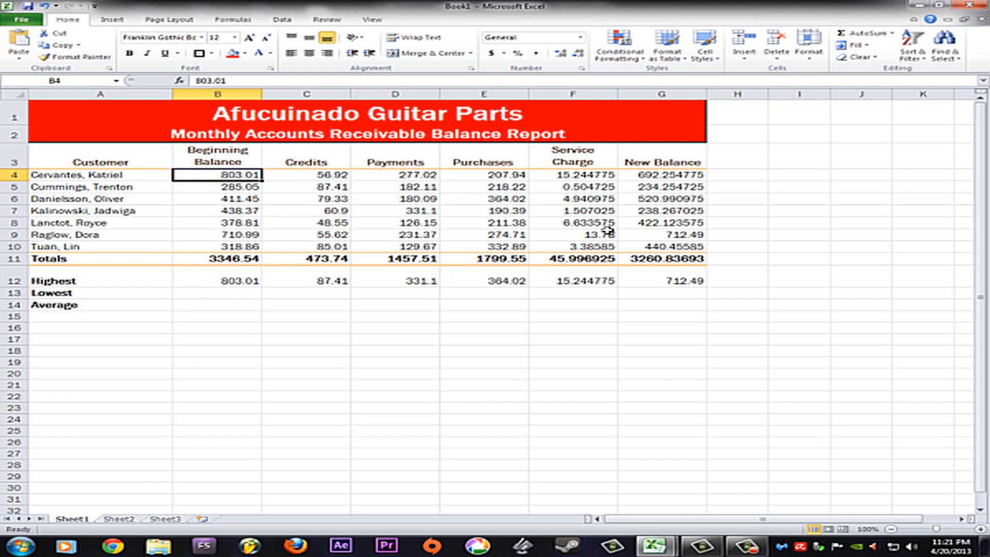
left_click(684, 251, "shift")
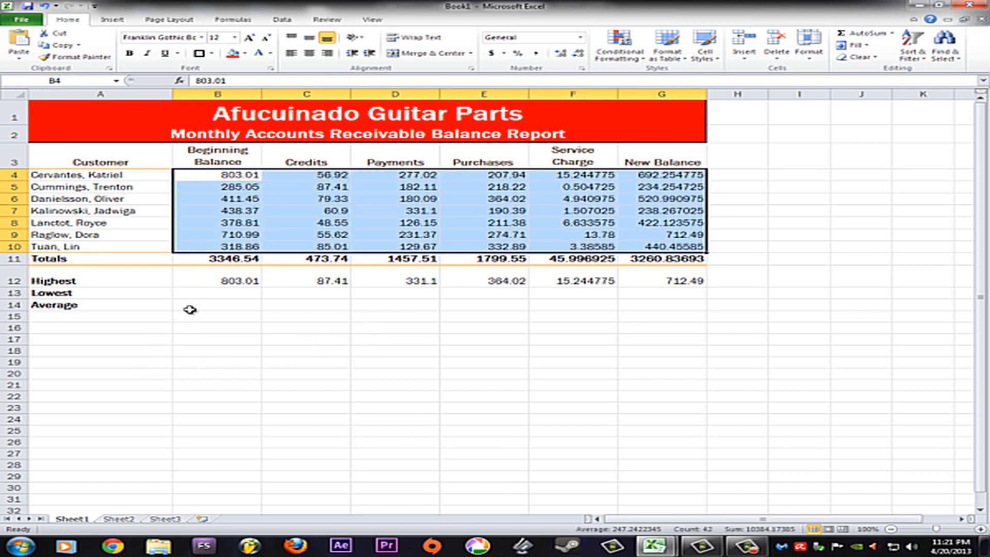
left_click(210, 295)
left_click_drag(302, 296, 622, 294)
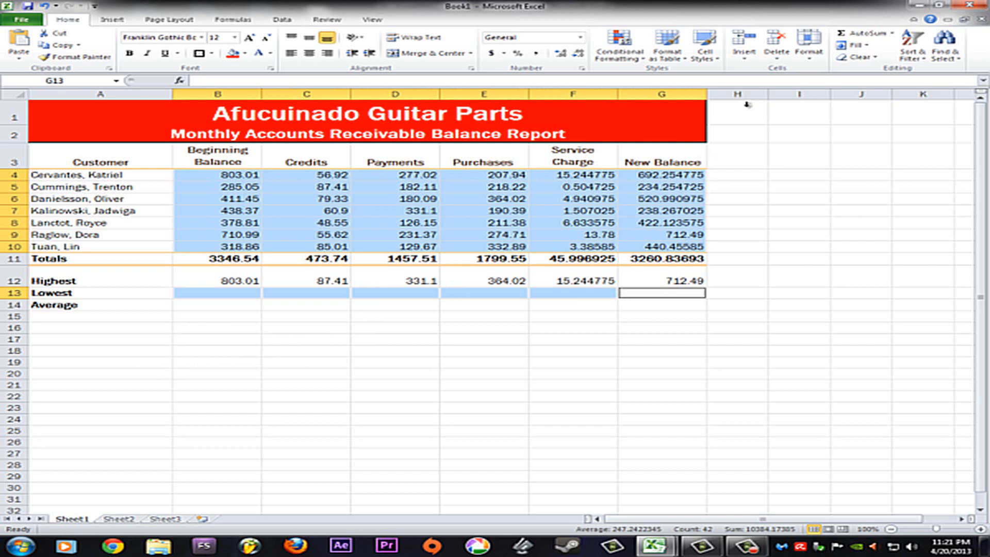
left_click(892, 33)
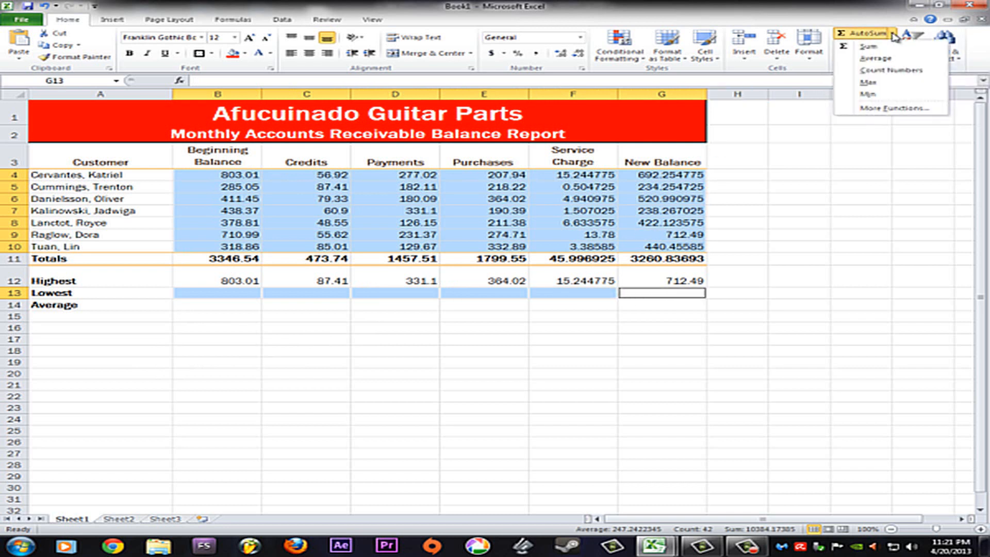
left_click(875, 95)
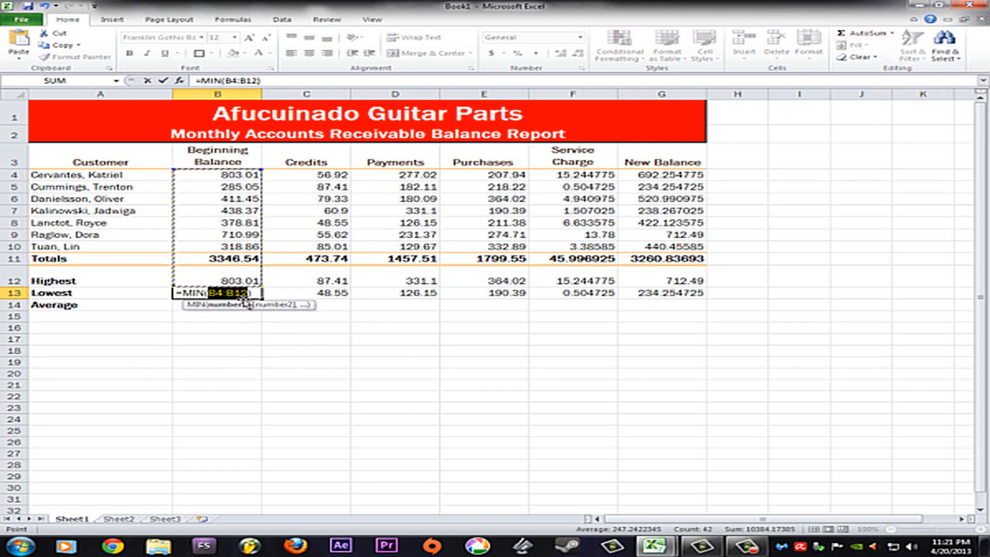
- Correct the Lowest formula in B13 to =MIN(B4:B10) so that it covers only the customer rows
left_click(260, 81)
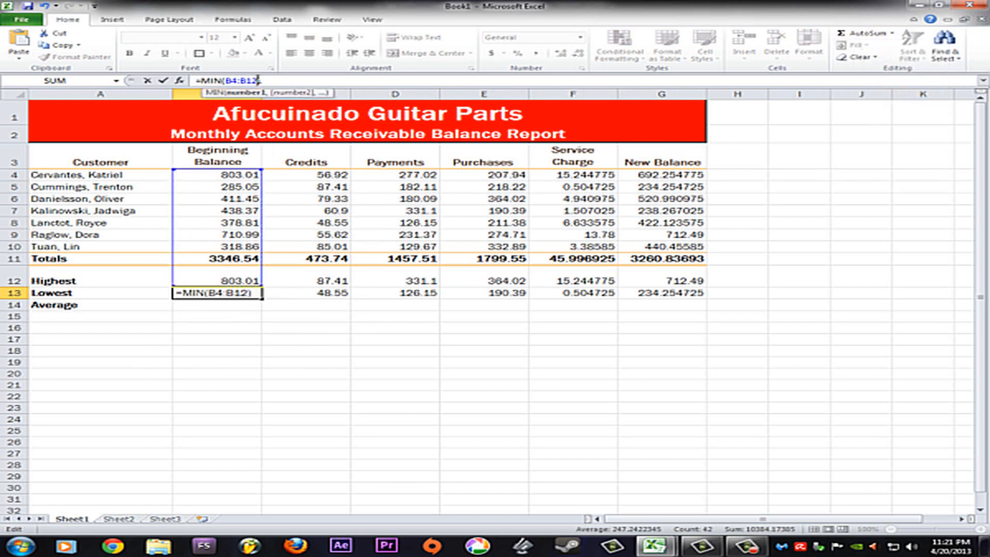
key("BackSpace")
type("0")
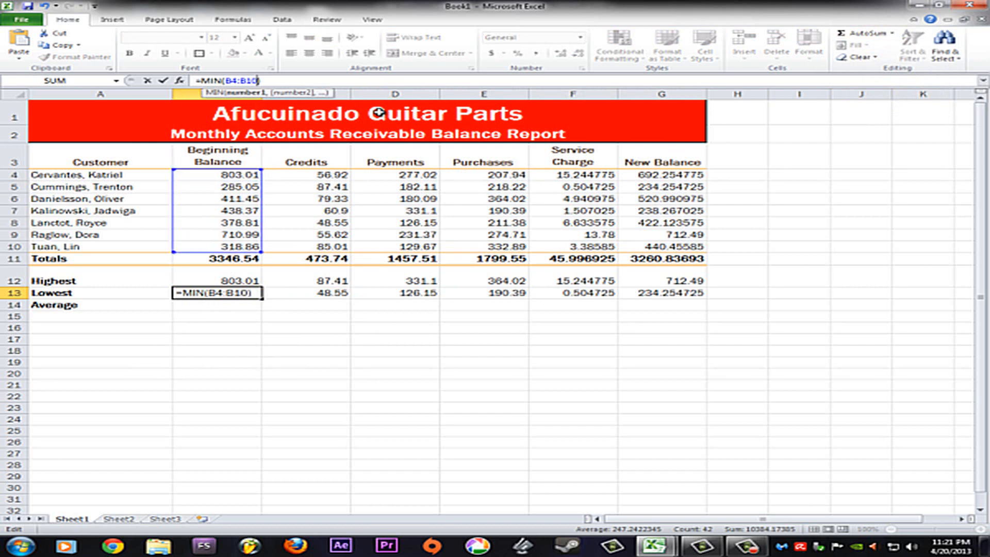
key("Return")
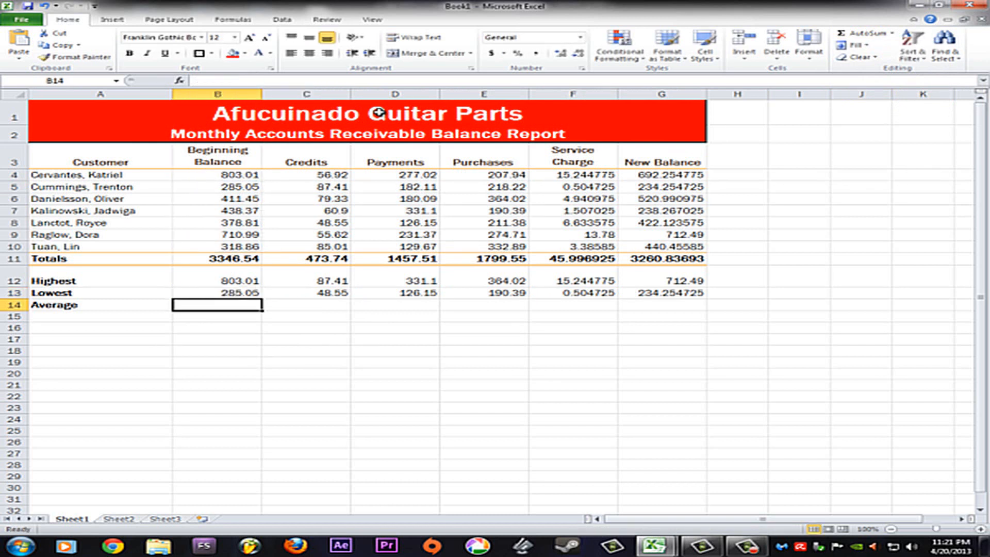
- Fill the Average row B14:G14 with the Average function for the customer figures, correcting the B14 formula to cover only B4:B10
left_click(192, 177)
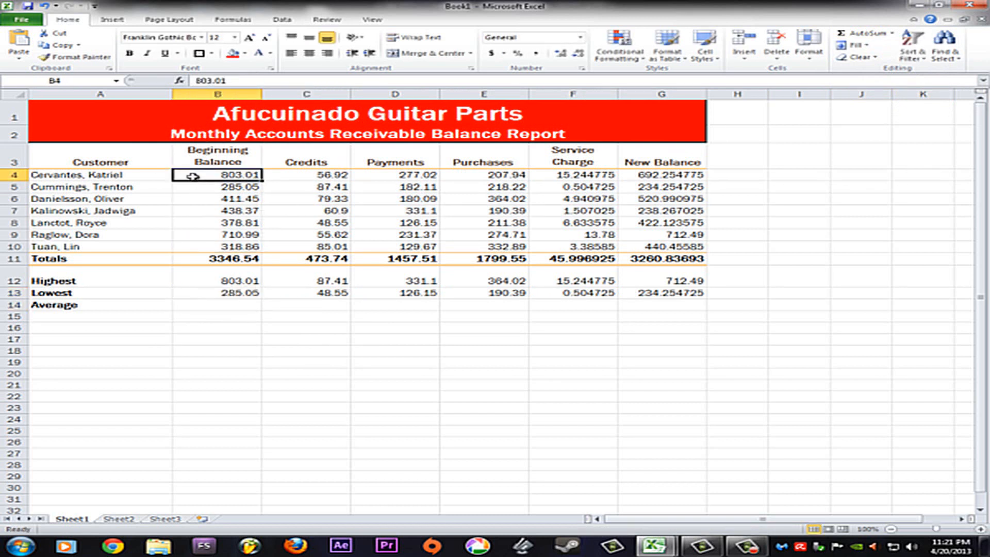
left_click(651, 246, "shift")
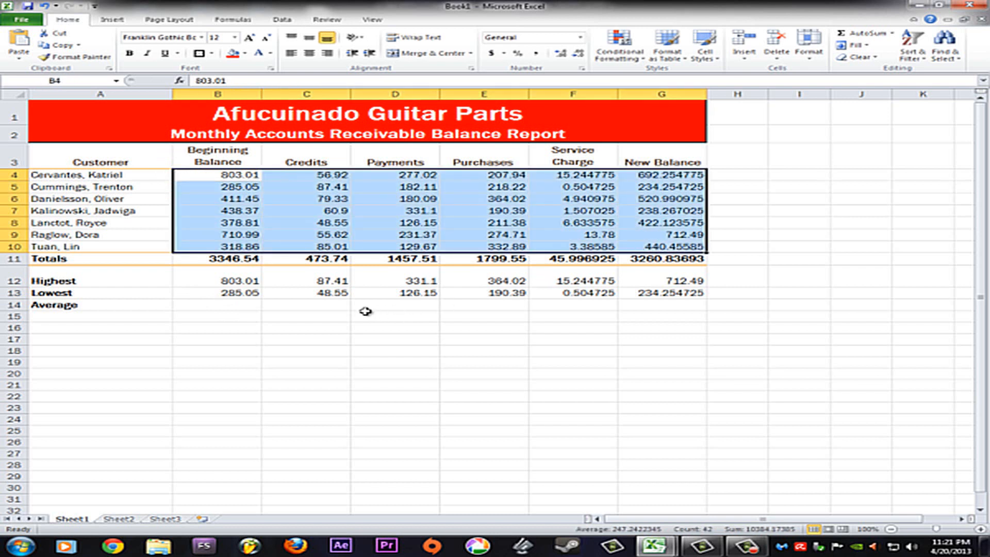
left_click(217, 306)
left_click(309, 306, "ctrl")
left_click(395, 307, "ctrl")
left_click(484, 306, "ctrl")
left_click(561, 307, "ctrl")
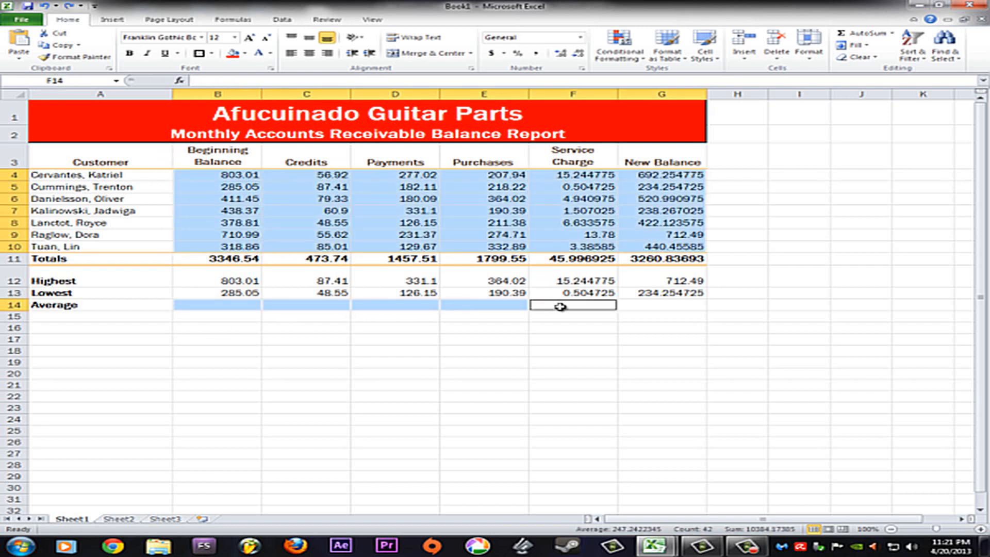
left_click(625, 305, "ctrl")
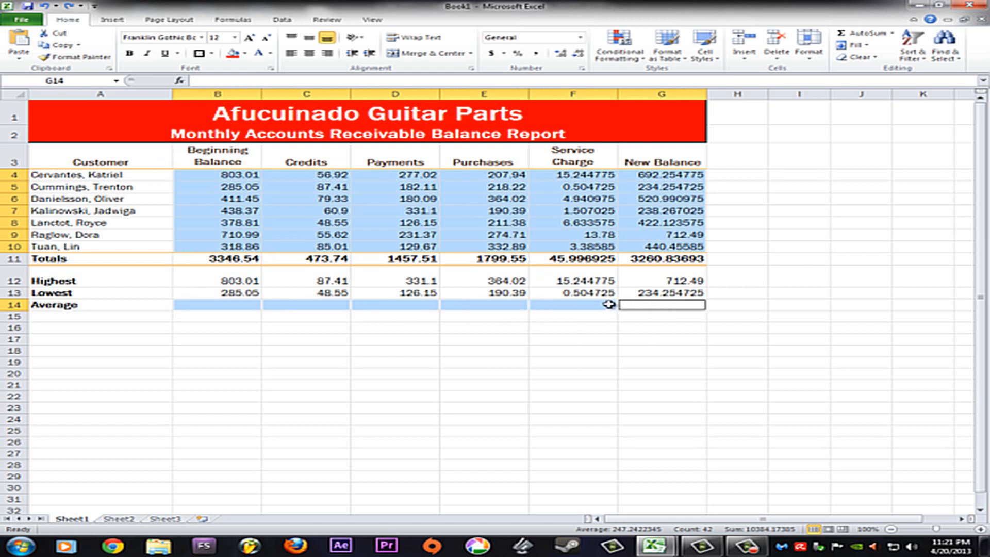
left_click(891, 33)
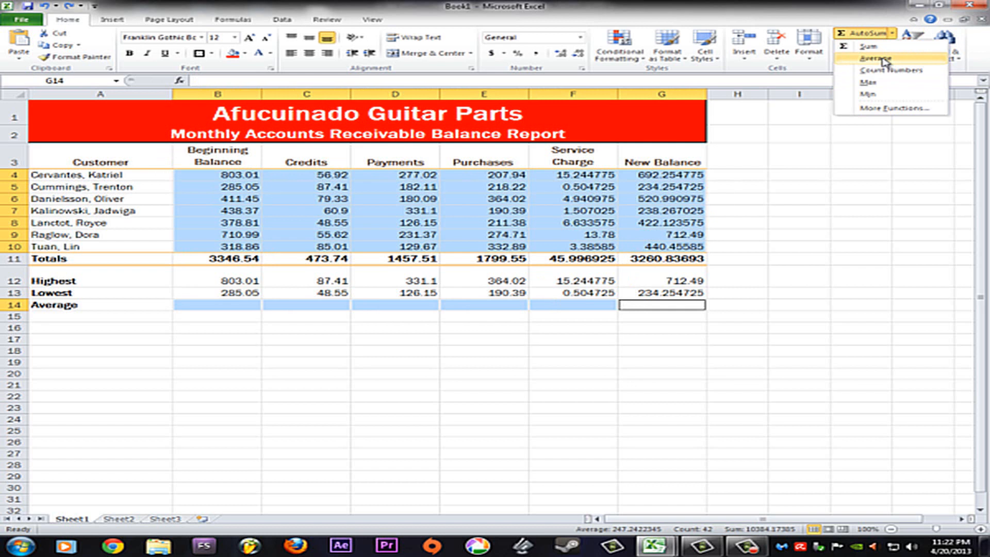
left_click(884, 60)
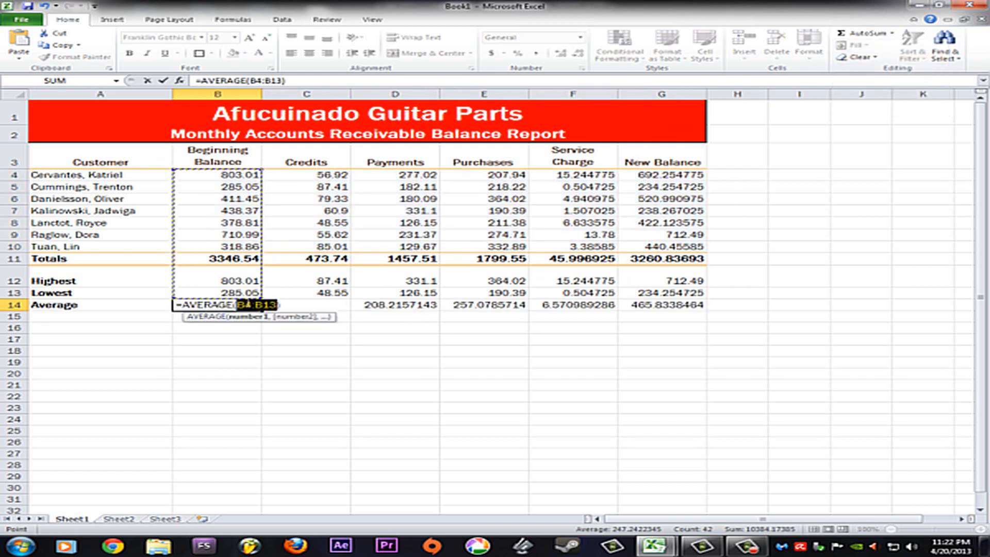
left_click(282, 81)
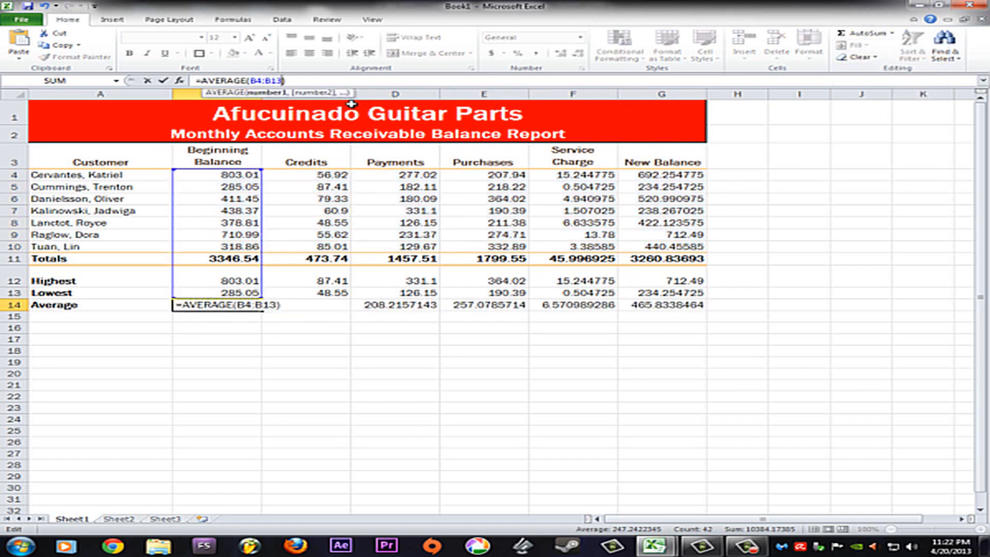
key("Return")
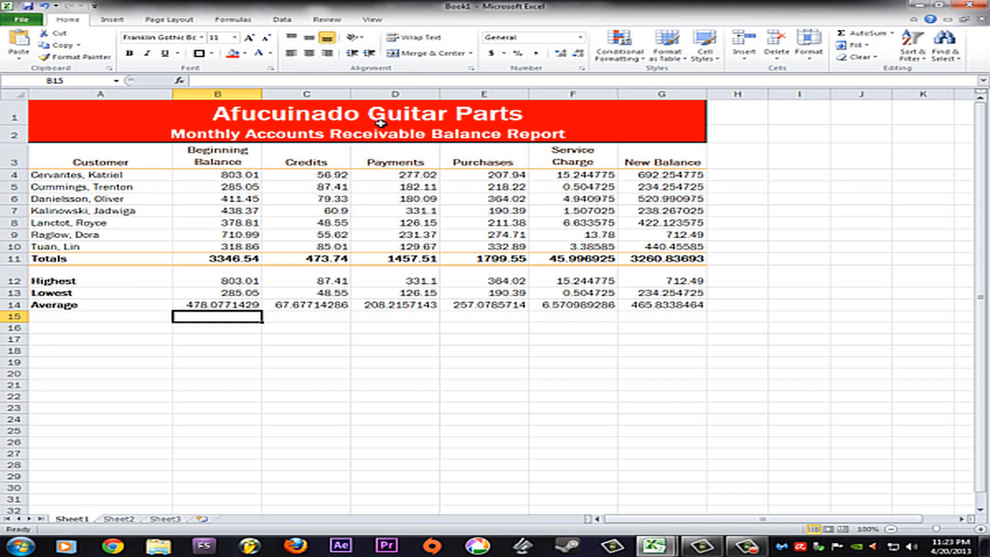
- Apply the Currency number format to the first customer's figures in B4:G4
left_click(242, 175)
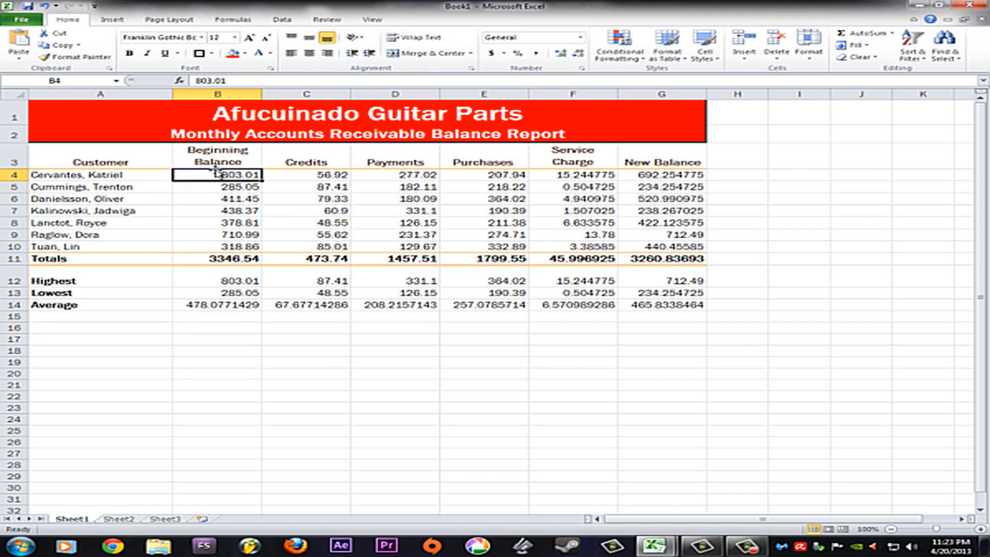
left_click(652, 175, "shift")
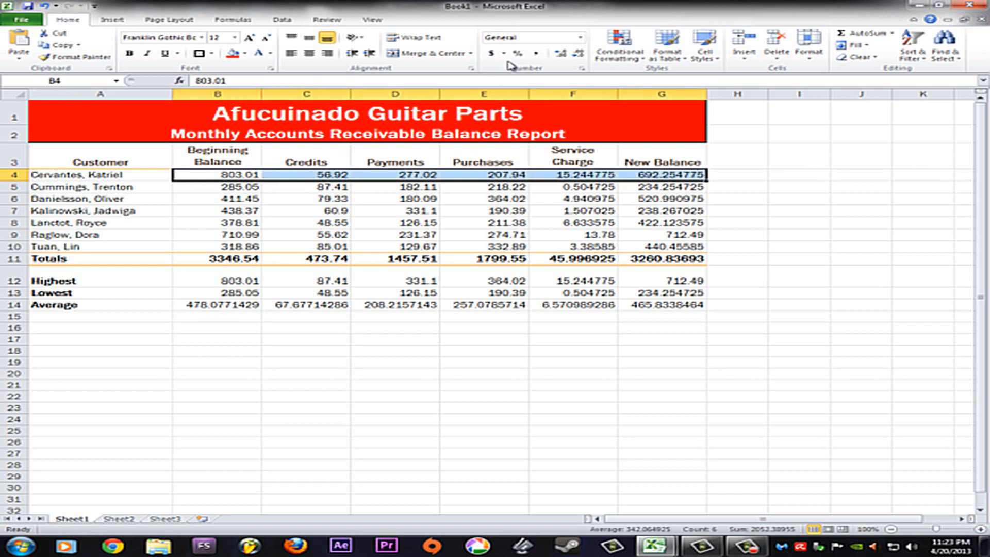
left_click(581, 38)
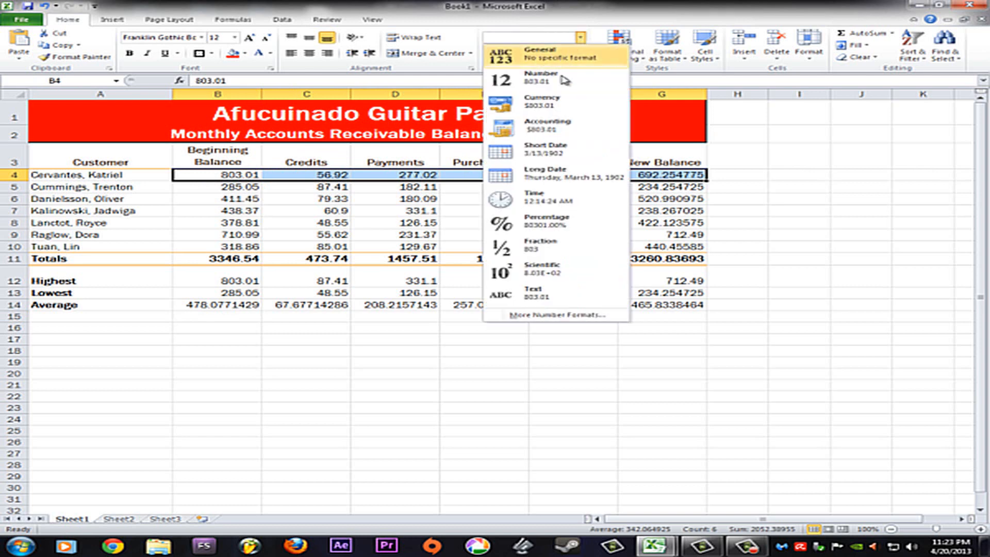
left_click(556, 103)
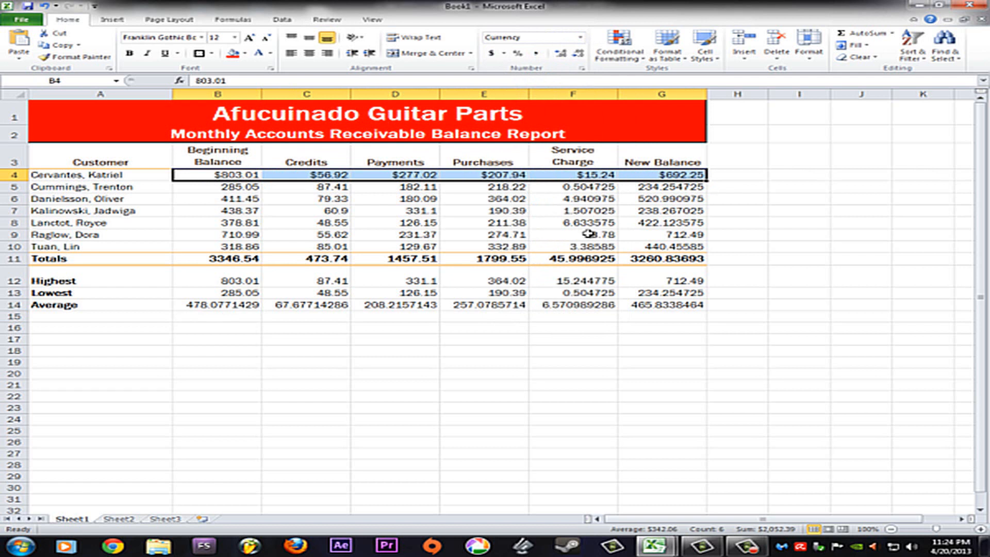
- Apply the Currency number format to the Totals, Highest, Lowest and Average figures in B11:G14
left_click(217, 258)
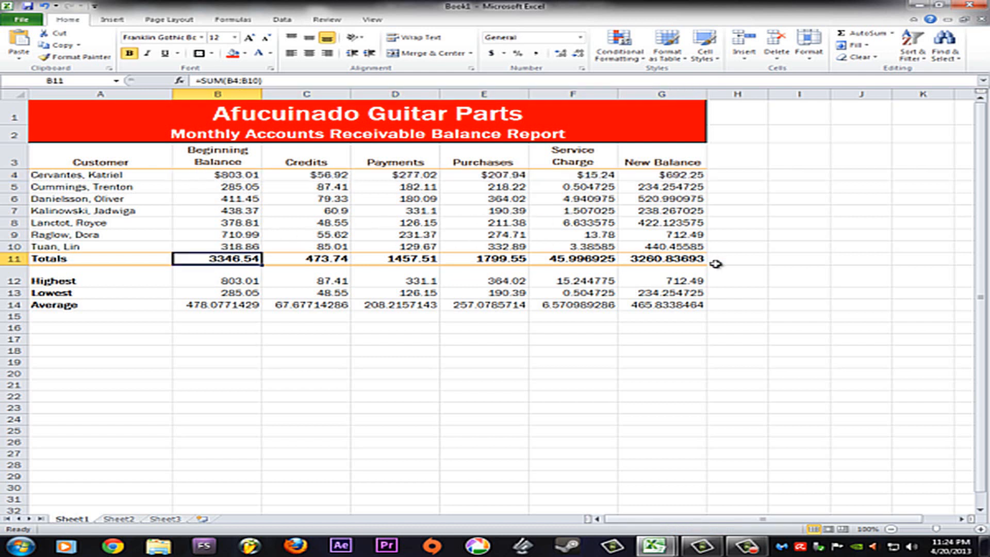
left_click(662, 306, "shift")
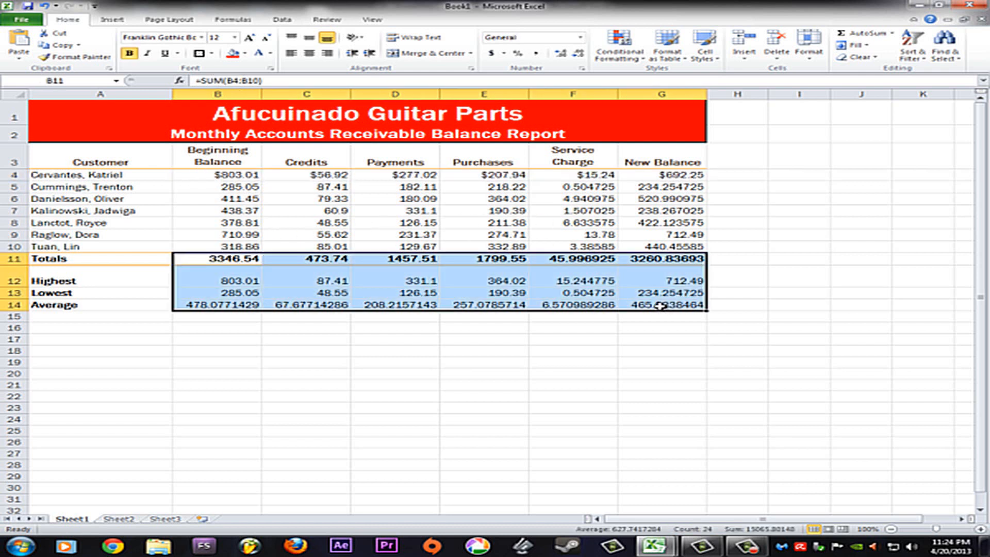
left_click(580, 37)
left_click(546, 103)
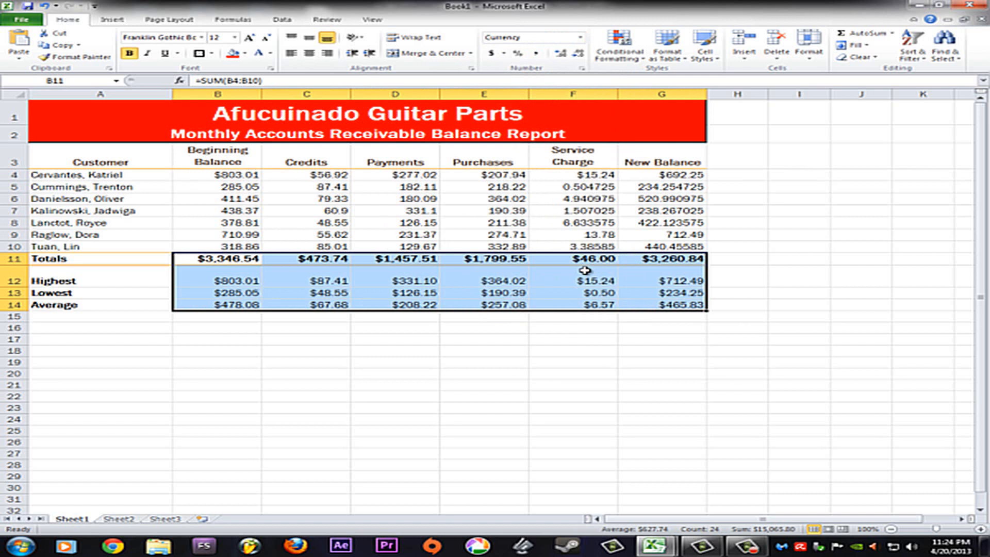
- Apply the Number format to the remaining customer figures in B5:G10
left_click(227, 187)
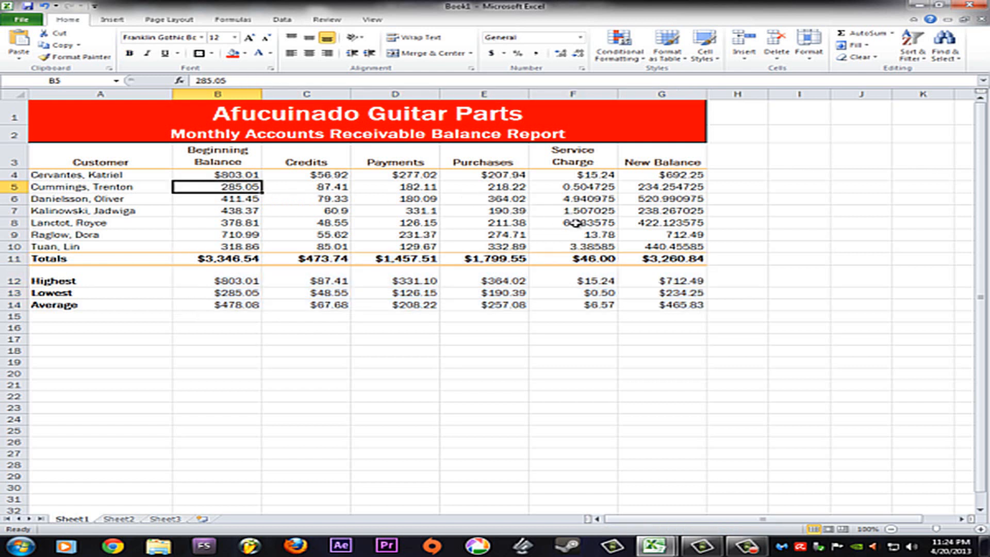
left_click(670, 248, "shift")
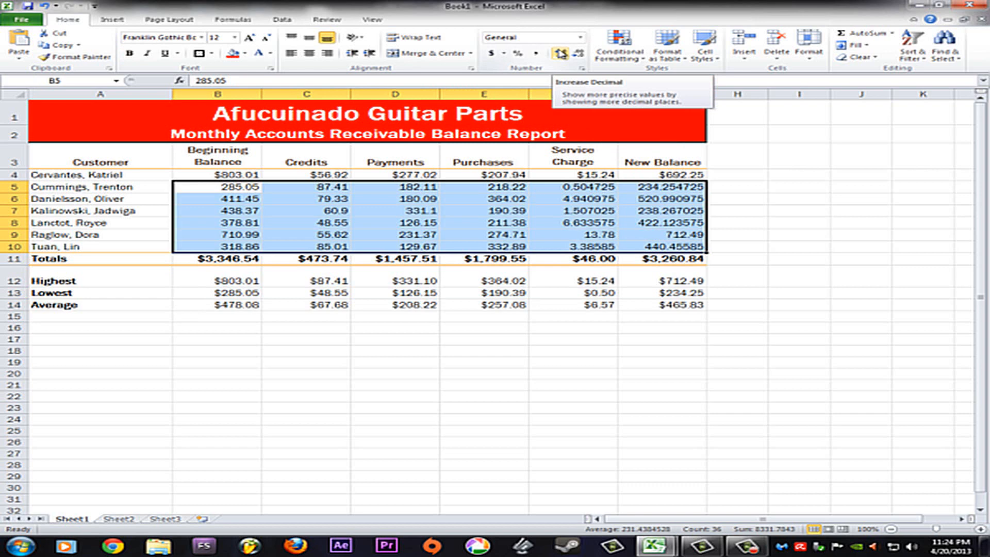
left_click(580, 37)
left_click(542, 81)
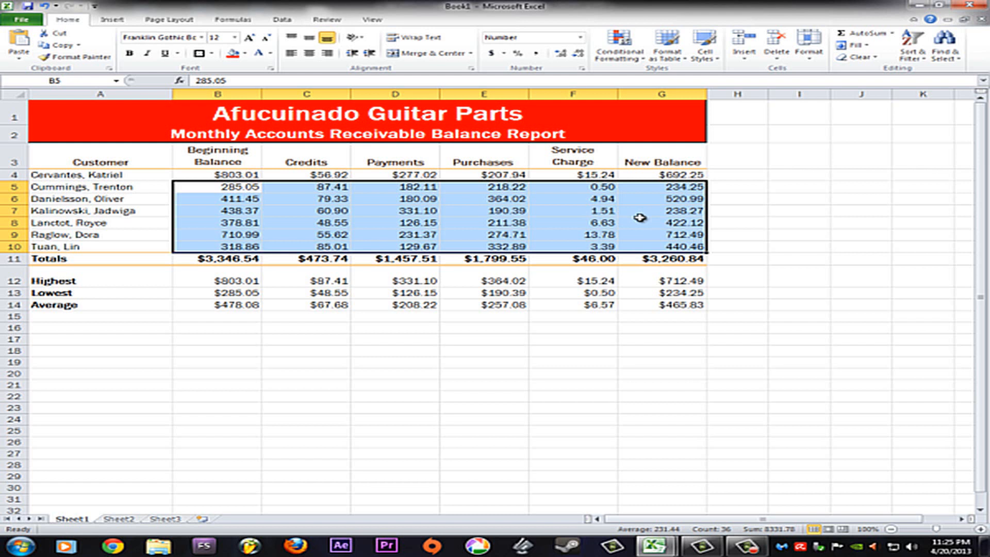
- Start a Greater Than conditional formatting rule with the threshold 10.00 for the service charges in F4:F10
left_click(585, 175)
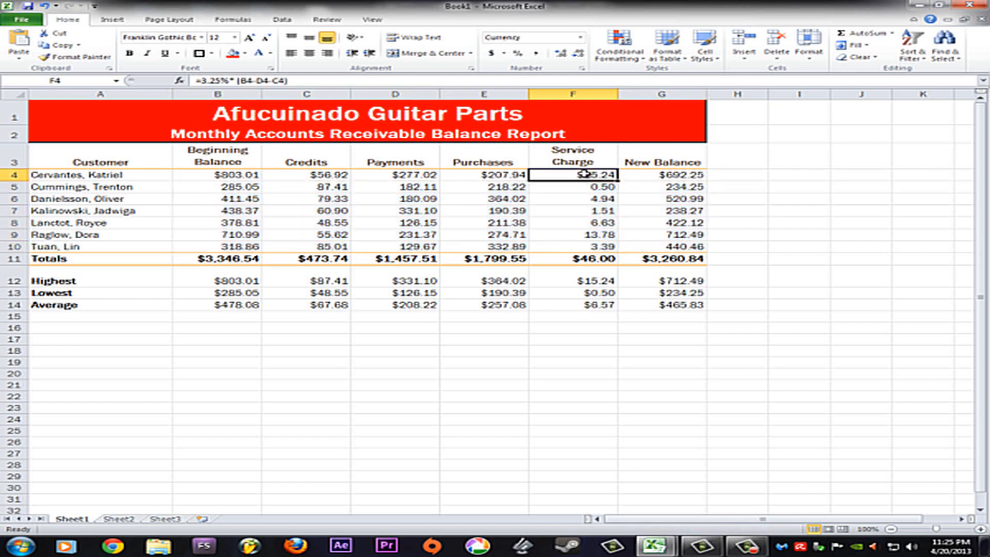
left_click(577, 246, "shift")
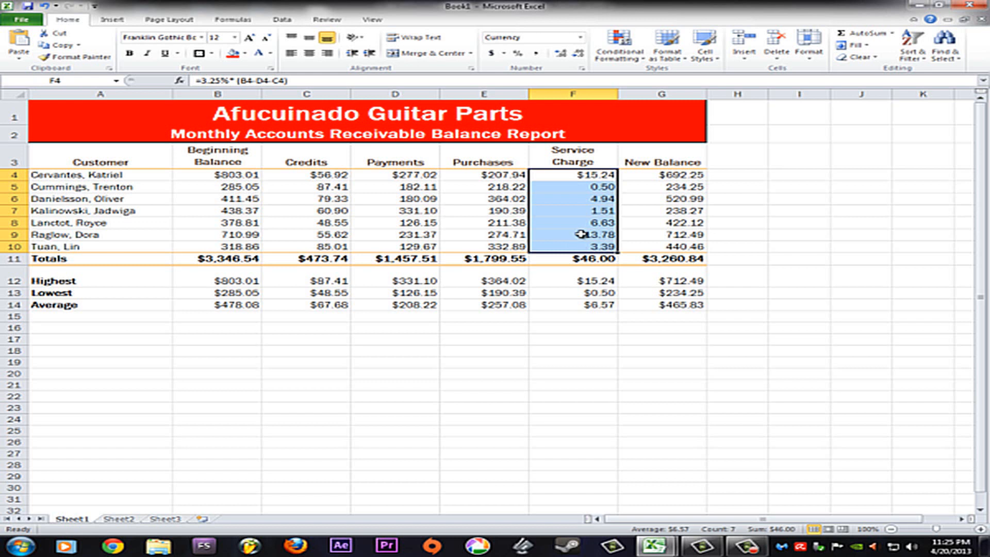
left_click(635, 62)
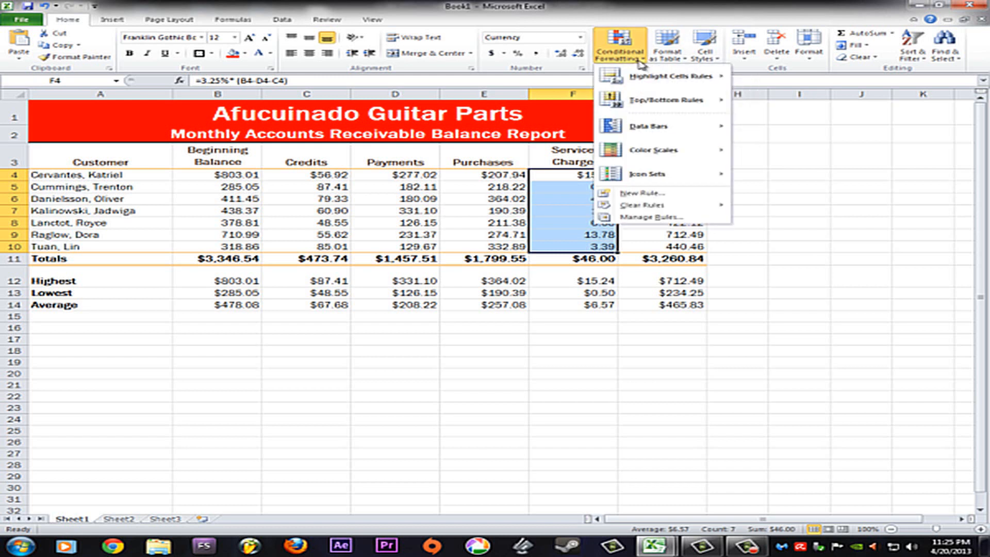
mouse_move(650, 76)
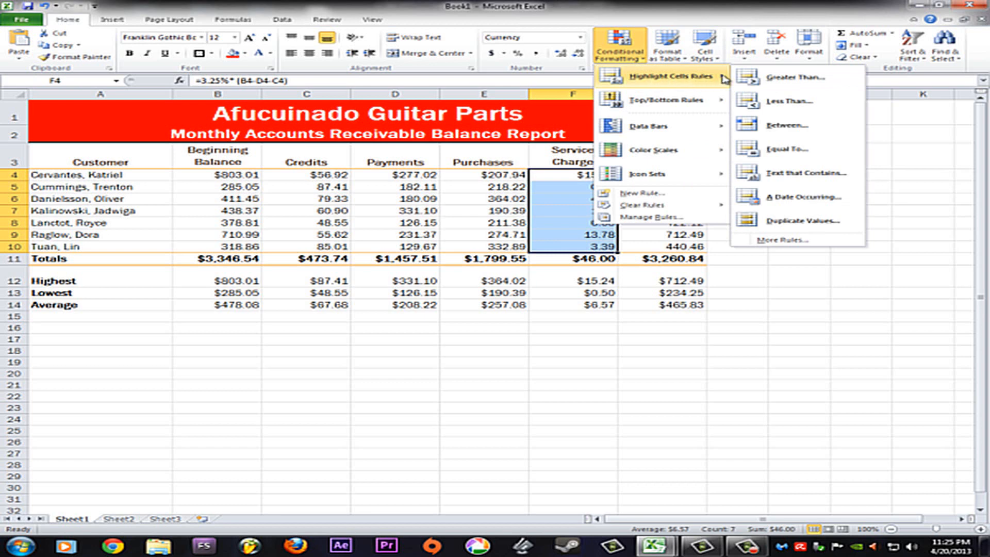
left_click(823, 83)
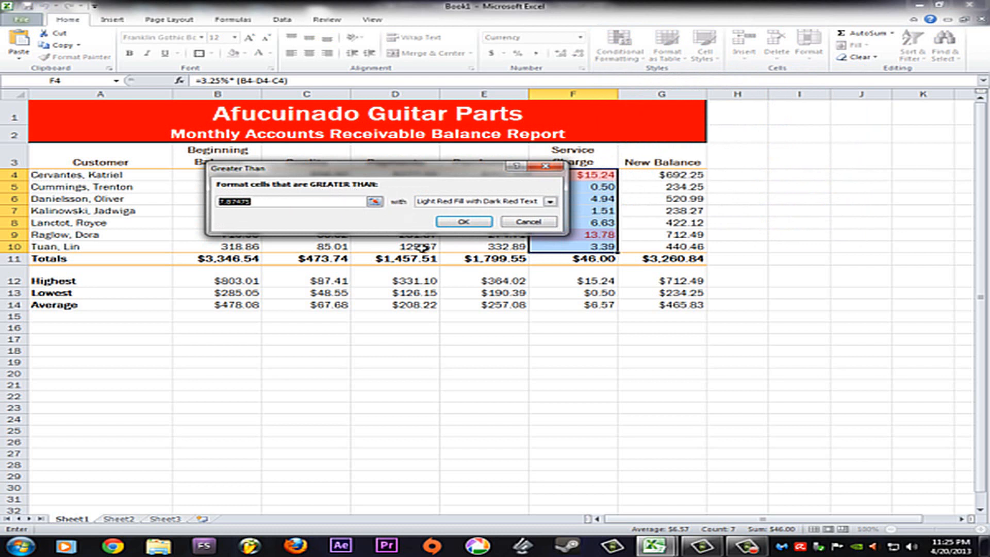
type("1")
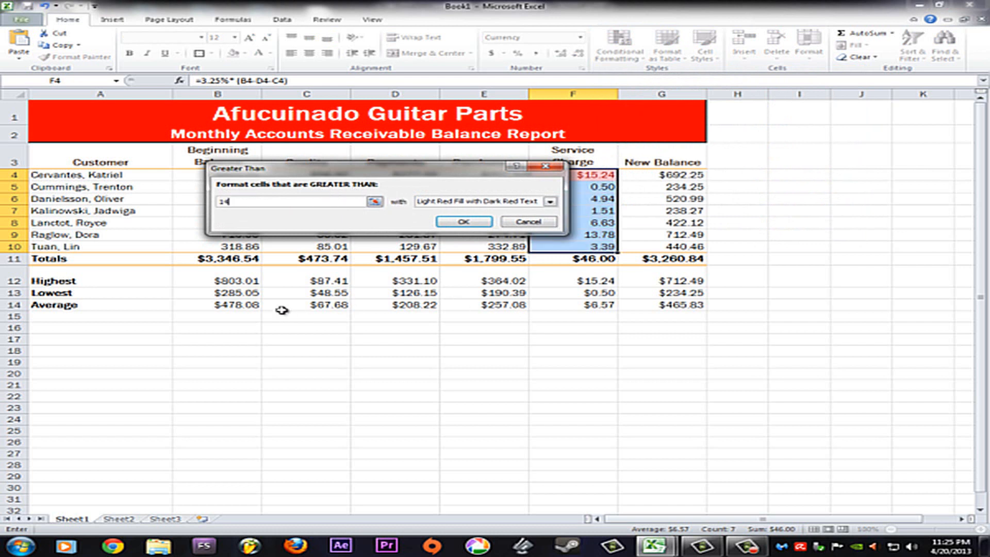
type("0.00")
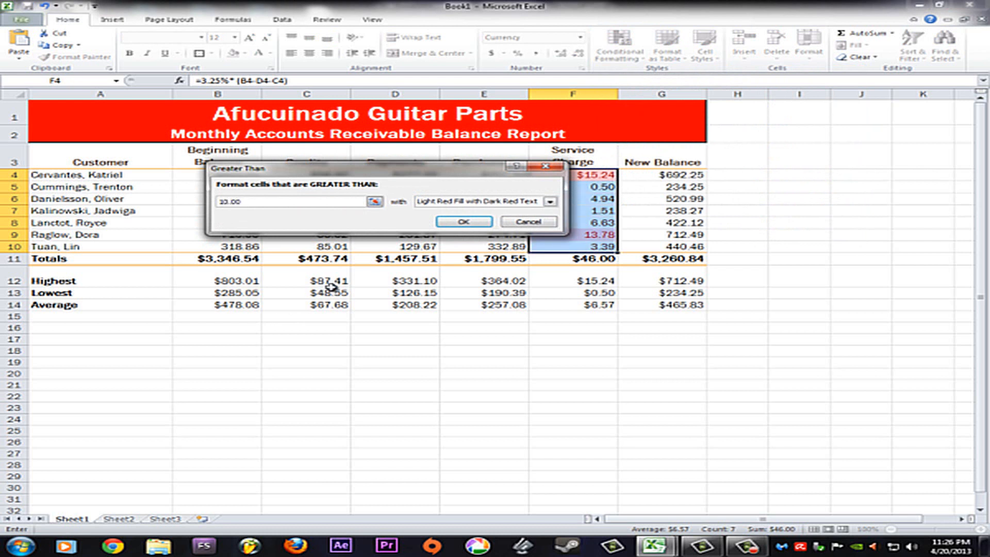
- Give the Greater Than rule a custom format with white font and red fill, and apply it to the service charges
left_click(551, 202)
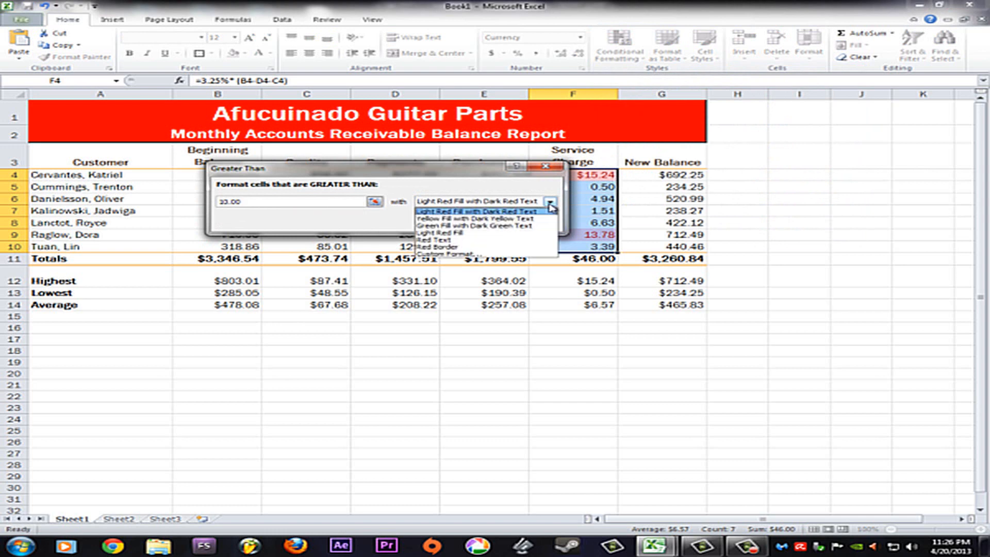
left_click(458, 255)
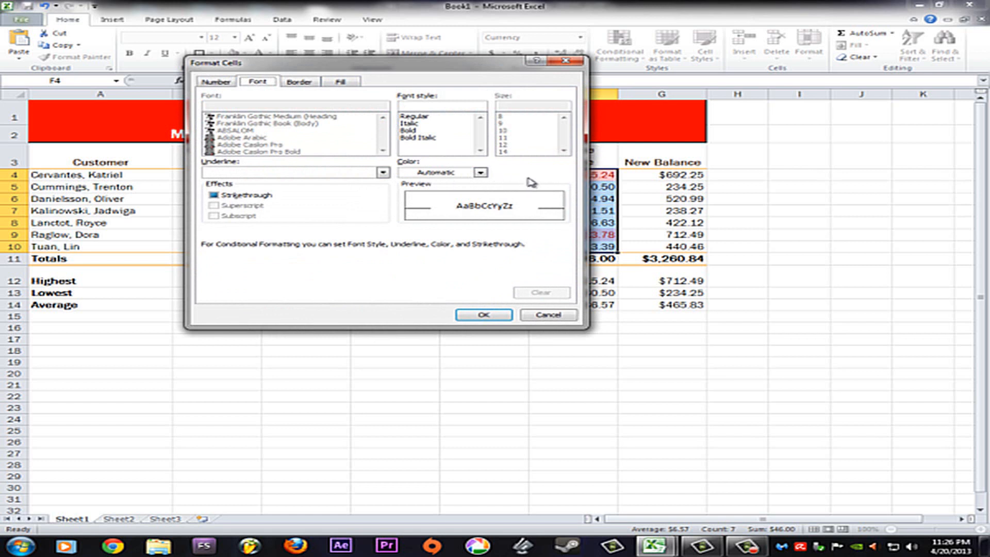
left_click(480, 172)
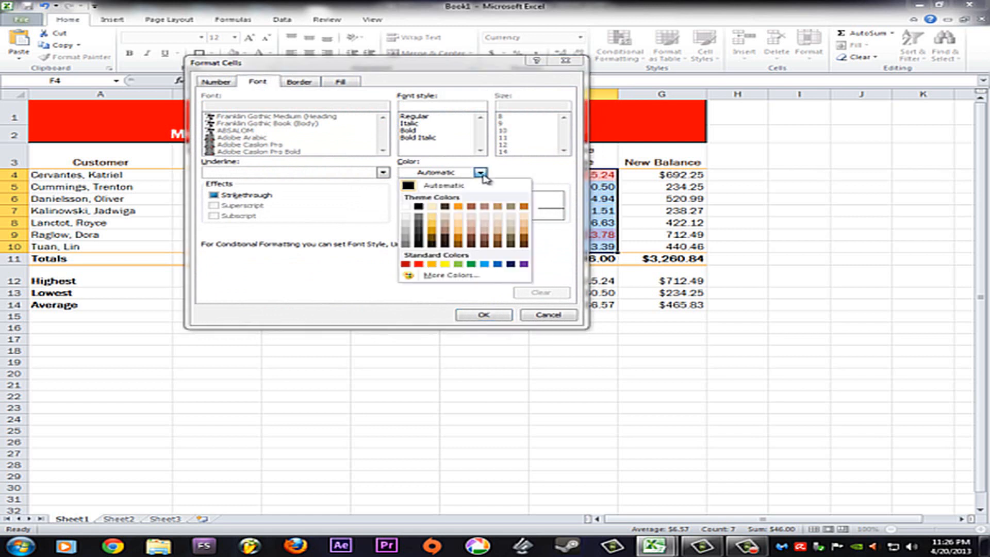
left_click(406, 207)
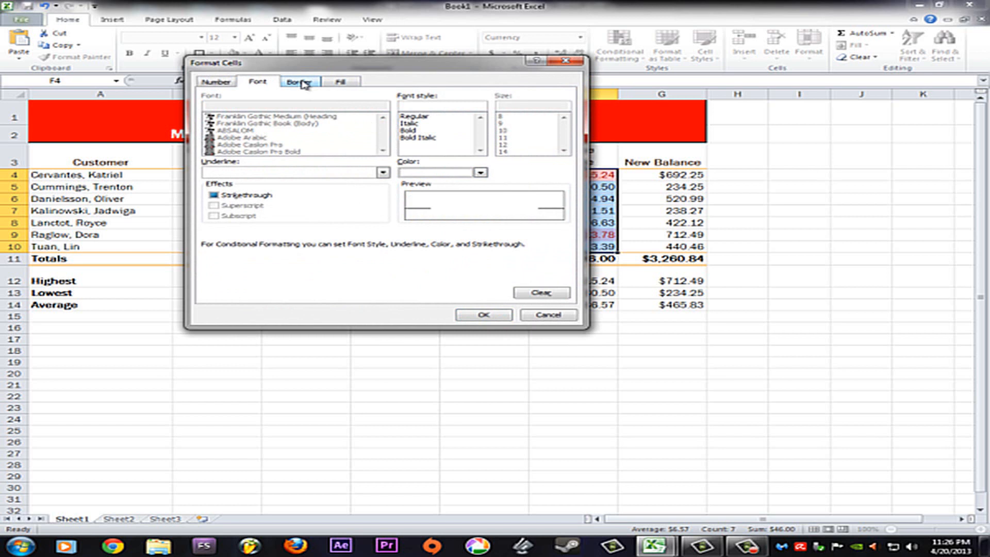
left_click(346, 83)
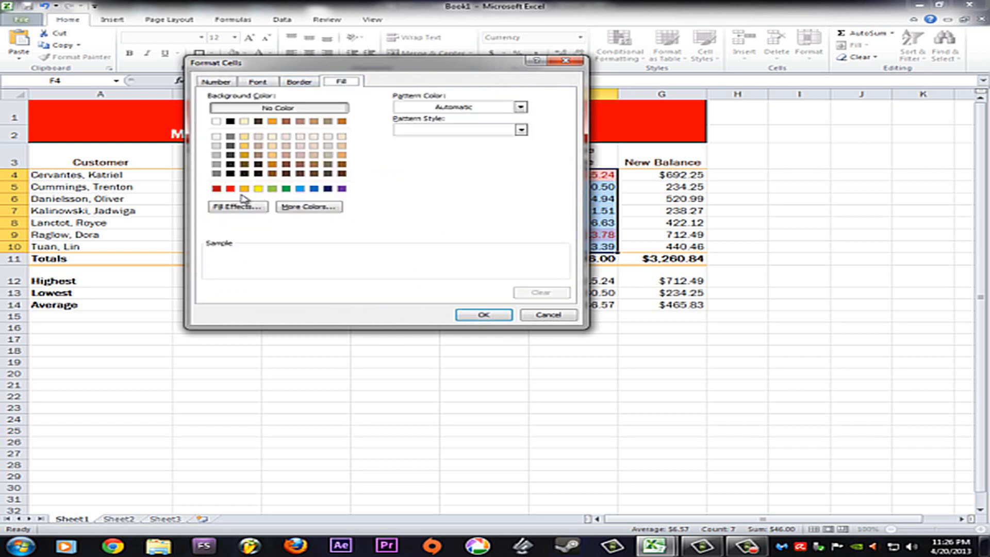
left_click(231, 188)
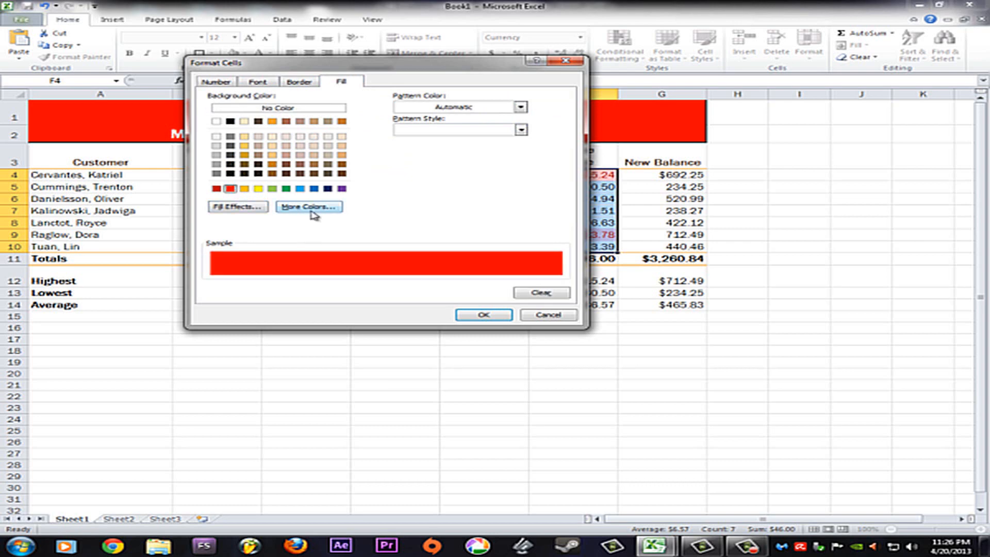
left_click(483, 314)
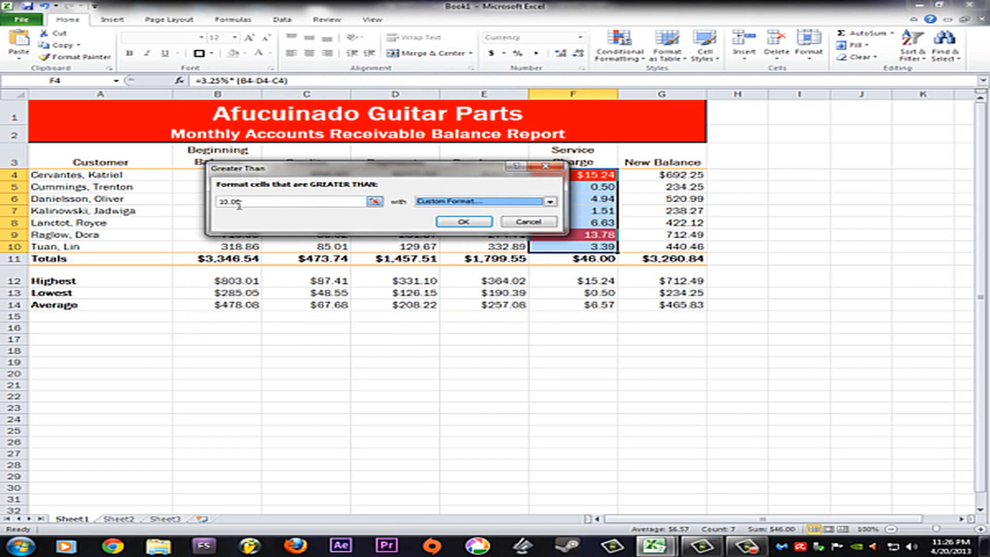
left_click(464, 222)
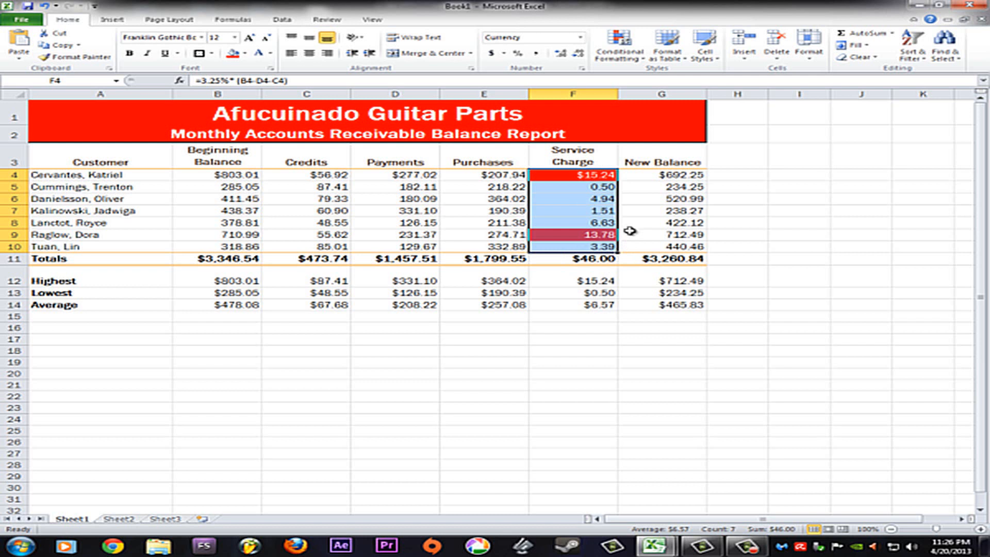
left_click(593, 212)
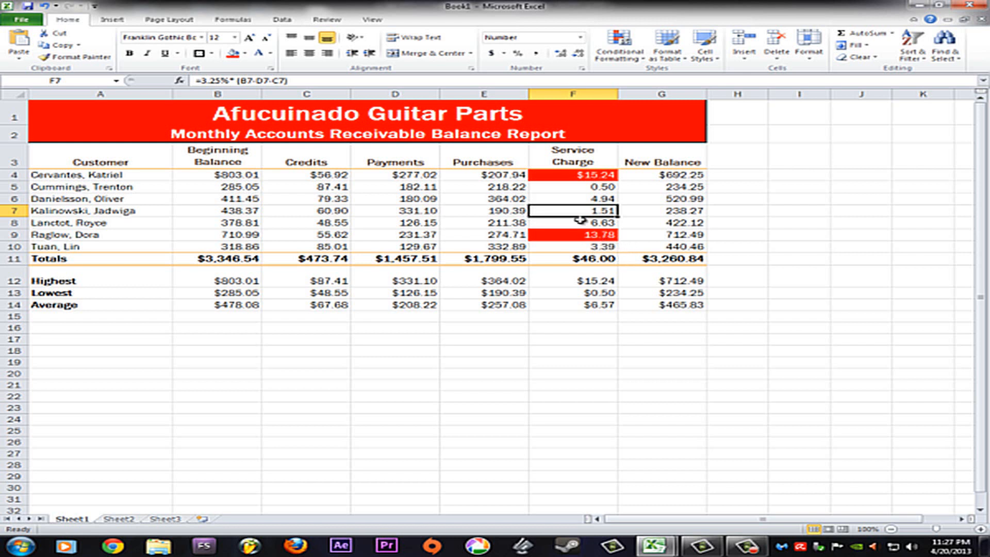
- Rename the Sheet1 worksheet as Accounts Receivable
right_click(76, 522)
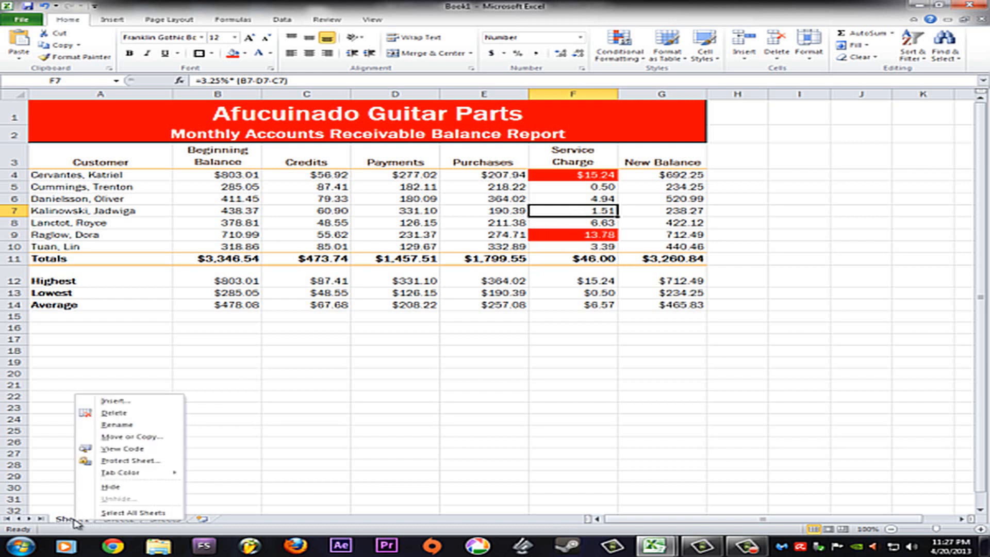
left_click(139, 426)
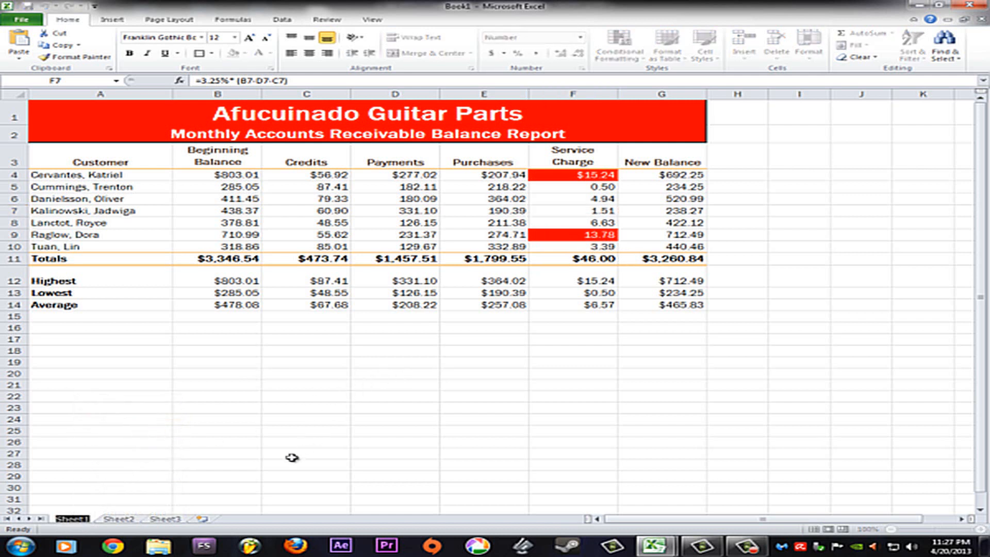
type("Accounts Receivable")
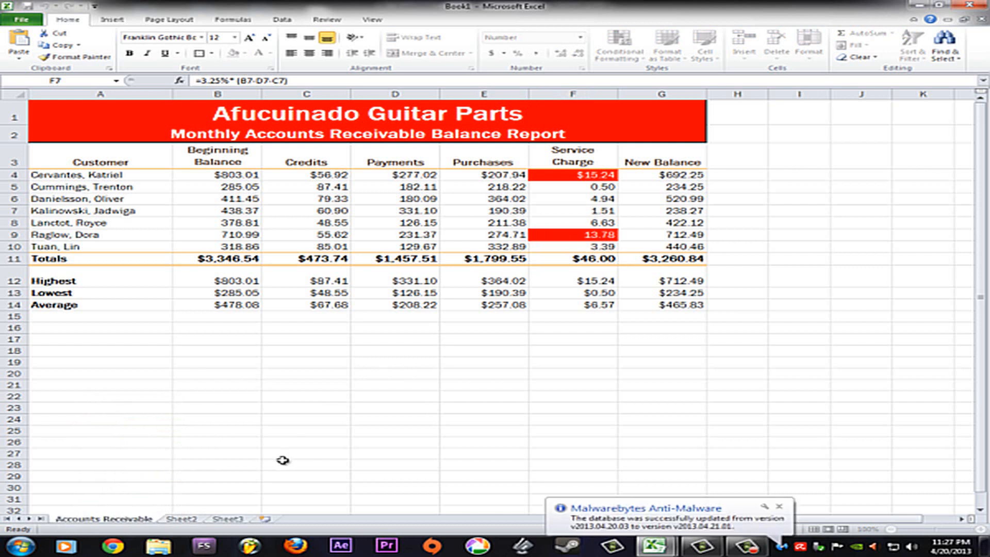
left_click(120, 487)
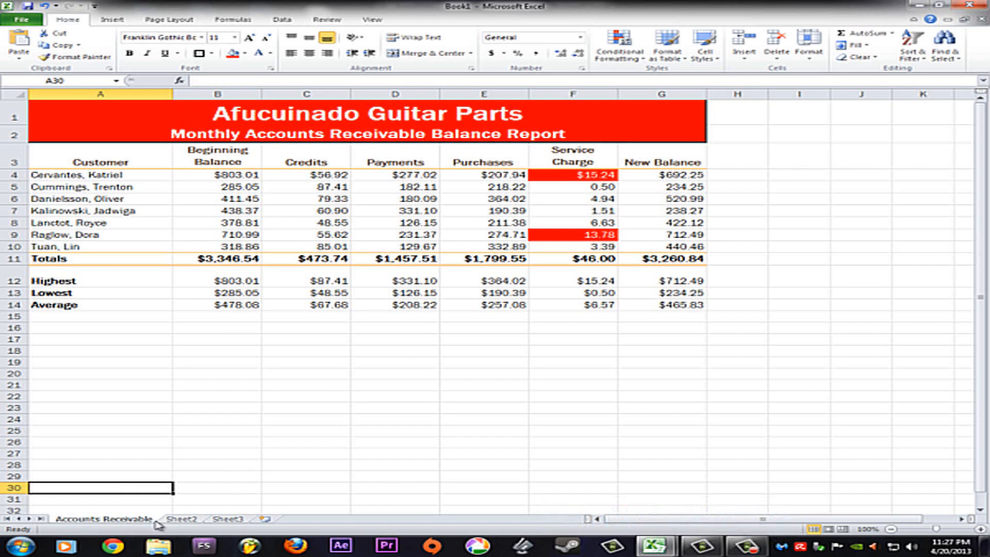
- Color the Accounts Receivable sheet tab standard red, and check the color by switching to Sheet2 and back
right_click(118, 522)
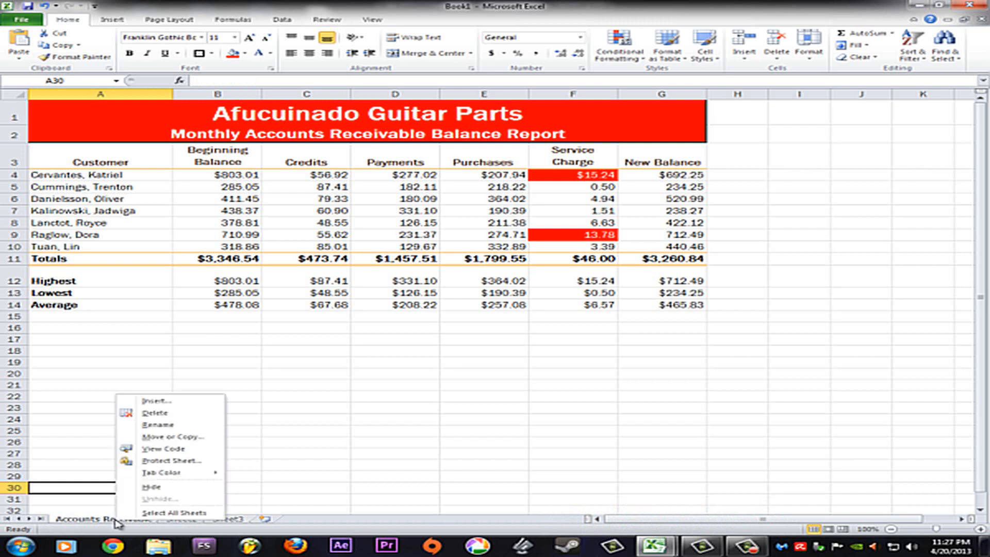
mouse_move(180, 475)
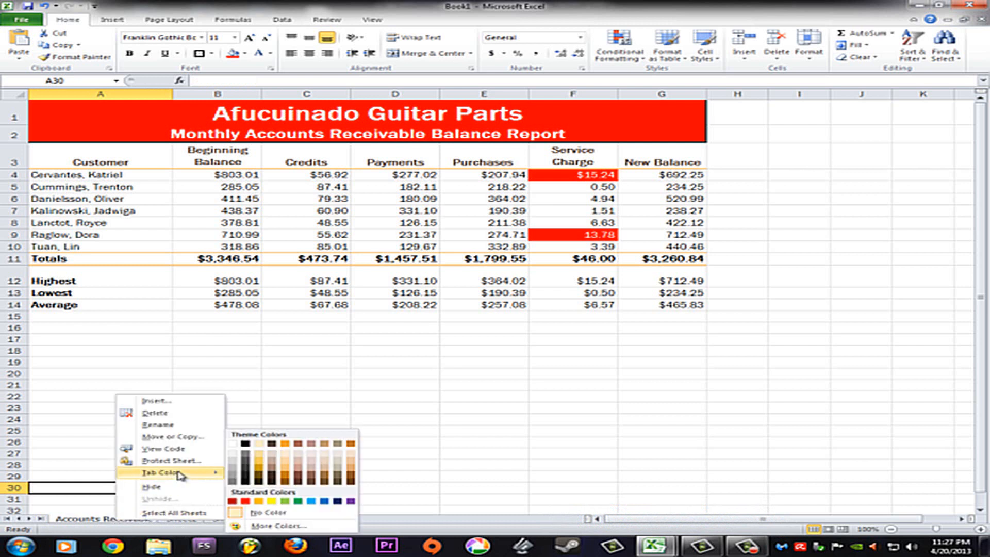
left_click(246, 500)
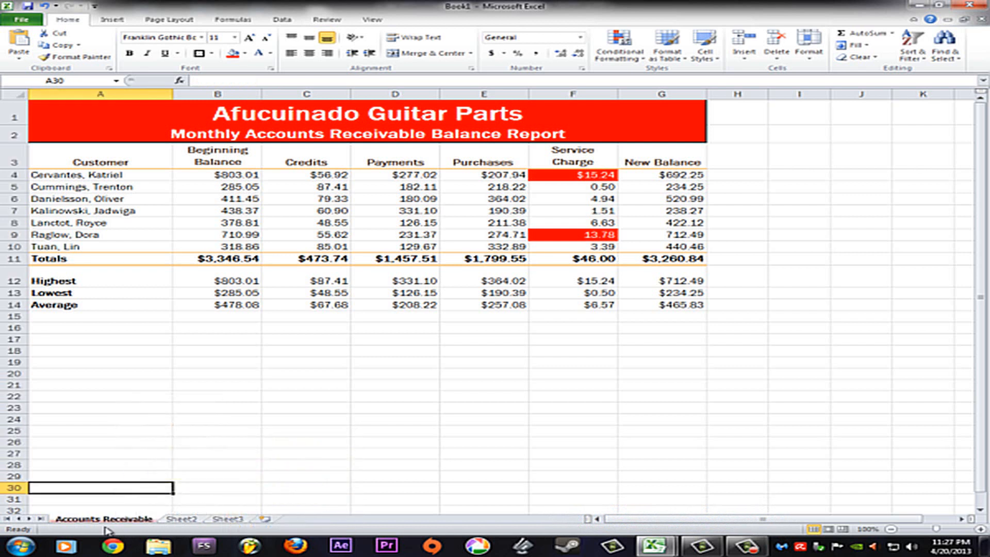
left_click(183, 519)
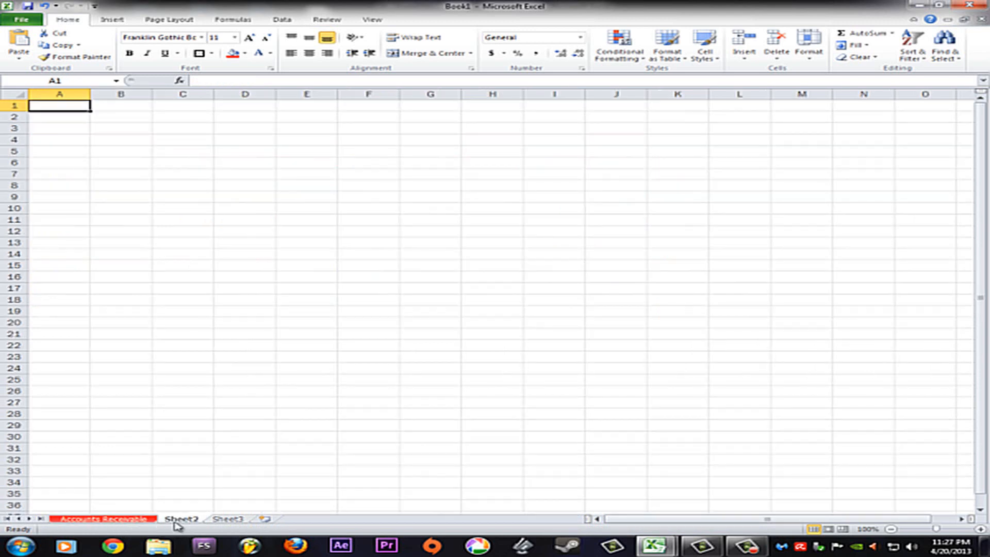
left_click(137, 519)
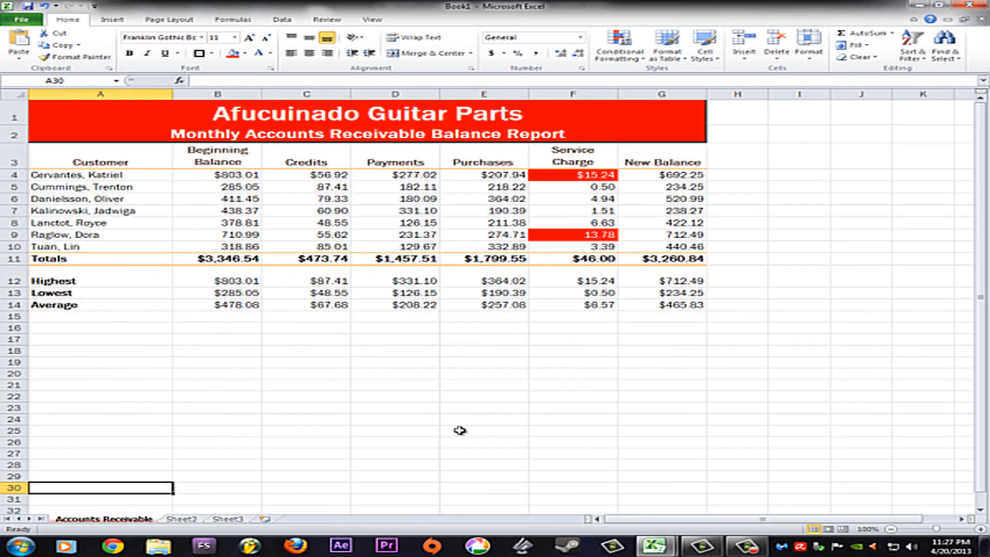